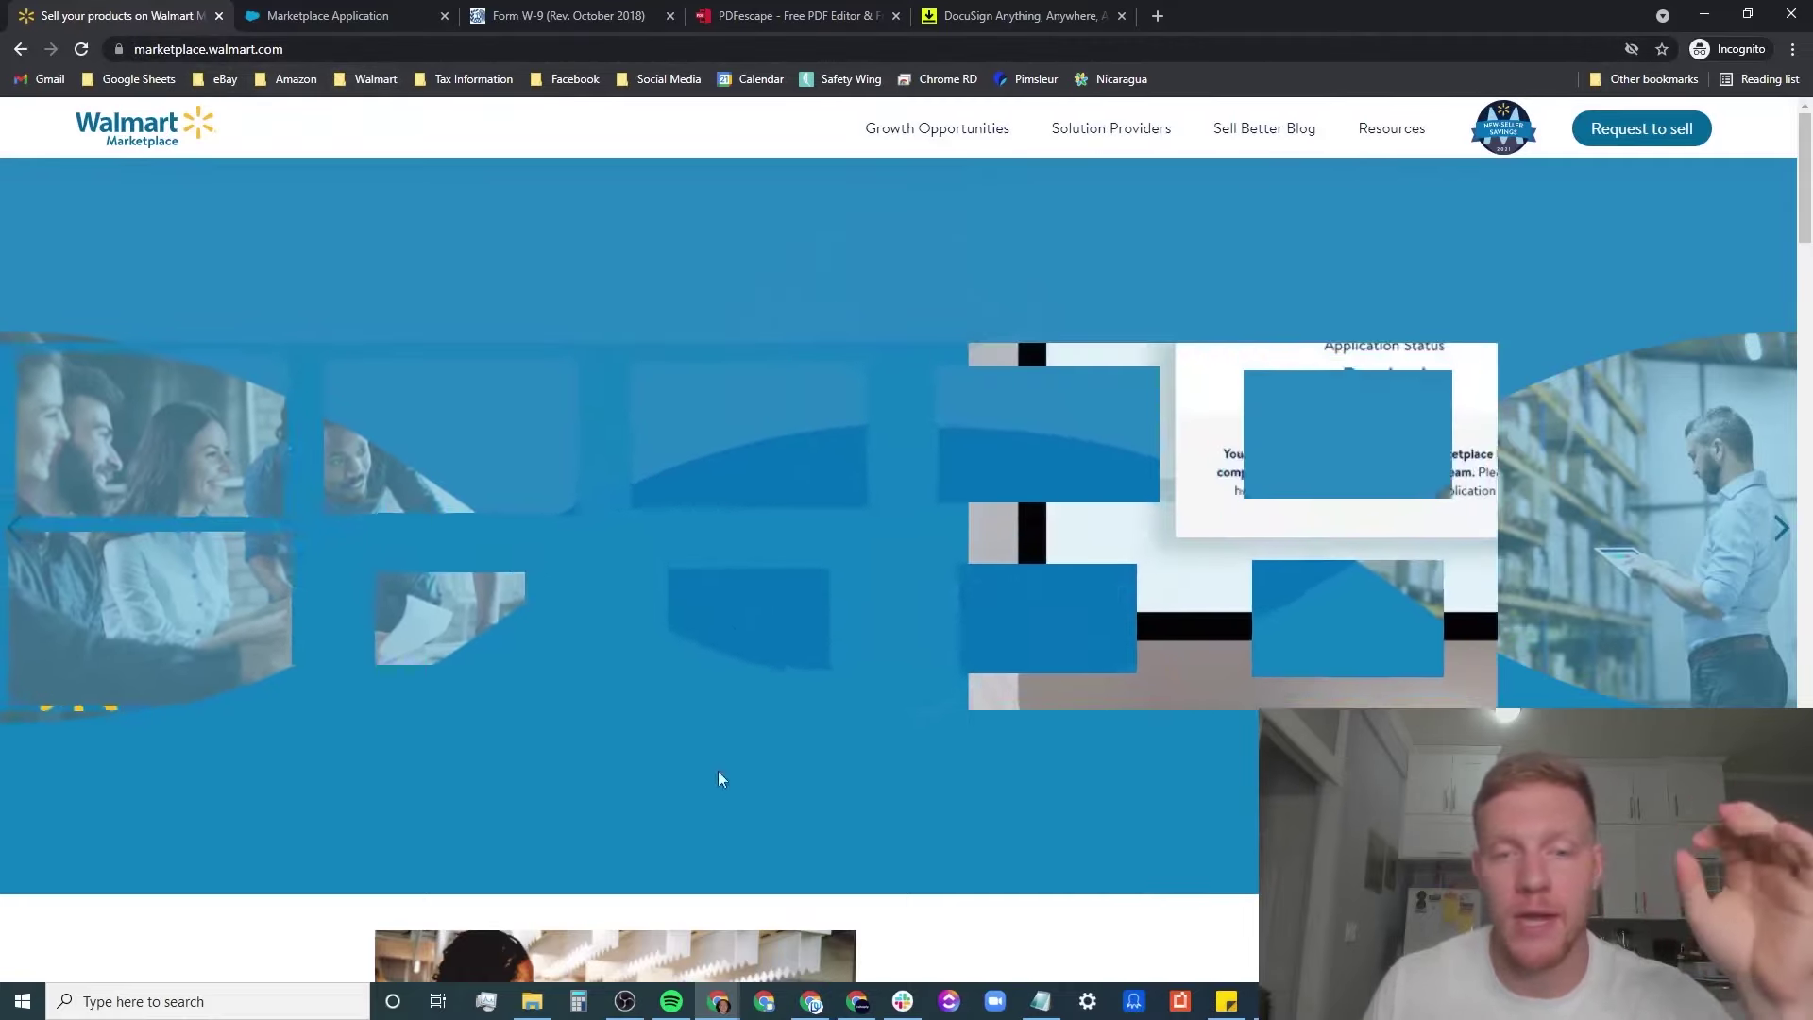
Switch to the Walmart Account Set-Up Service form and read through all of its questions.
mouse_move(718, 1001)
click(773, 888)
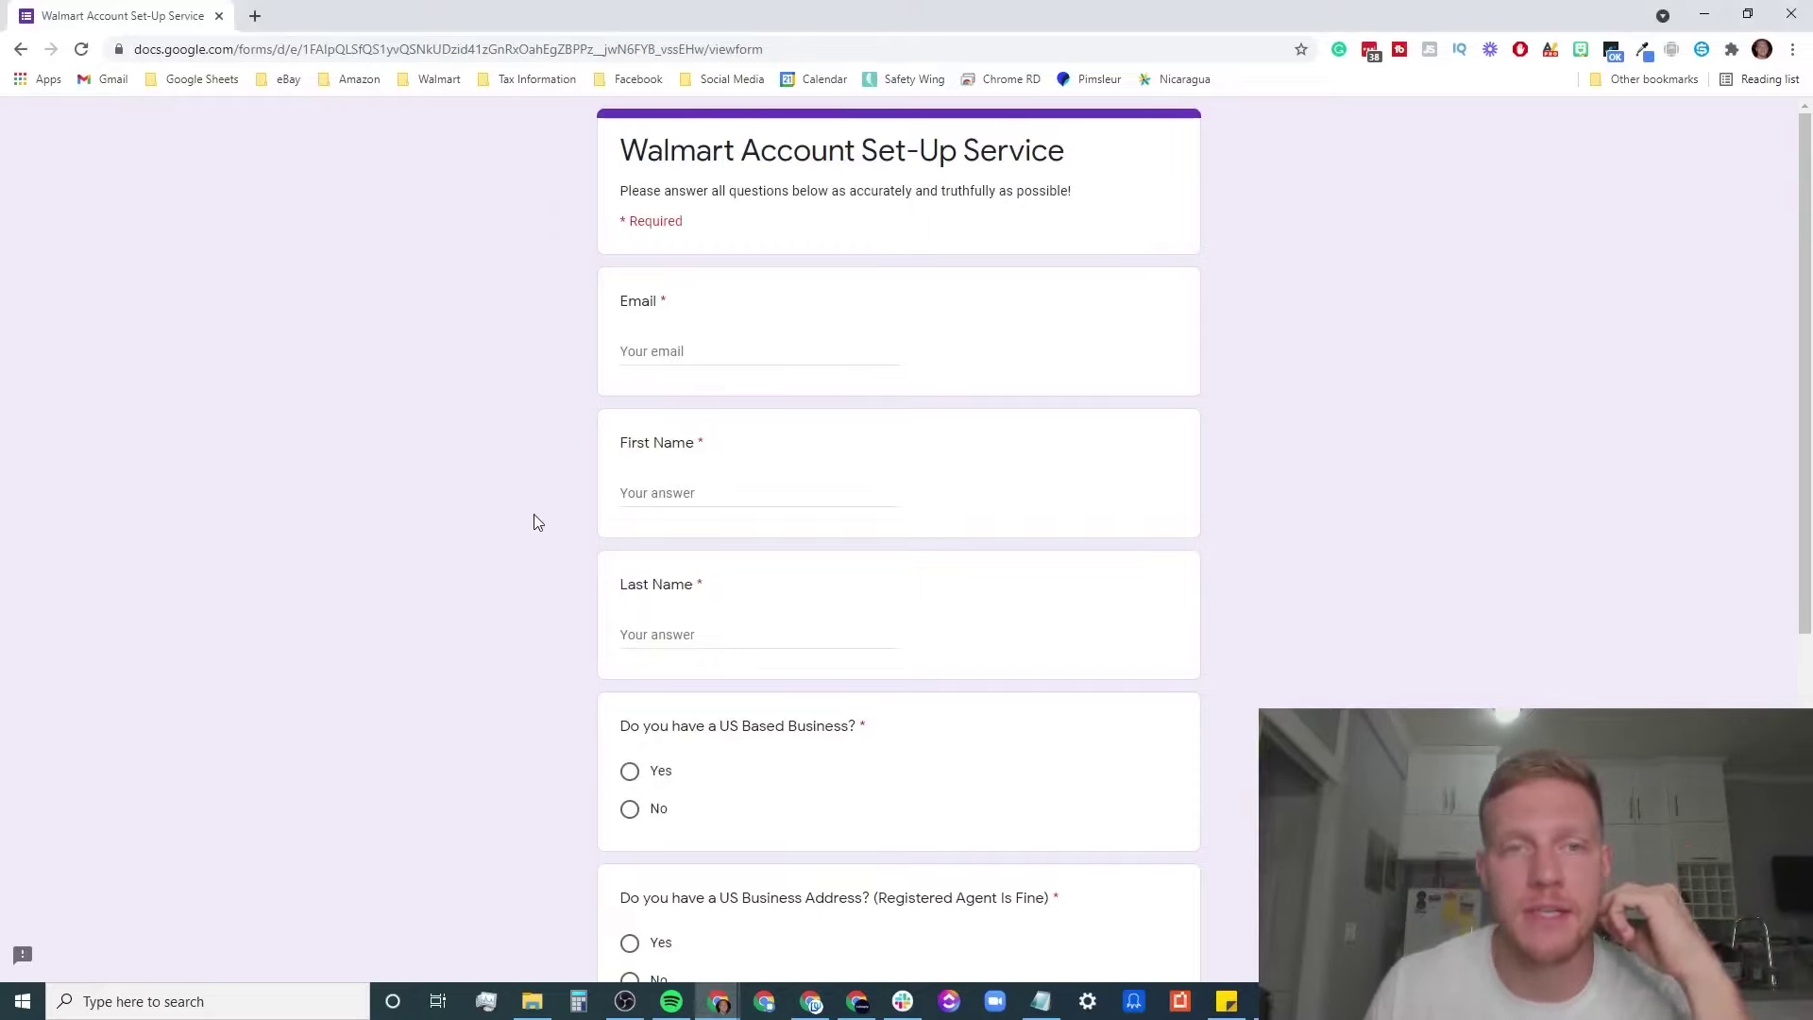
scroll(369, 417, down, 1)
scroll(548, 402, down, 1)
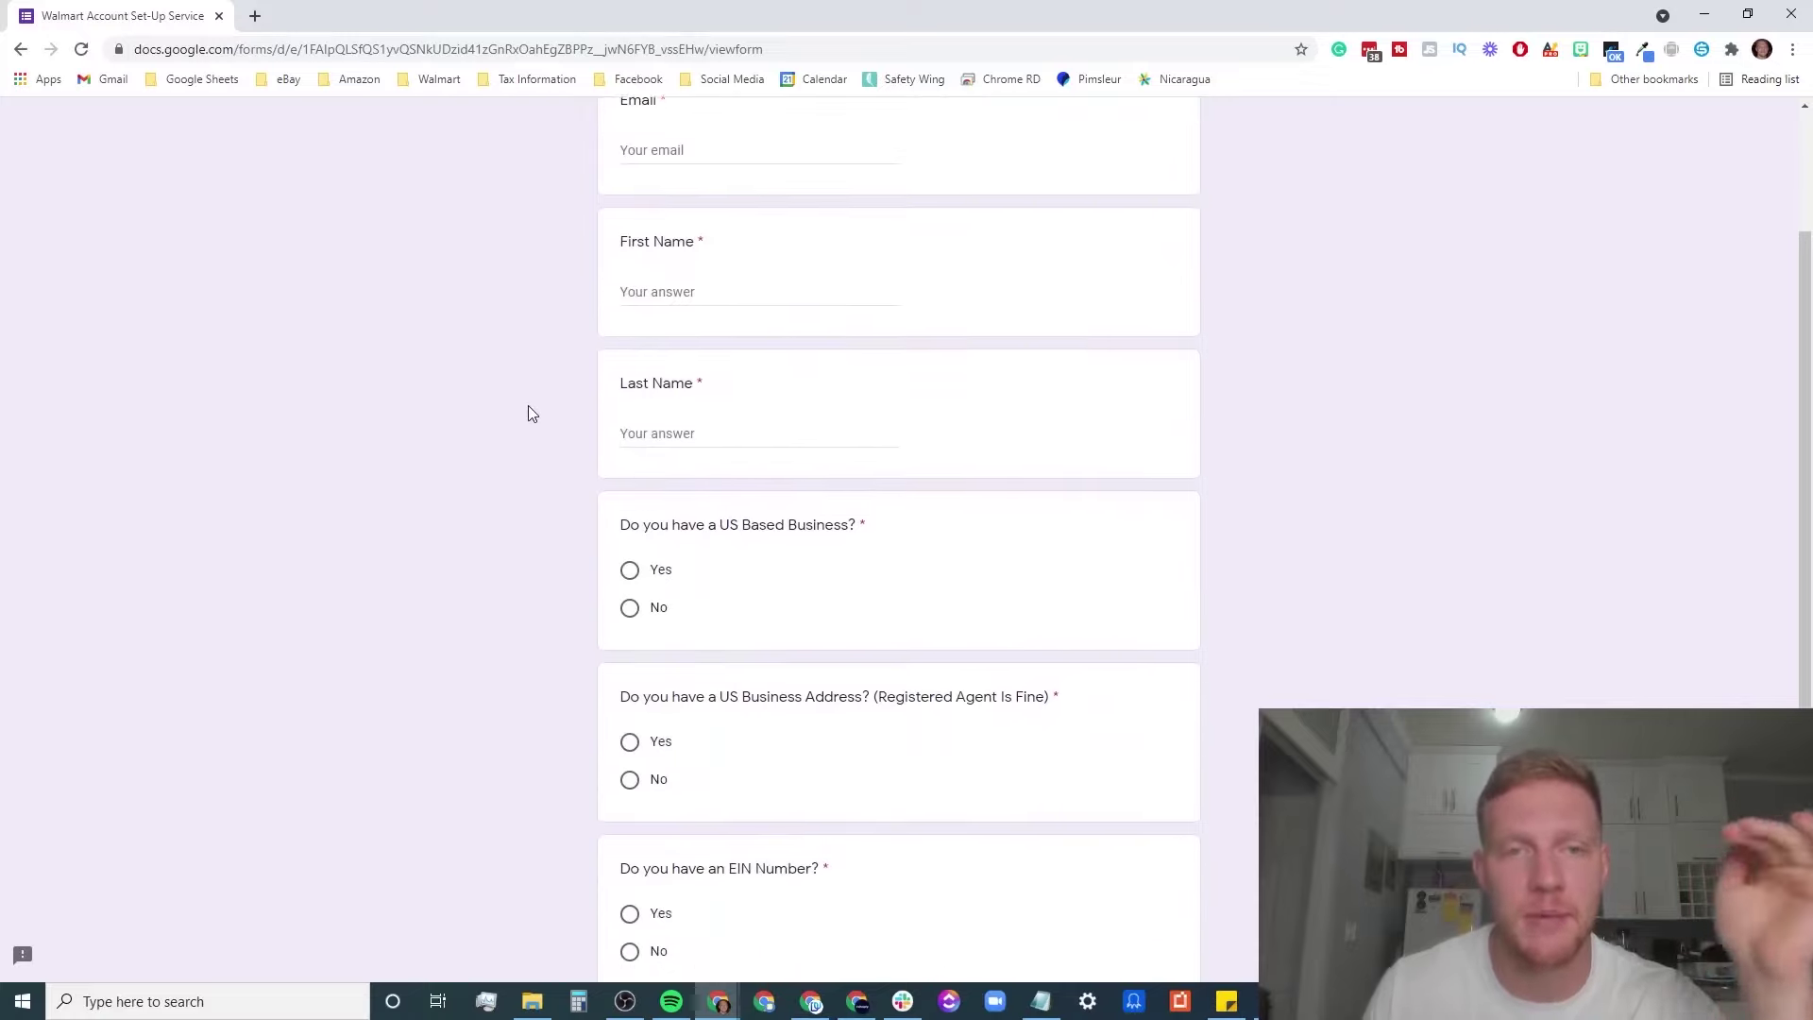
scroll(524, 418, up, 1)
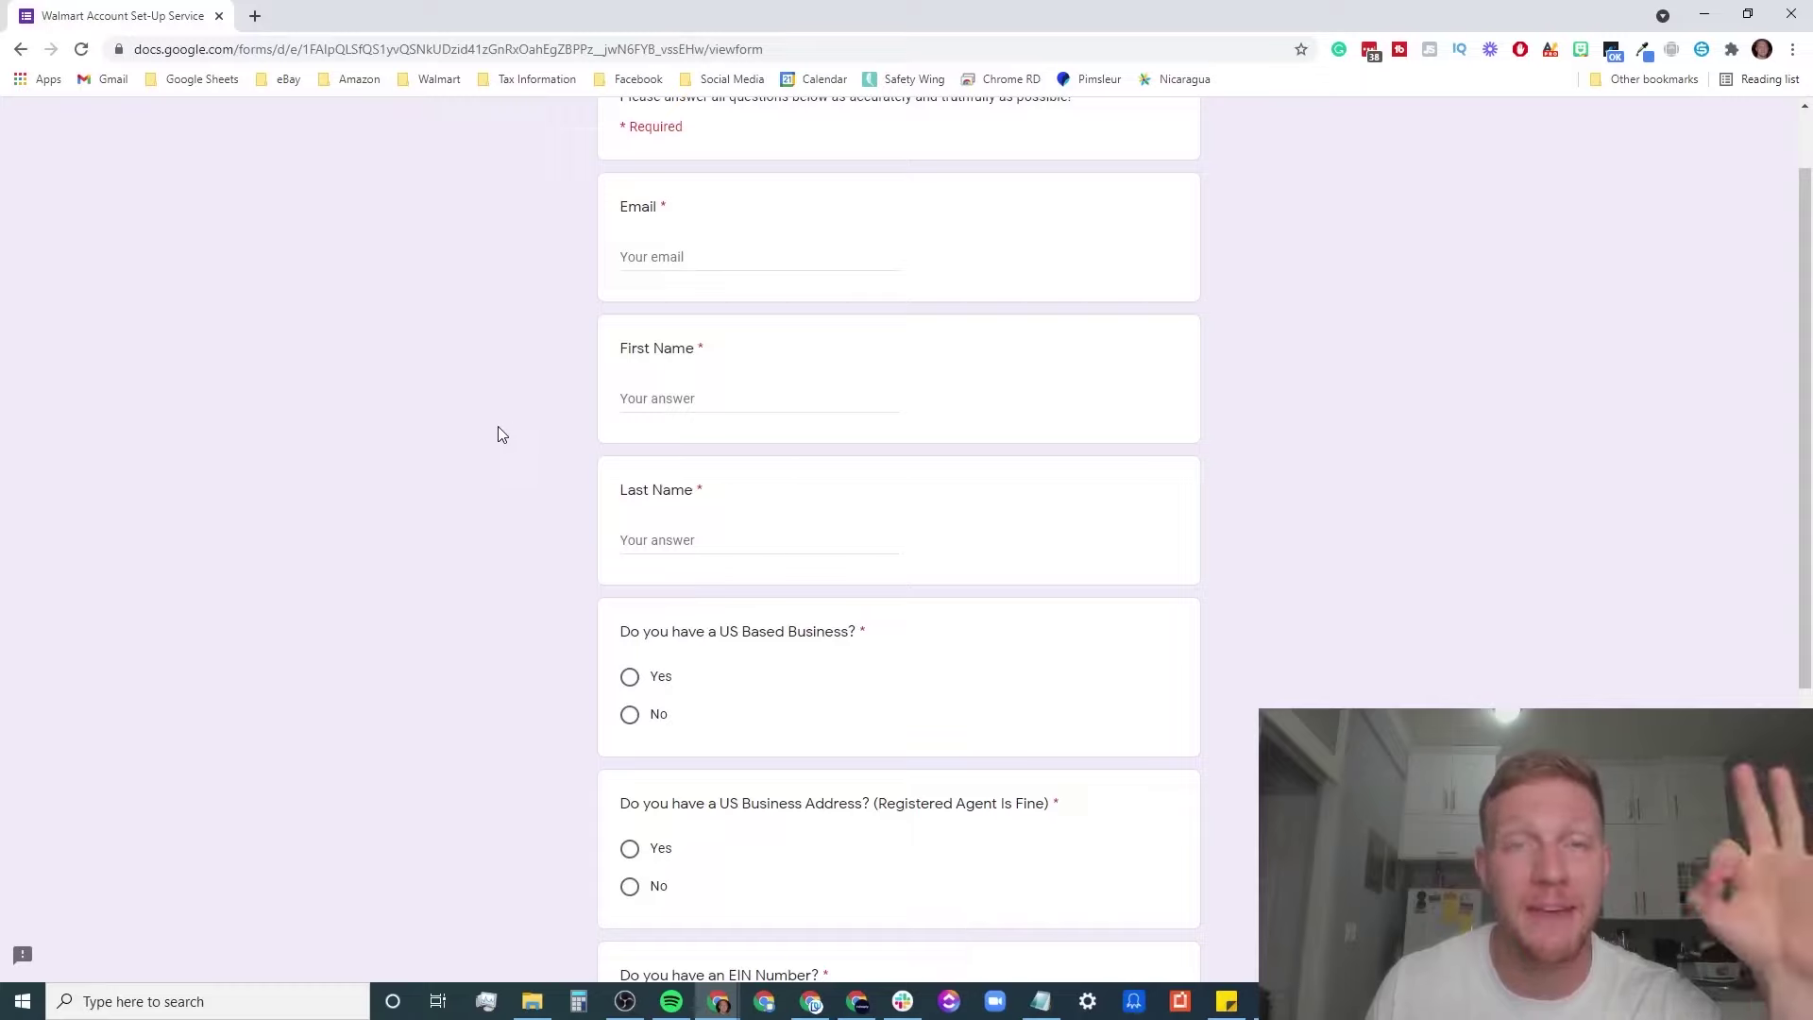
scroll(489, 440, down, 3)
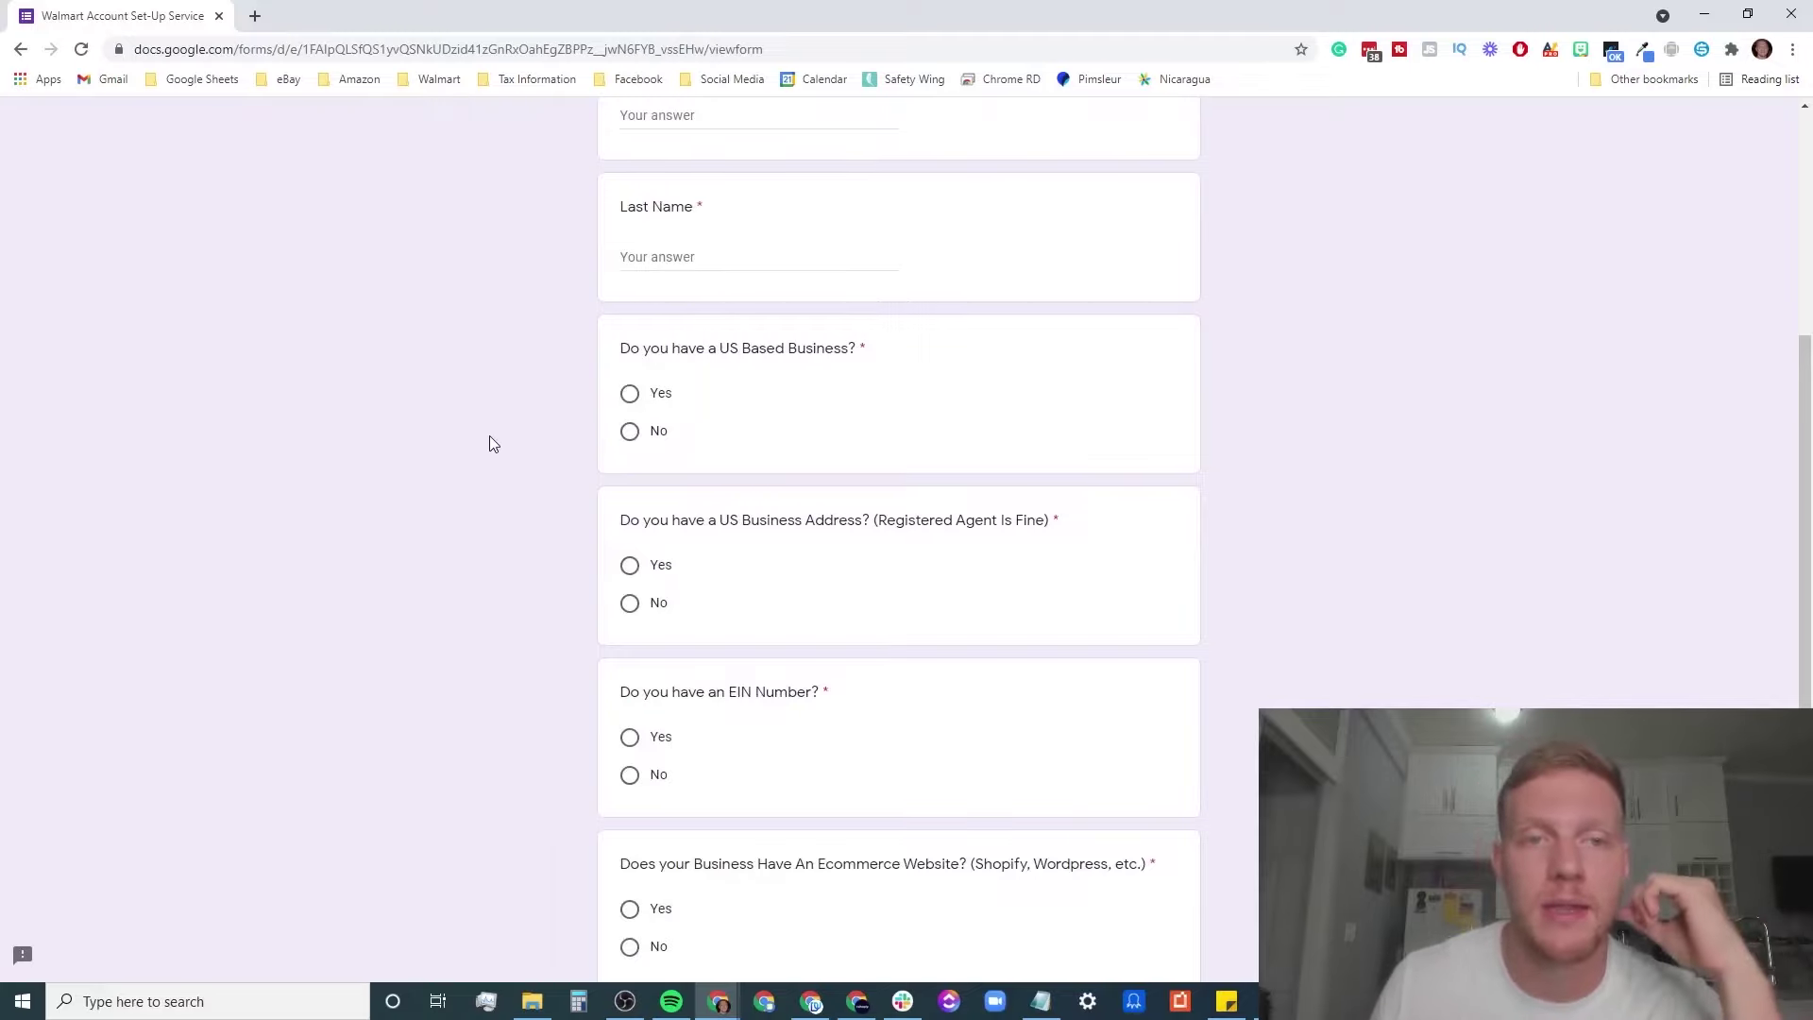
scroll(796, 401, down, 1)
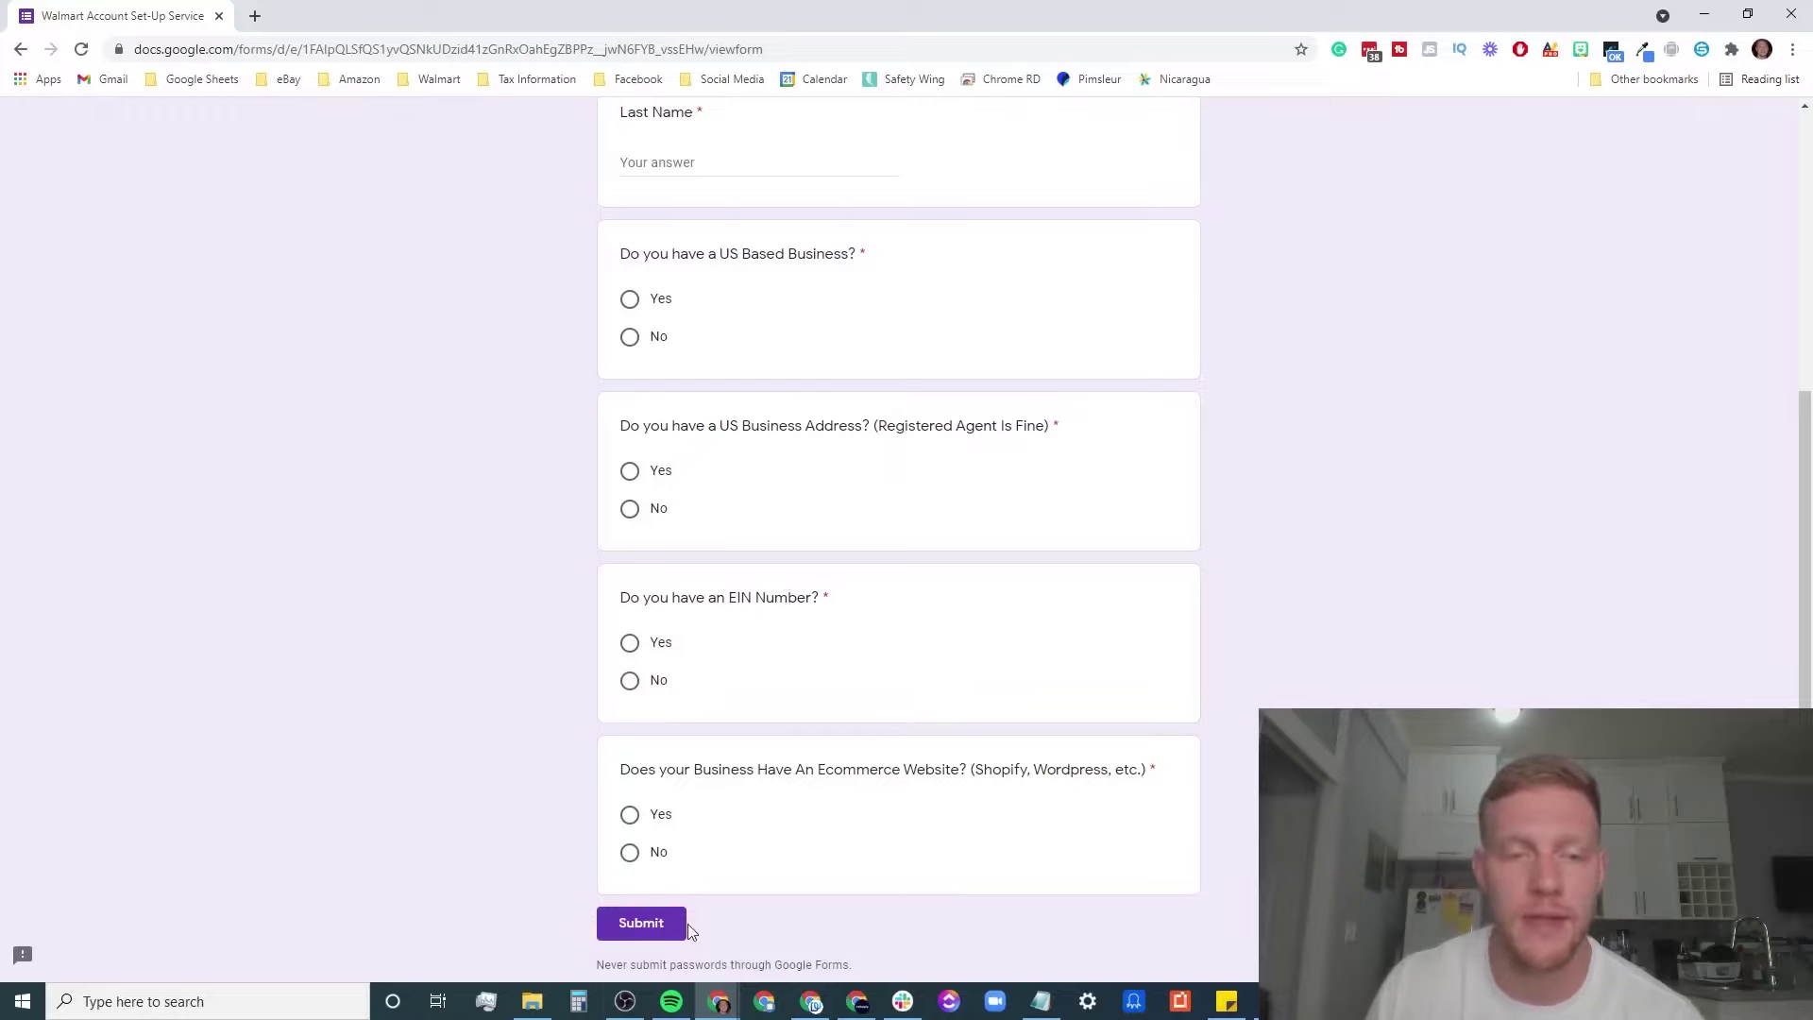
Return to the Walmart Marketplace browser window and review the application's list of tips and required information.
mouse_move(720, 1003)
click(677, 952)
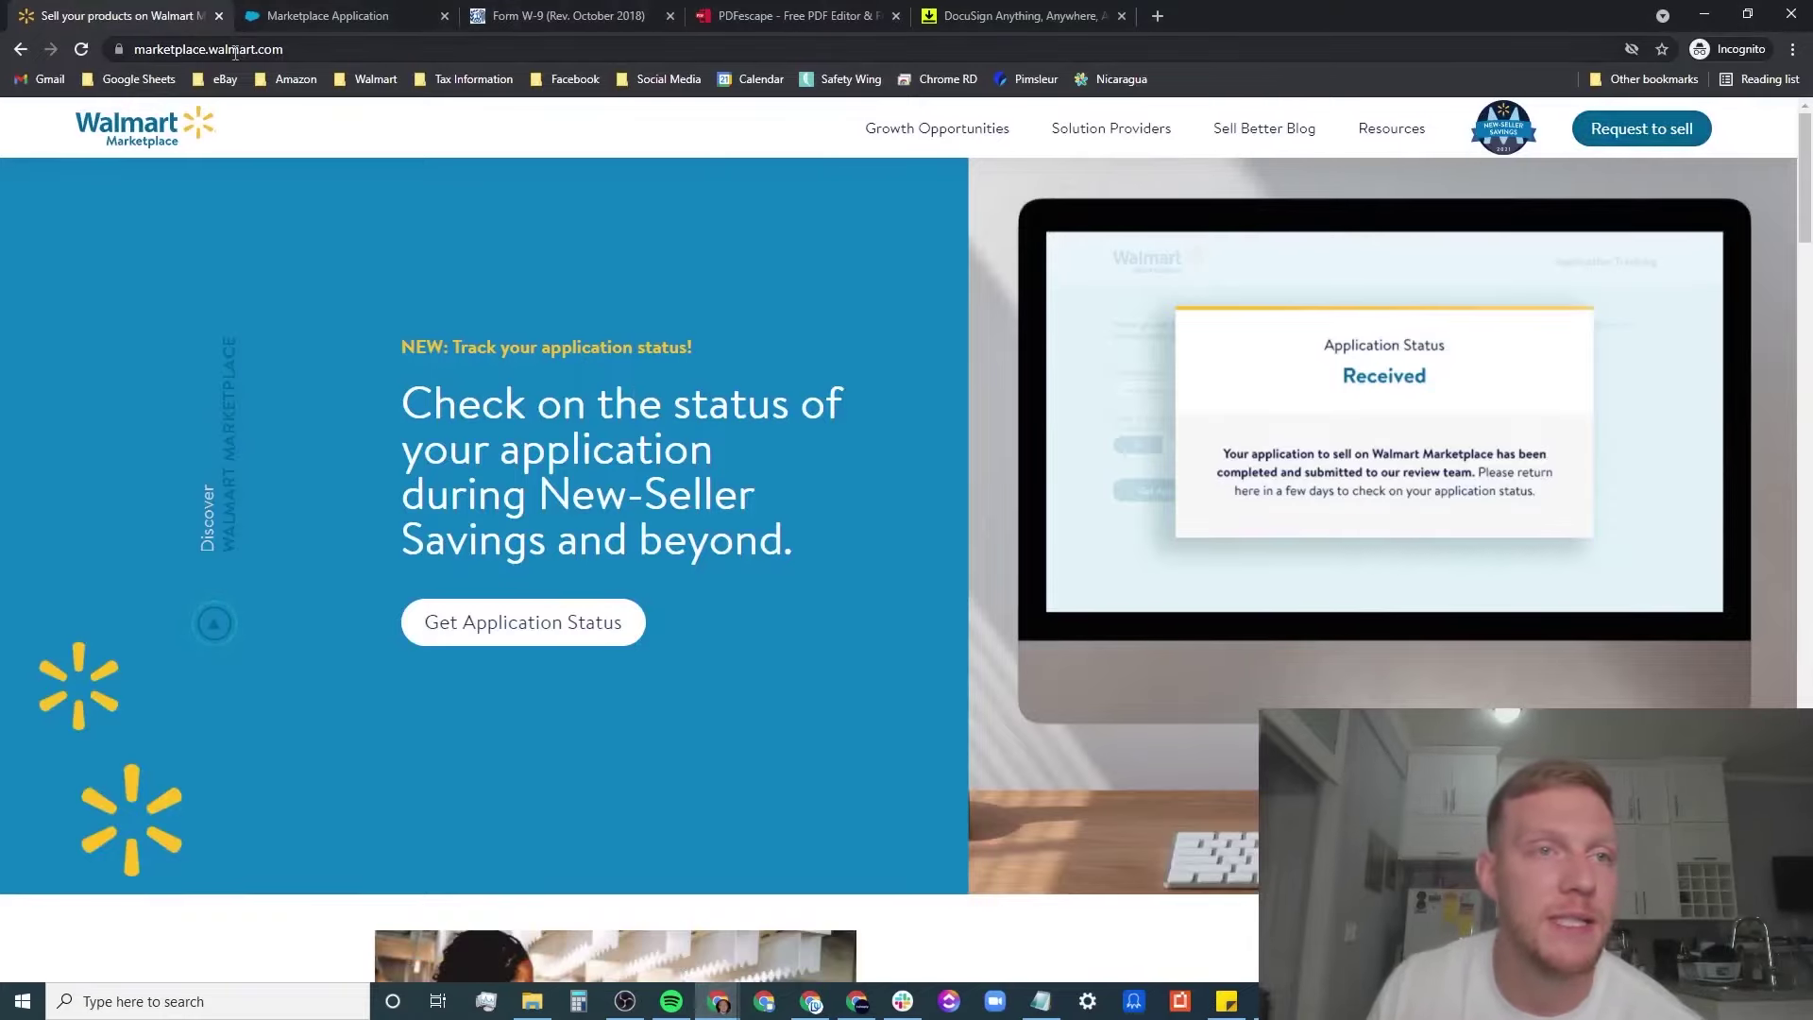
click(298, 17)
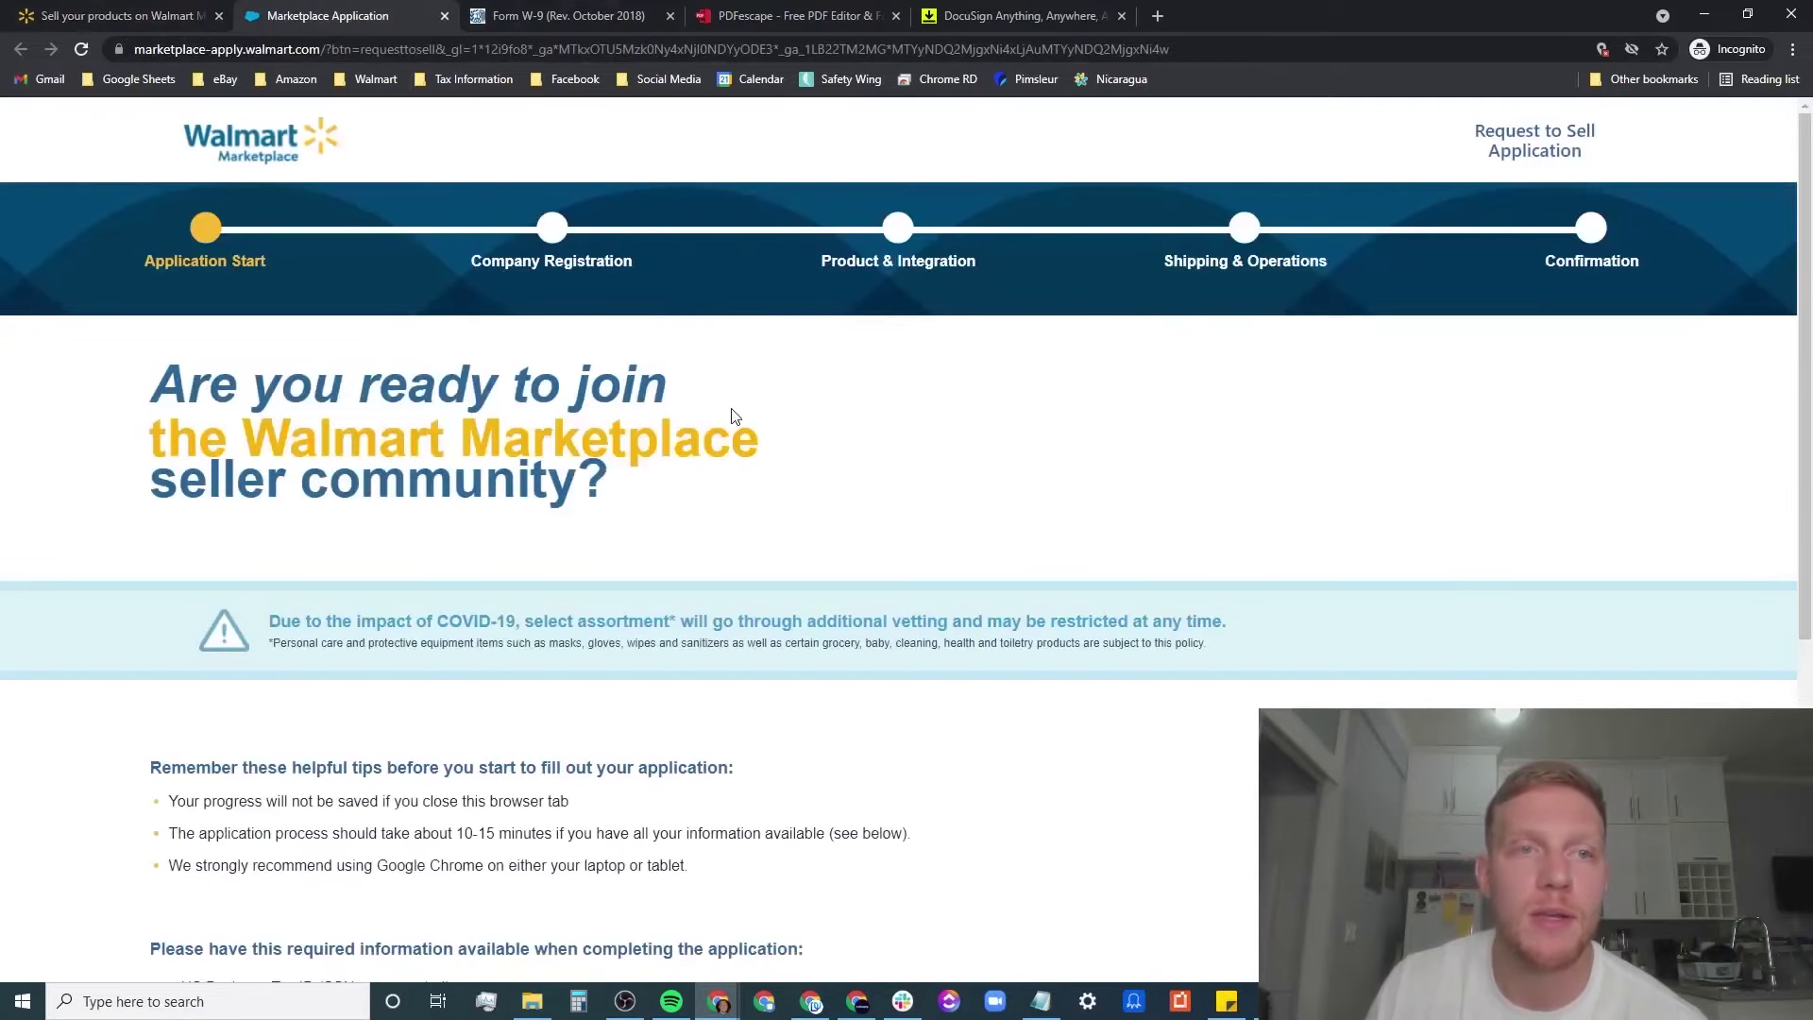
scroll(861, 469, down, 5)
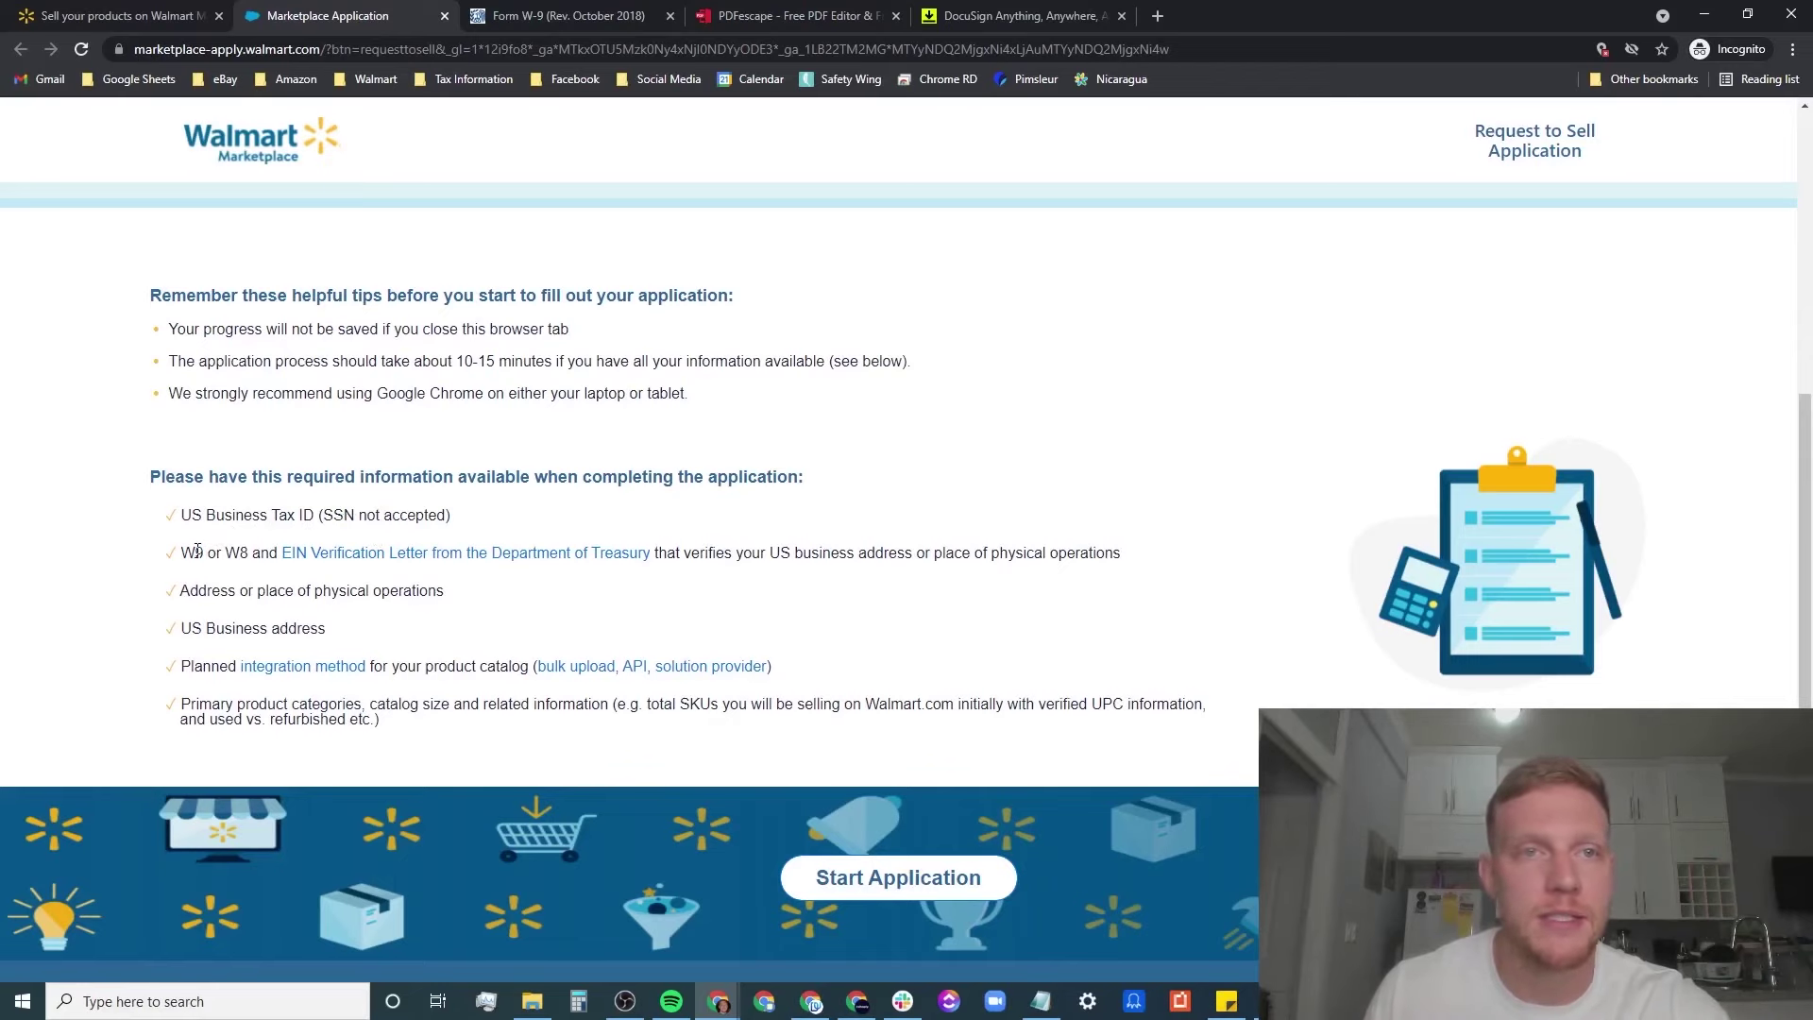
Look over the IRS Form W-9 and the PDFescape and DocuSign pages for filling in and signing it.
click(577, 23)
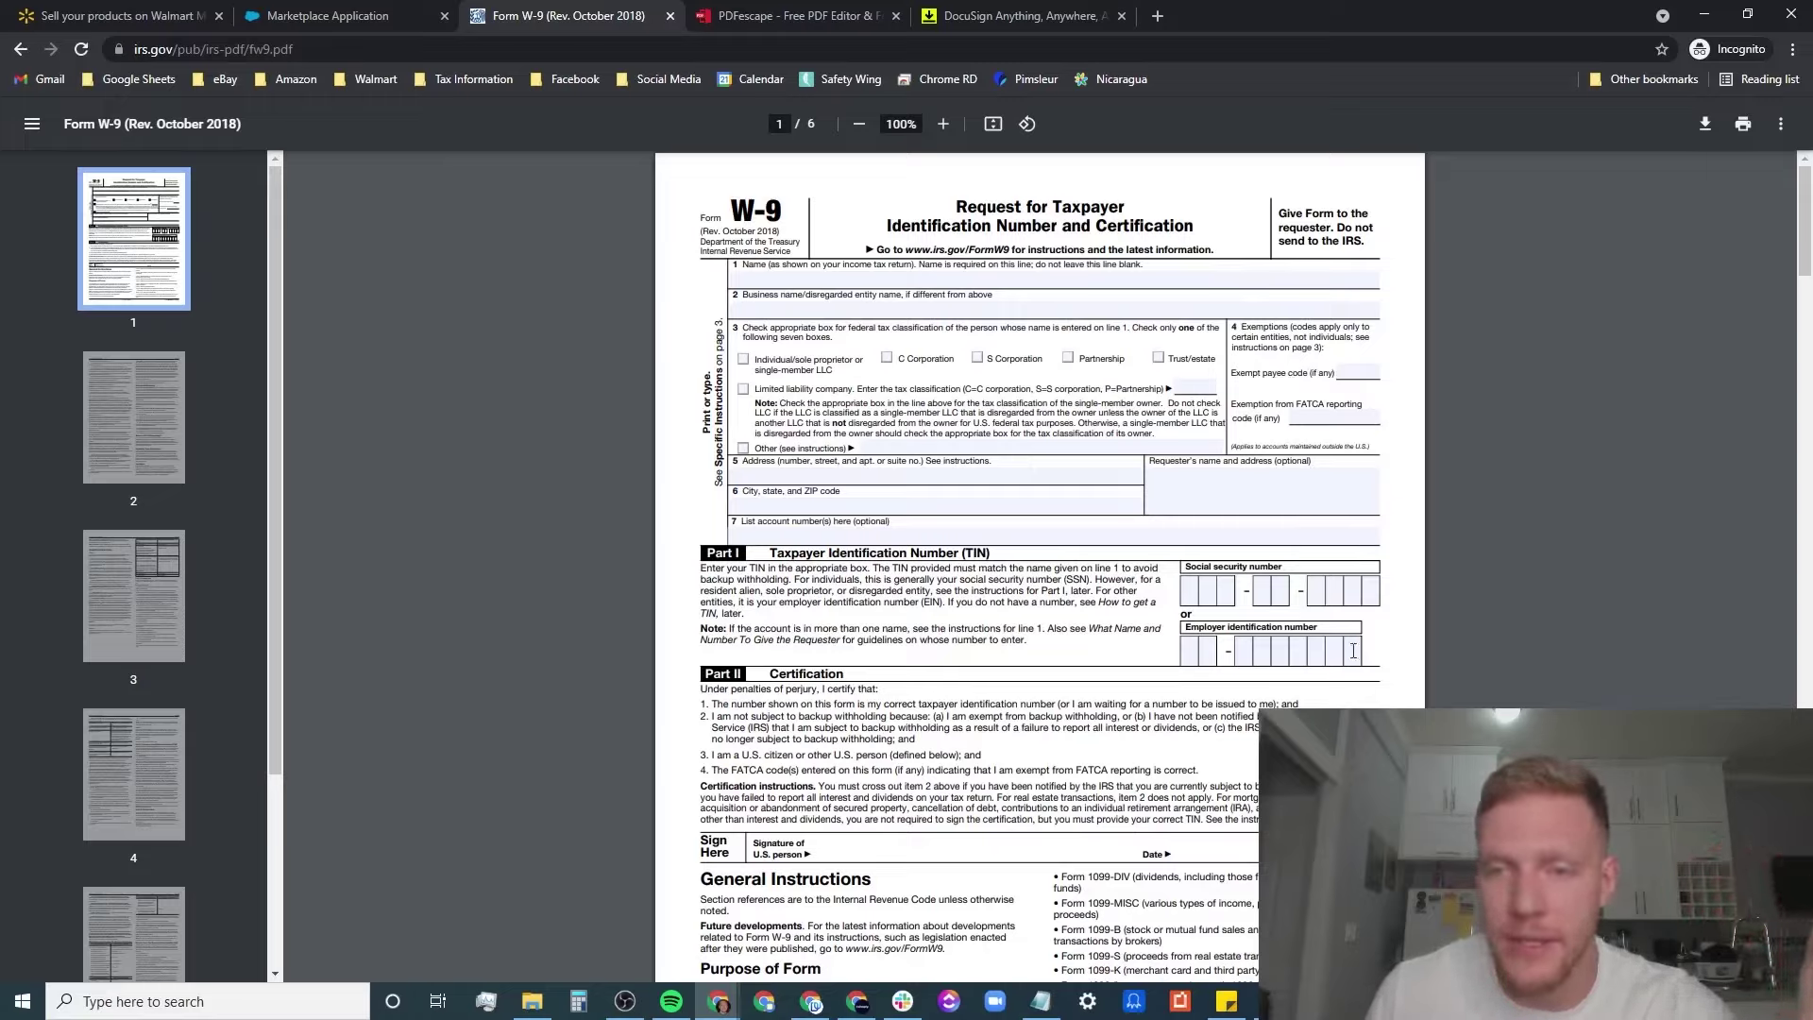
click(794, 16)
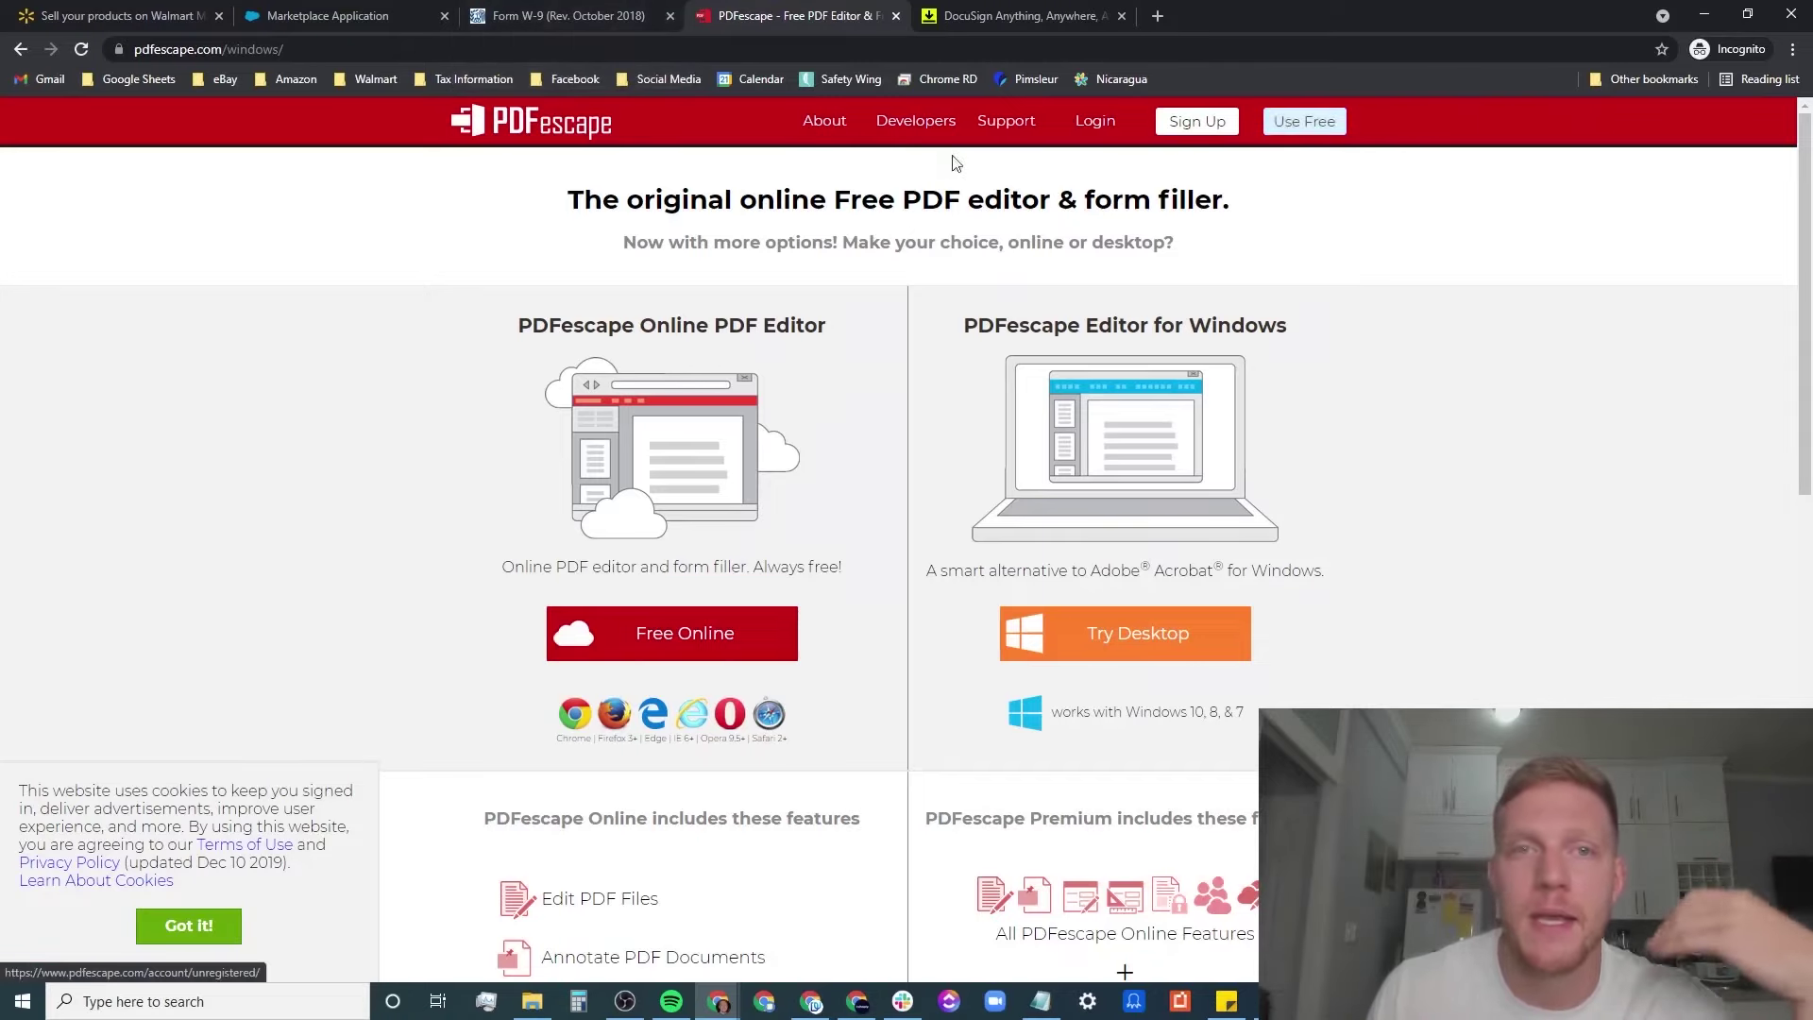
key(ctrl+shift+Tab)
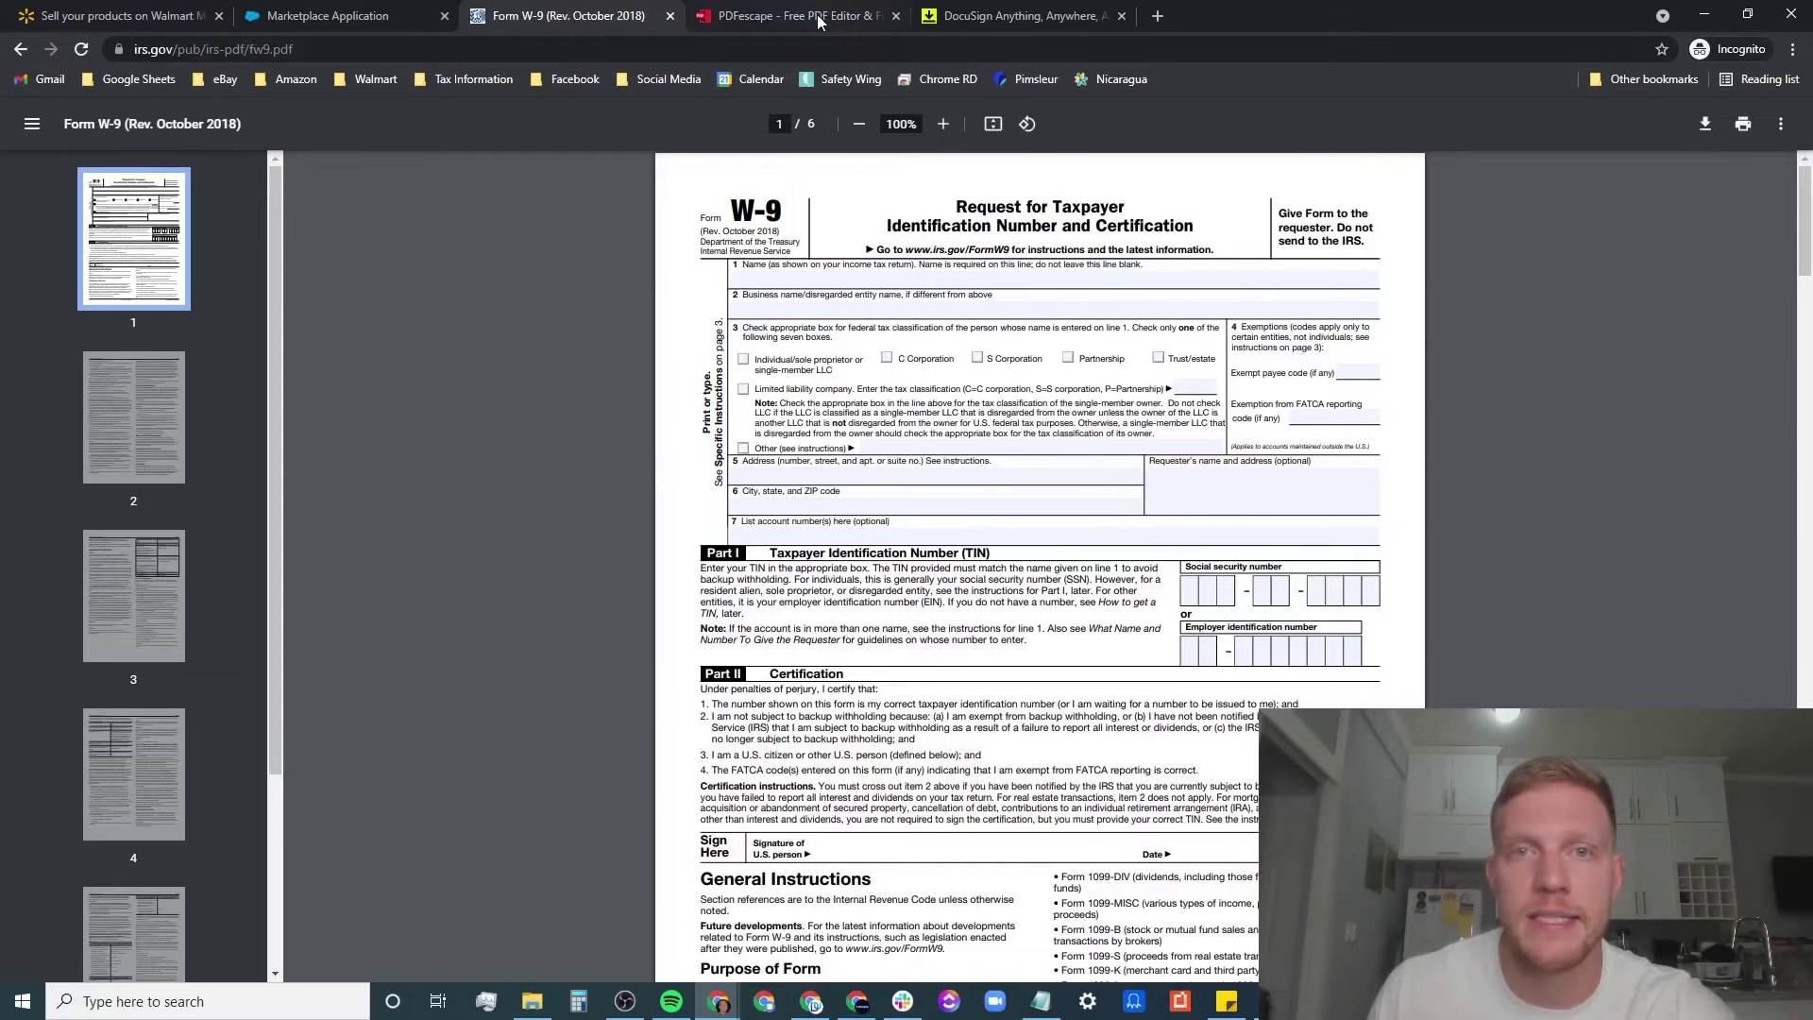
key(ctrl+Tab)
click(593, 28)
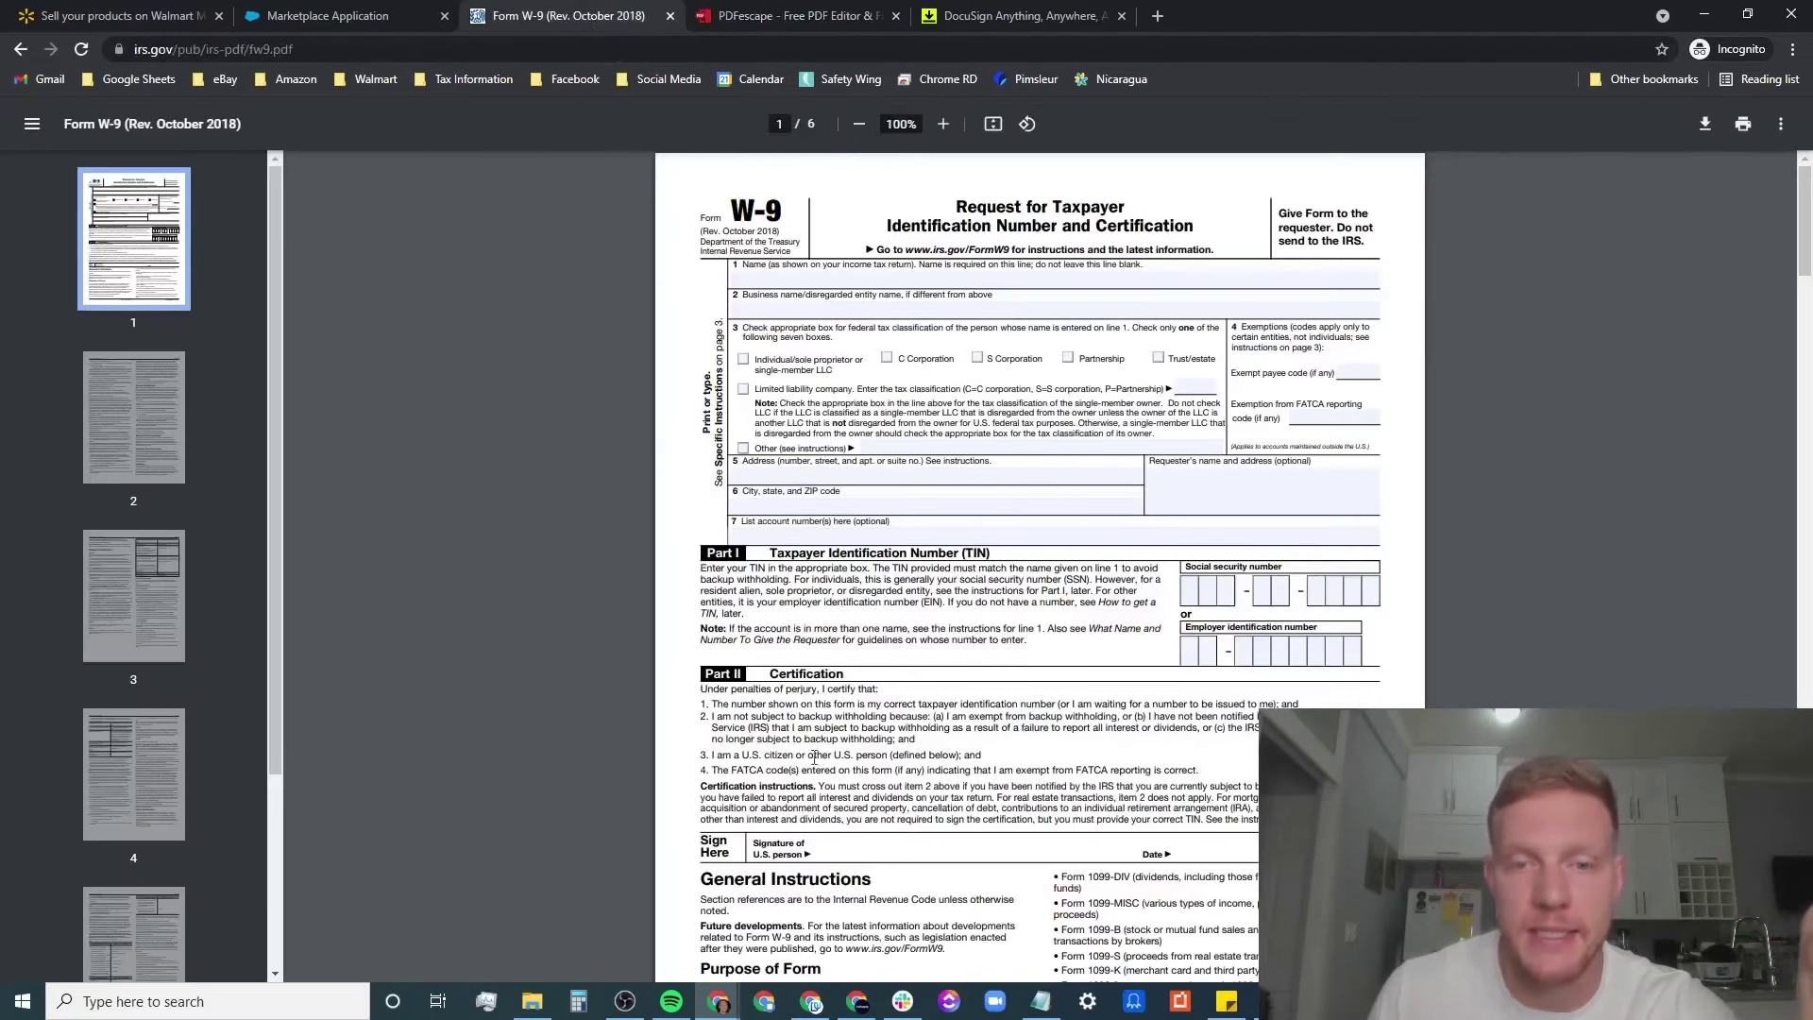
key(ctrl+Tab)
key(ctrl+Tab)
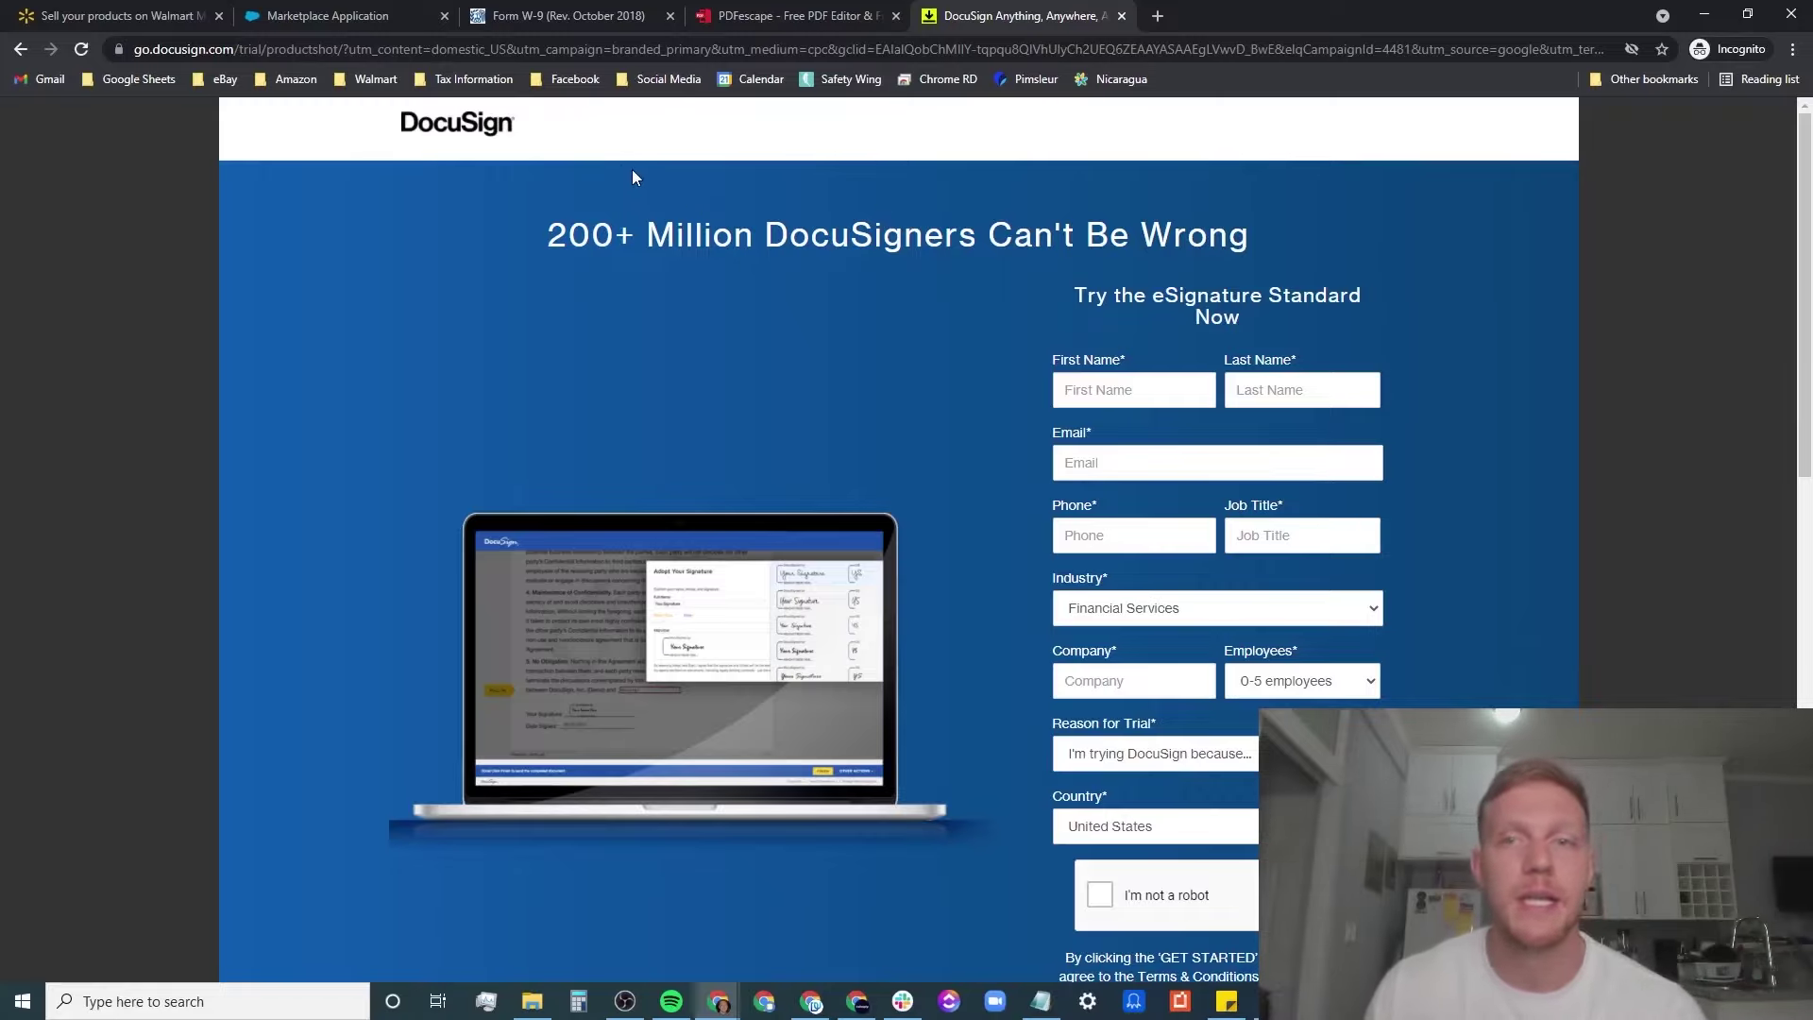
Start the Walmart Marketplace application and examine the Company Registration fields down to the document upload section.
click(311, 16)
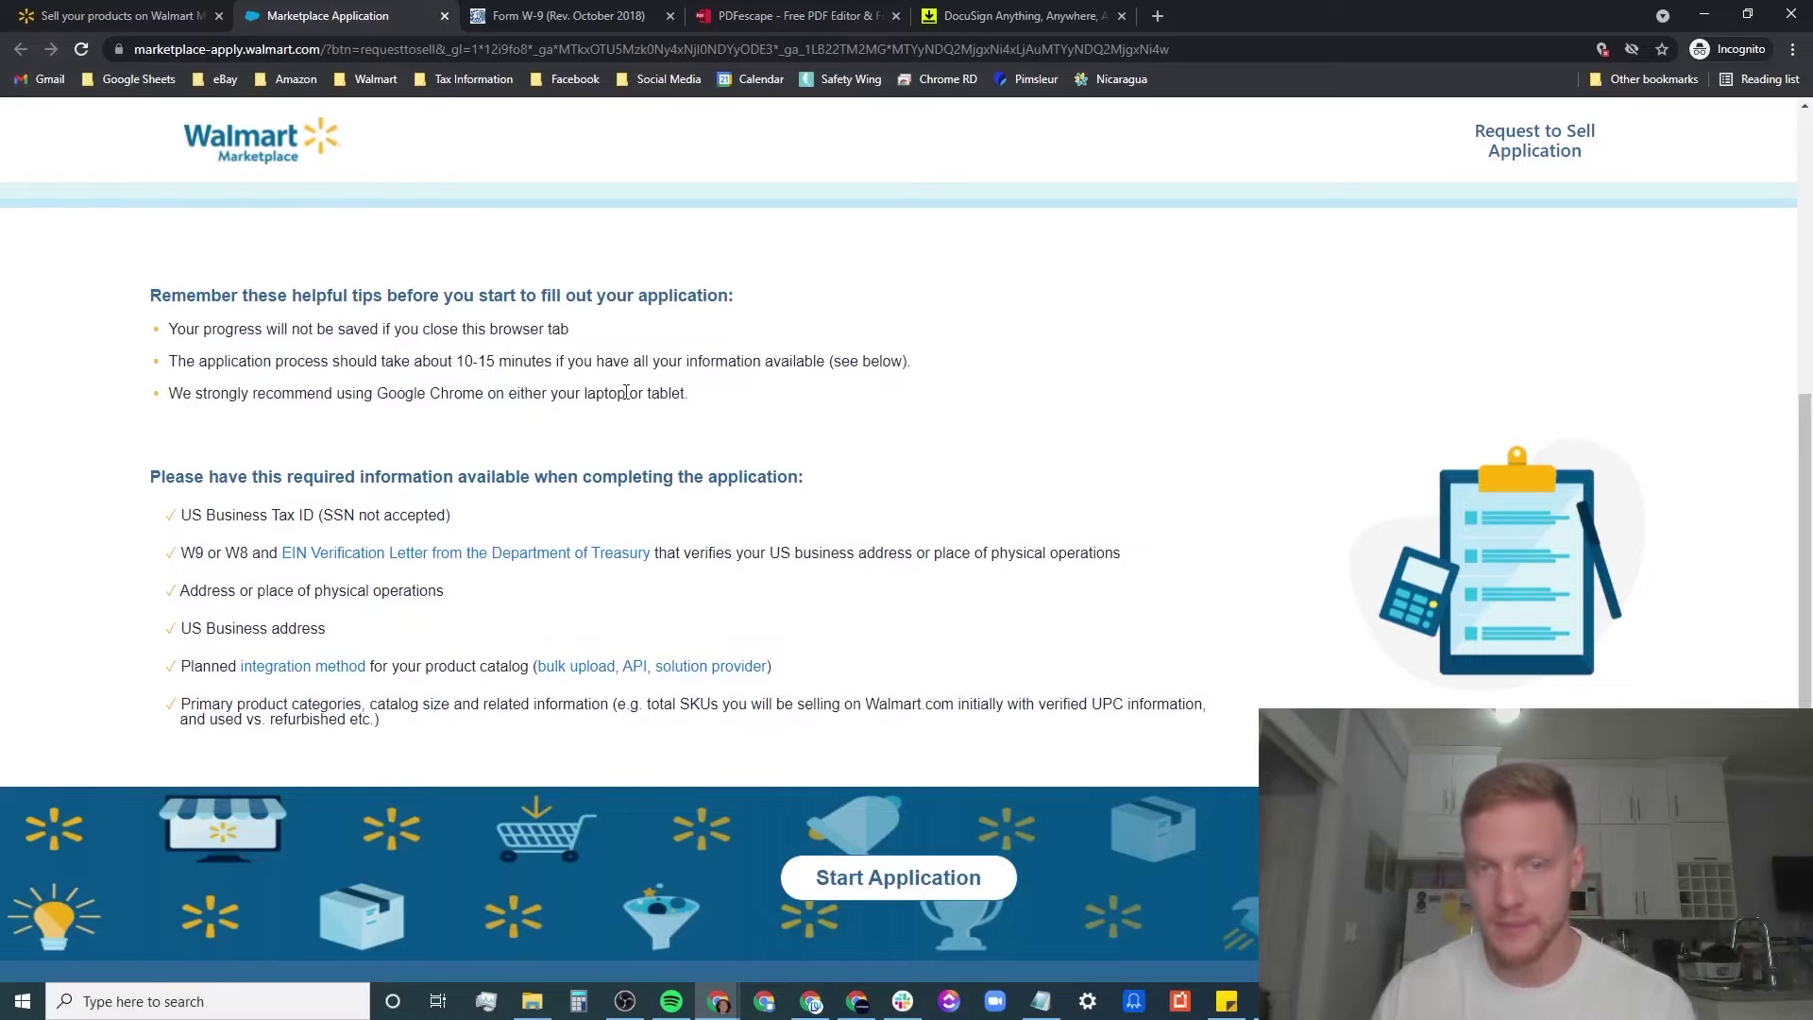
click(896, 880)
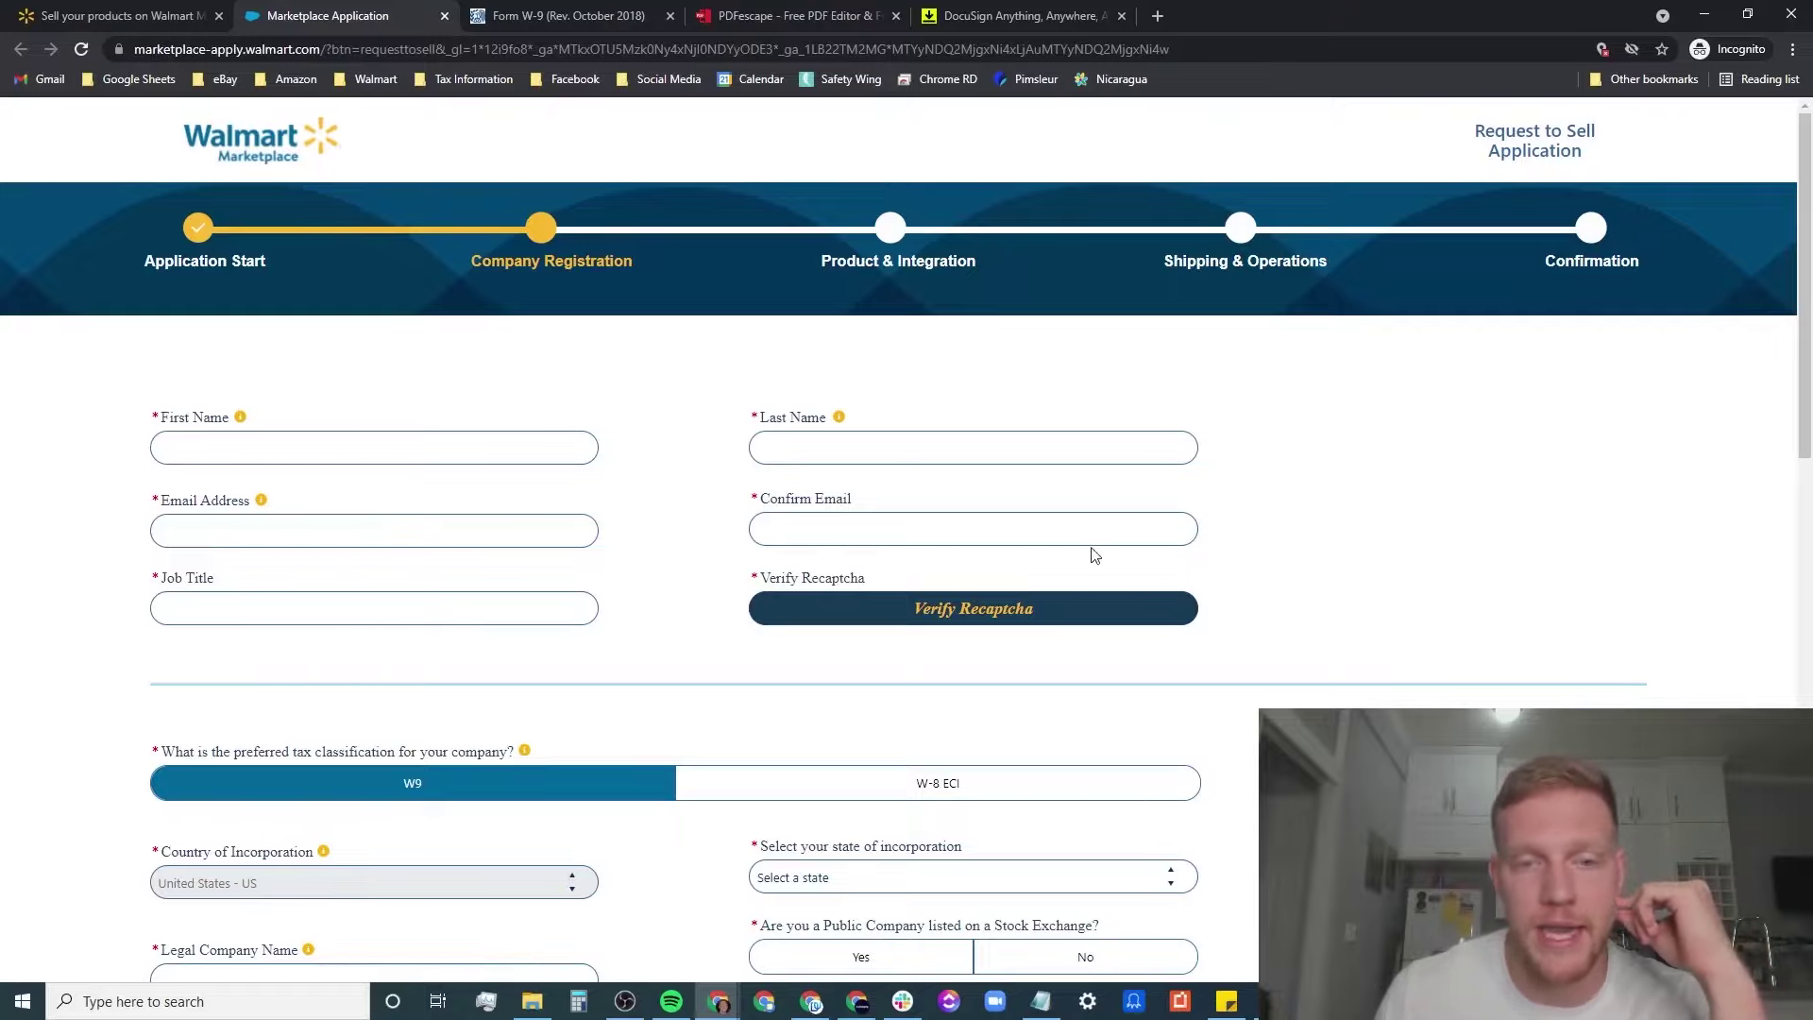
scroll(1086, 550, down, 1)
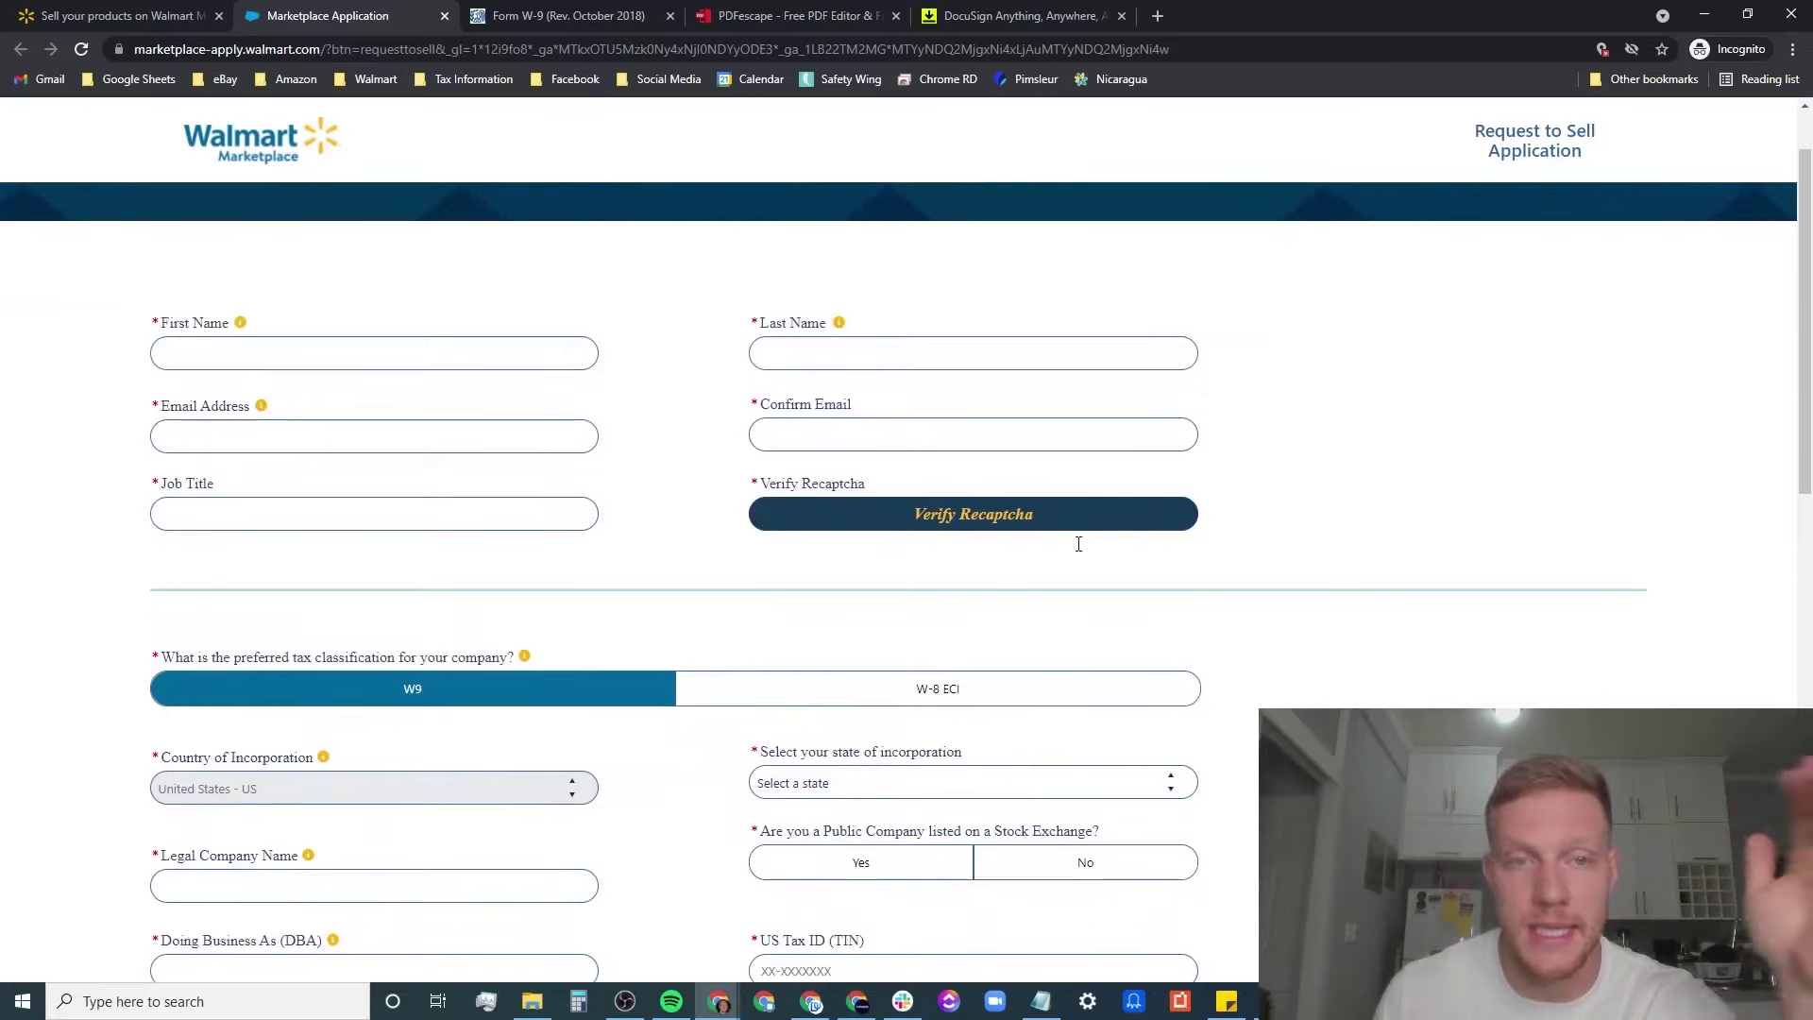
scroll(1076, 543, up, 1)
scroll(1074, 552, down, 2)
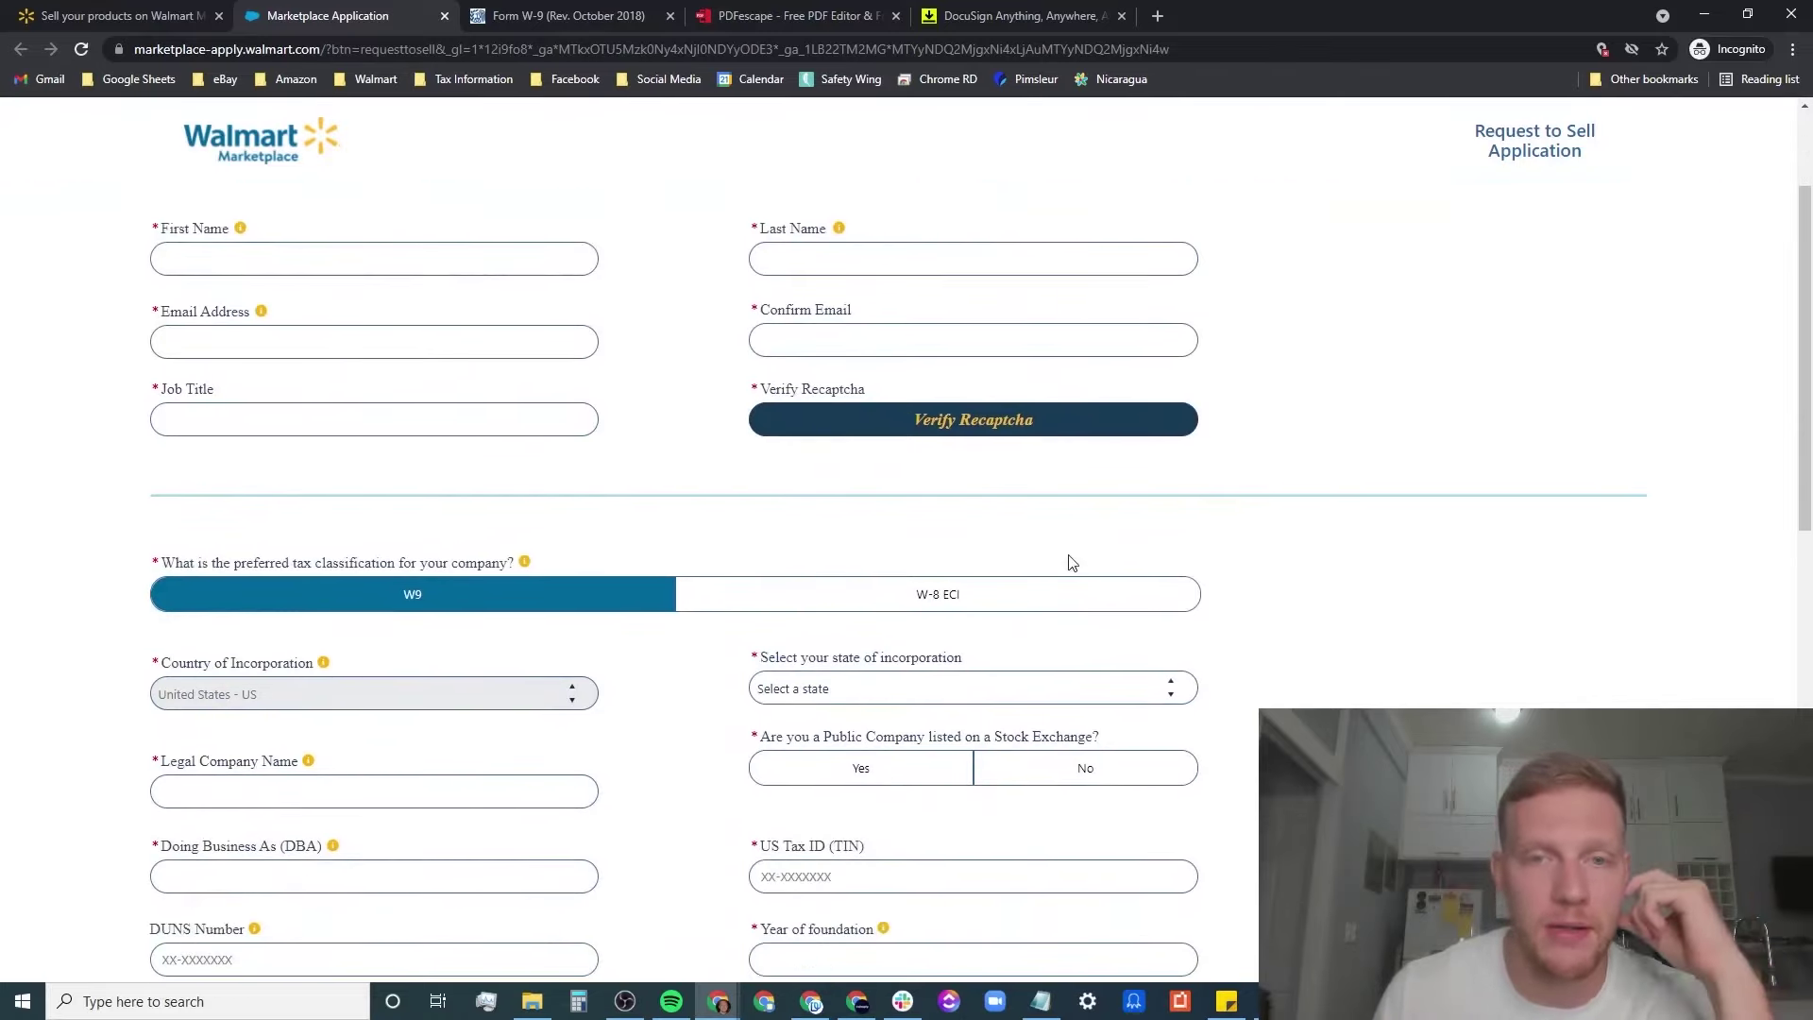
scroll(982, 529, down, 2)
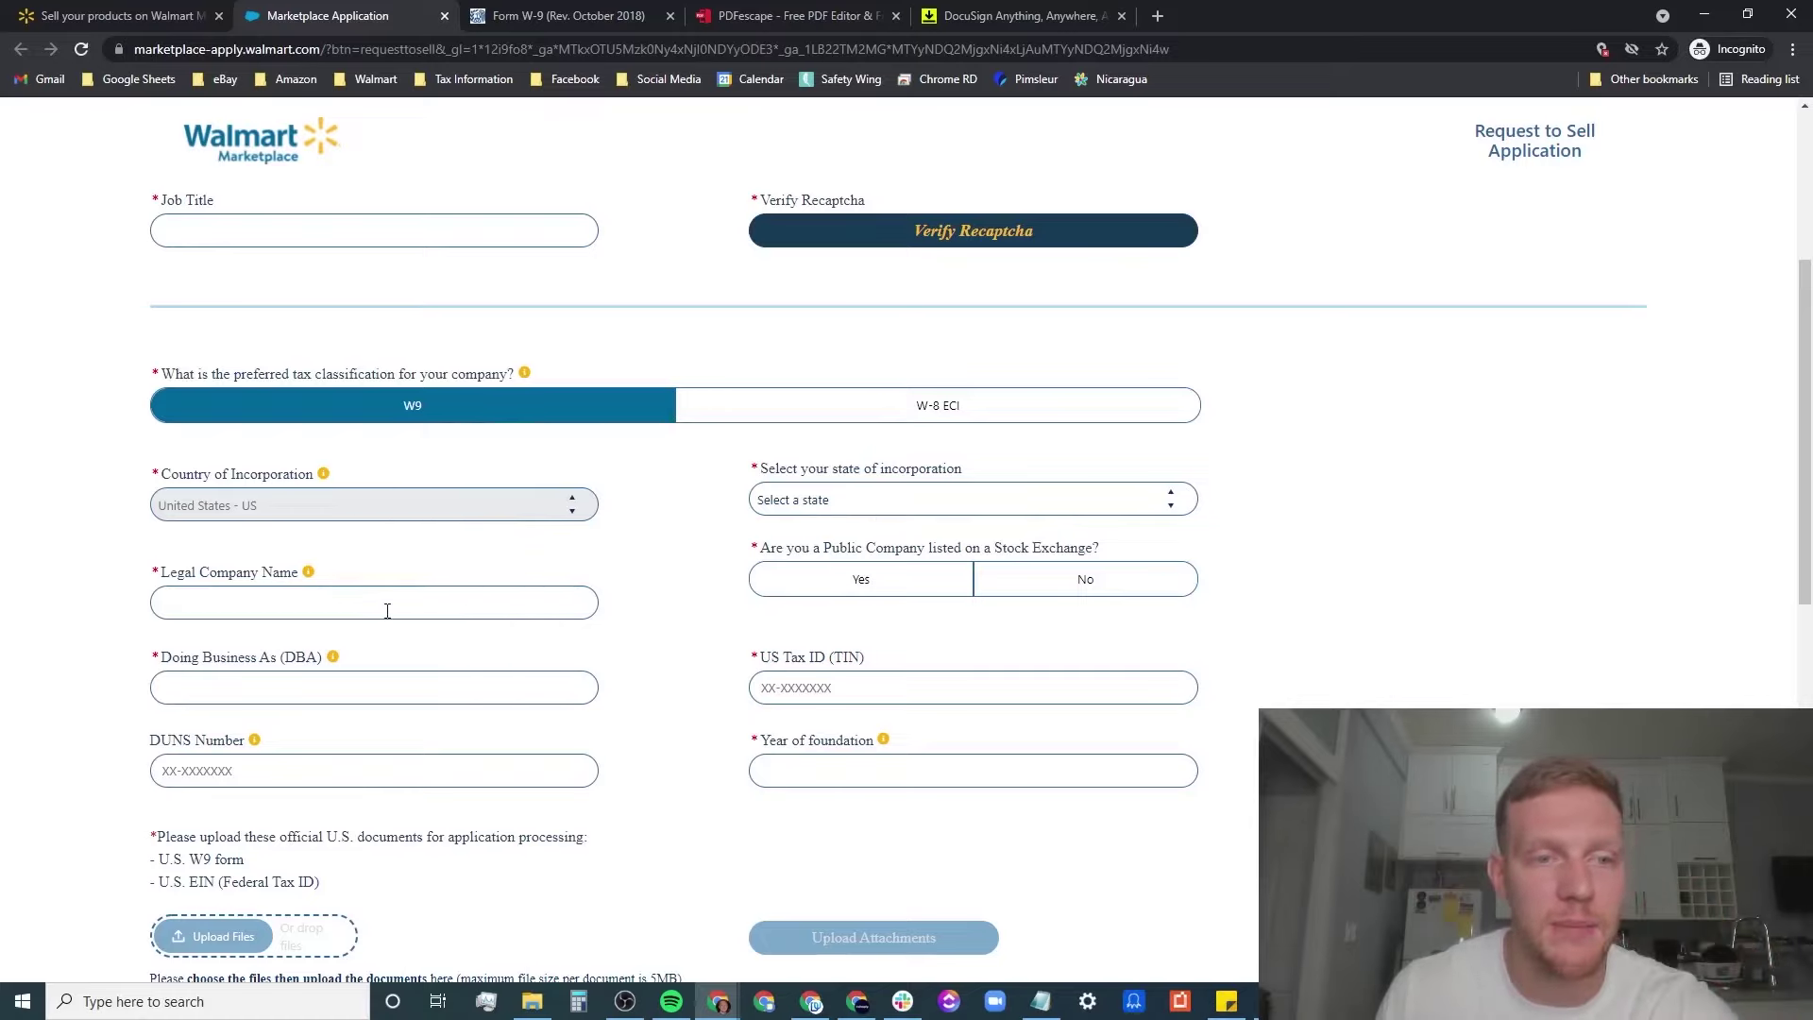
mouse_move(333, 666)
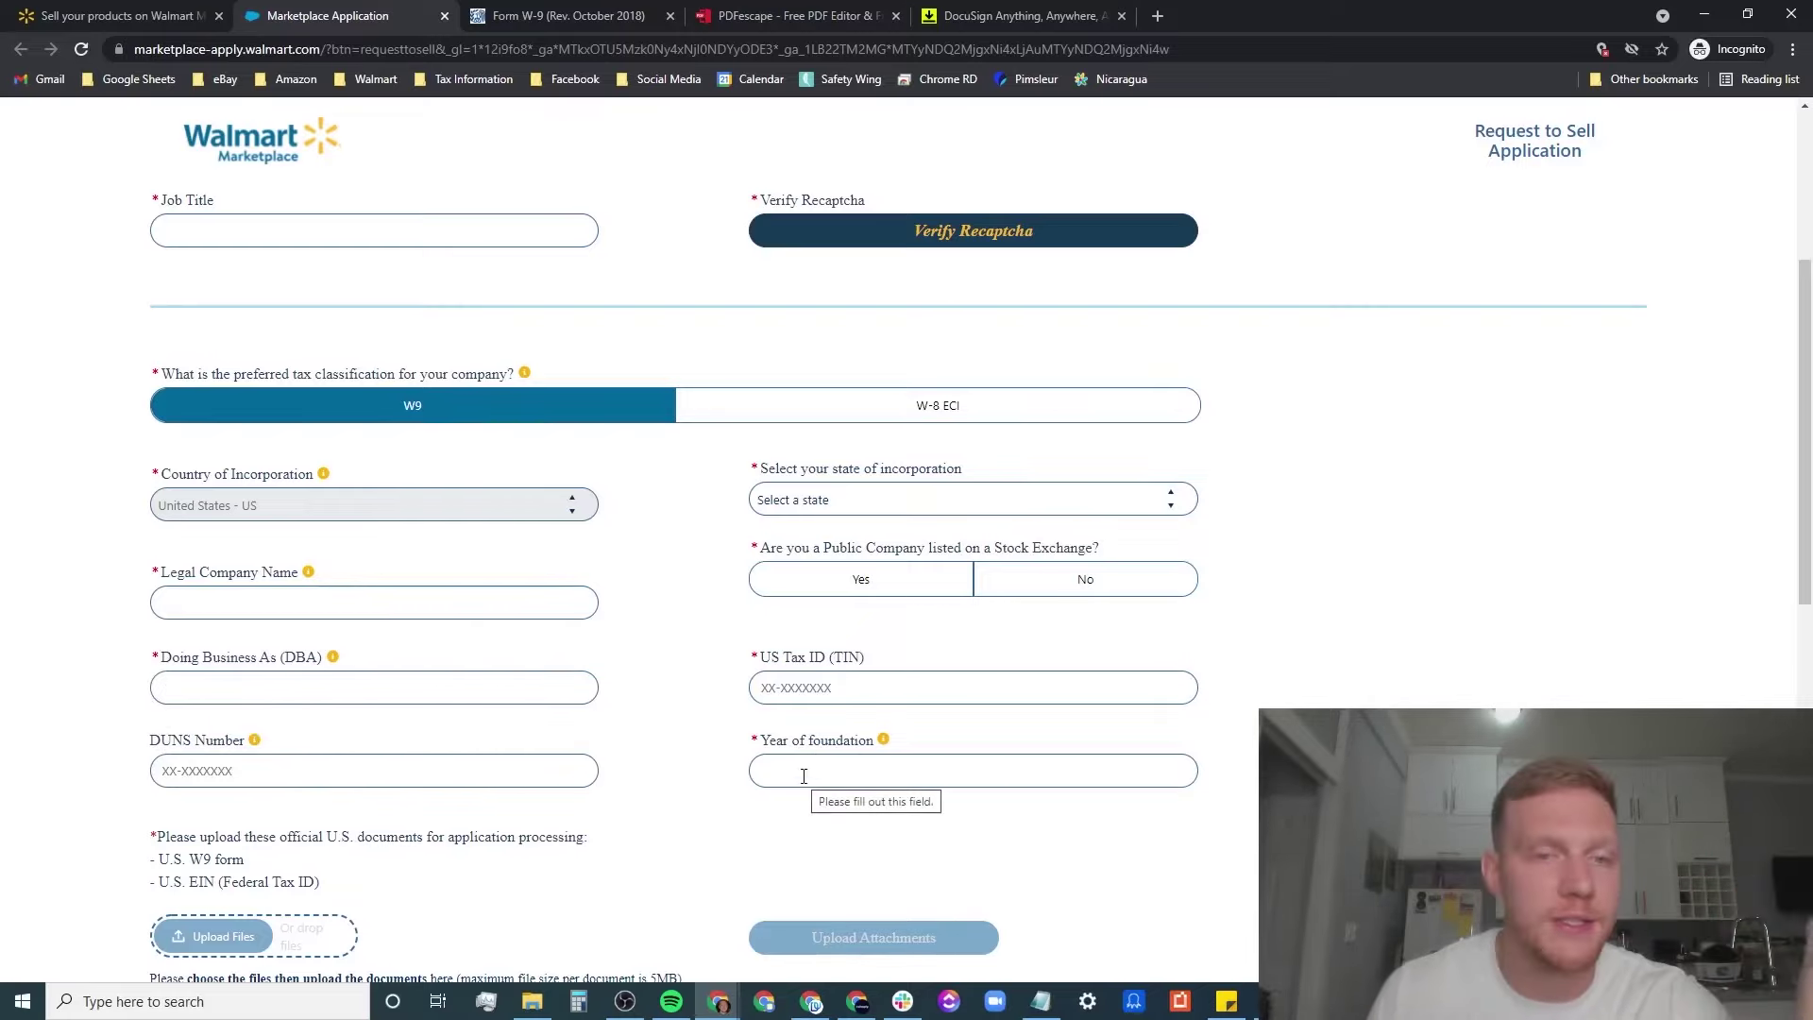
scroll(699, 753, down, 1)
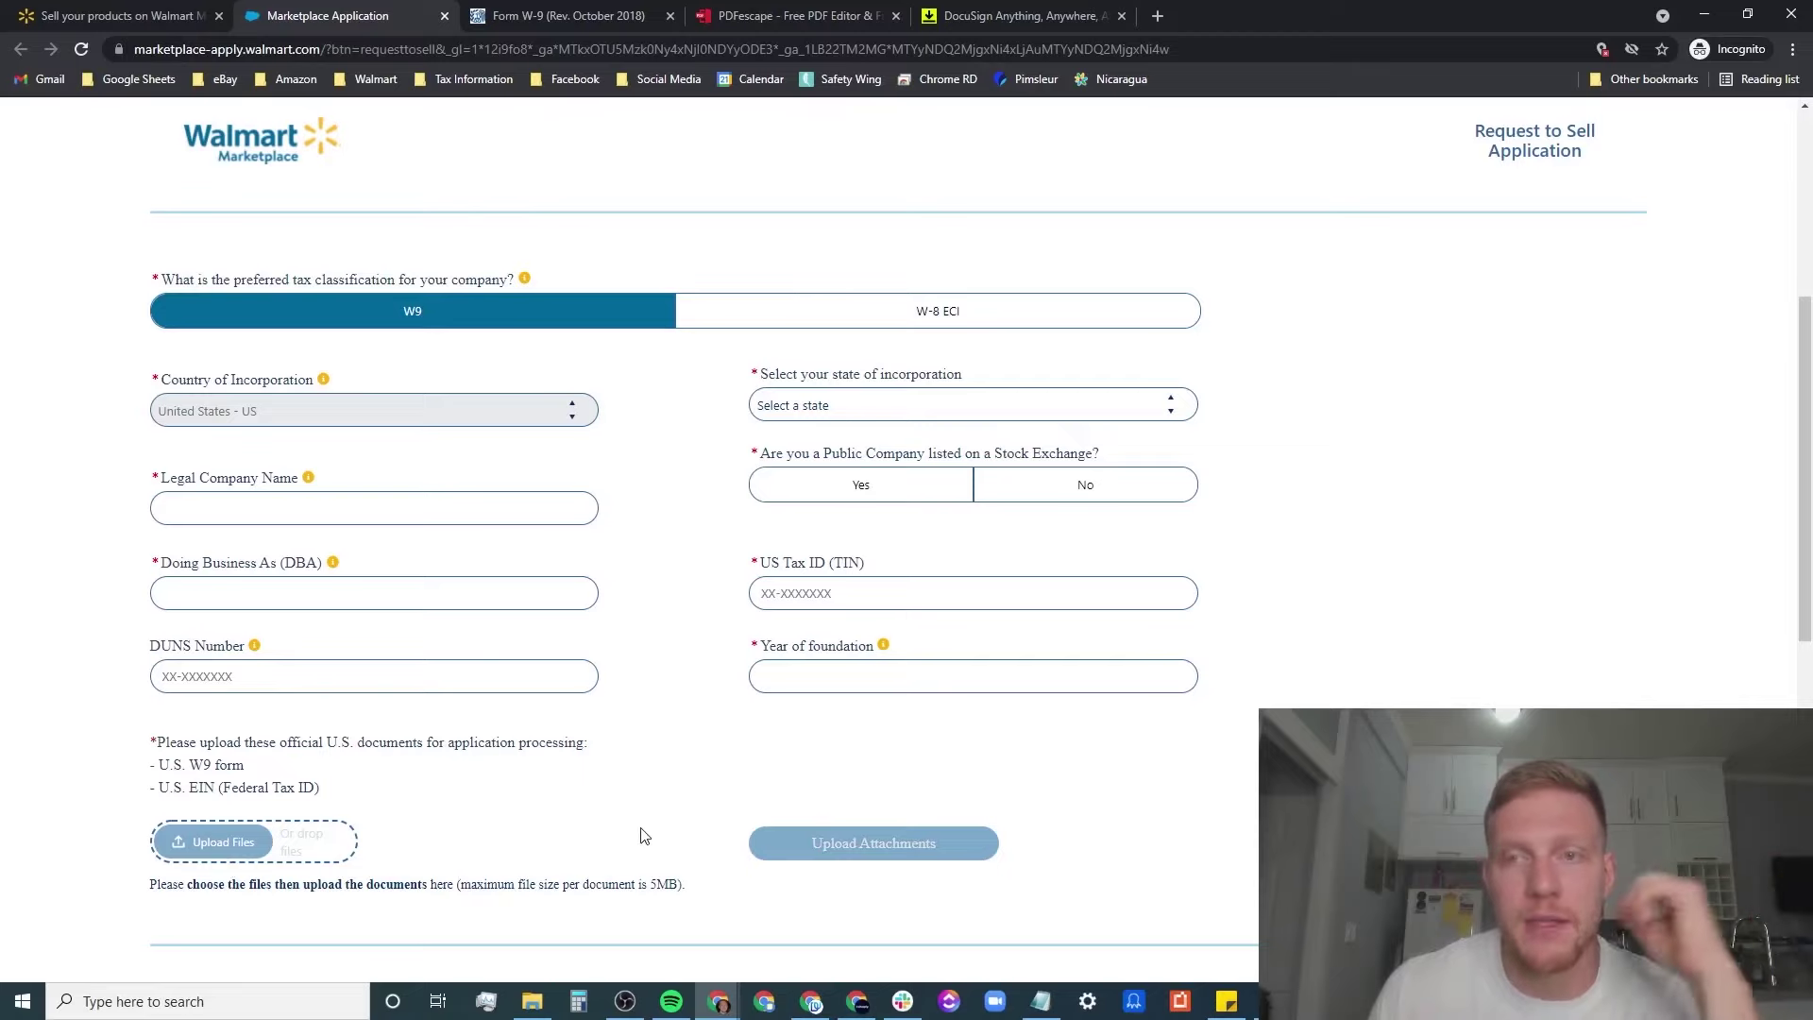
Upload the selected attachments SS4 EIN.pdf and Walmart_w9.pdf in the Company Registration section.
scroll(628, 823, up, 4)
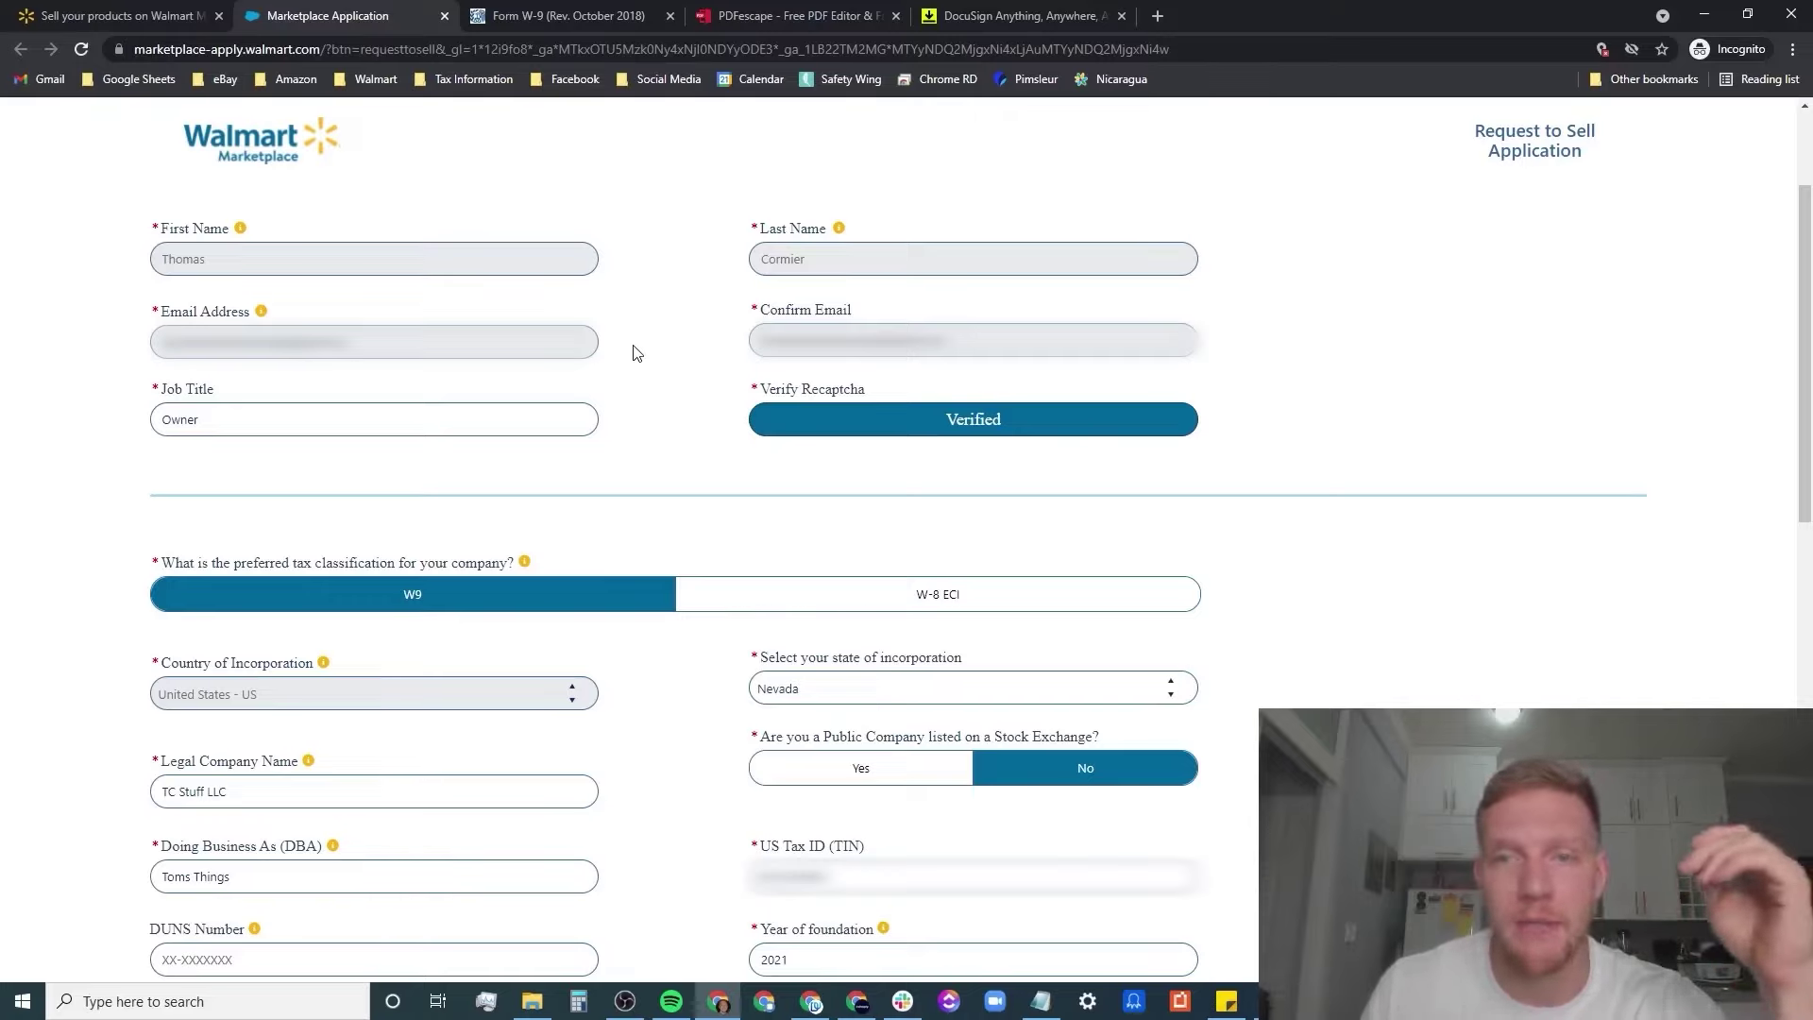
scroll(632, 352, down, 3)
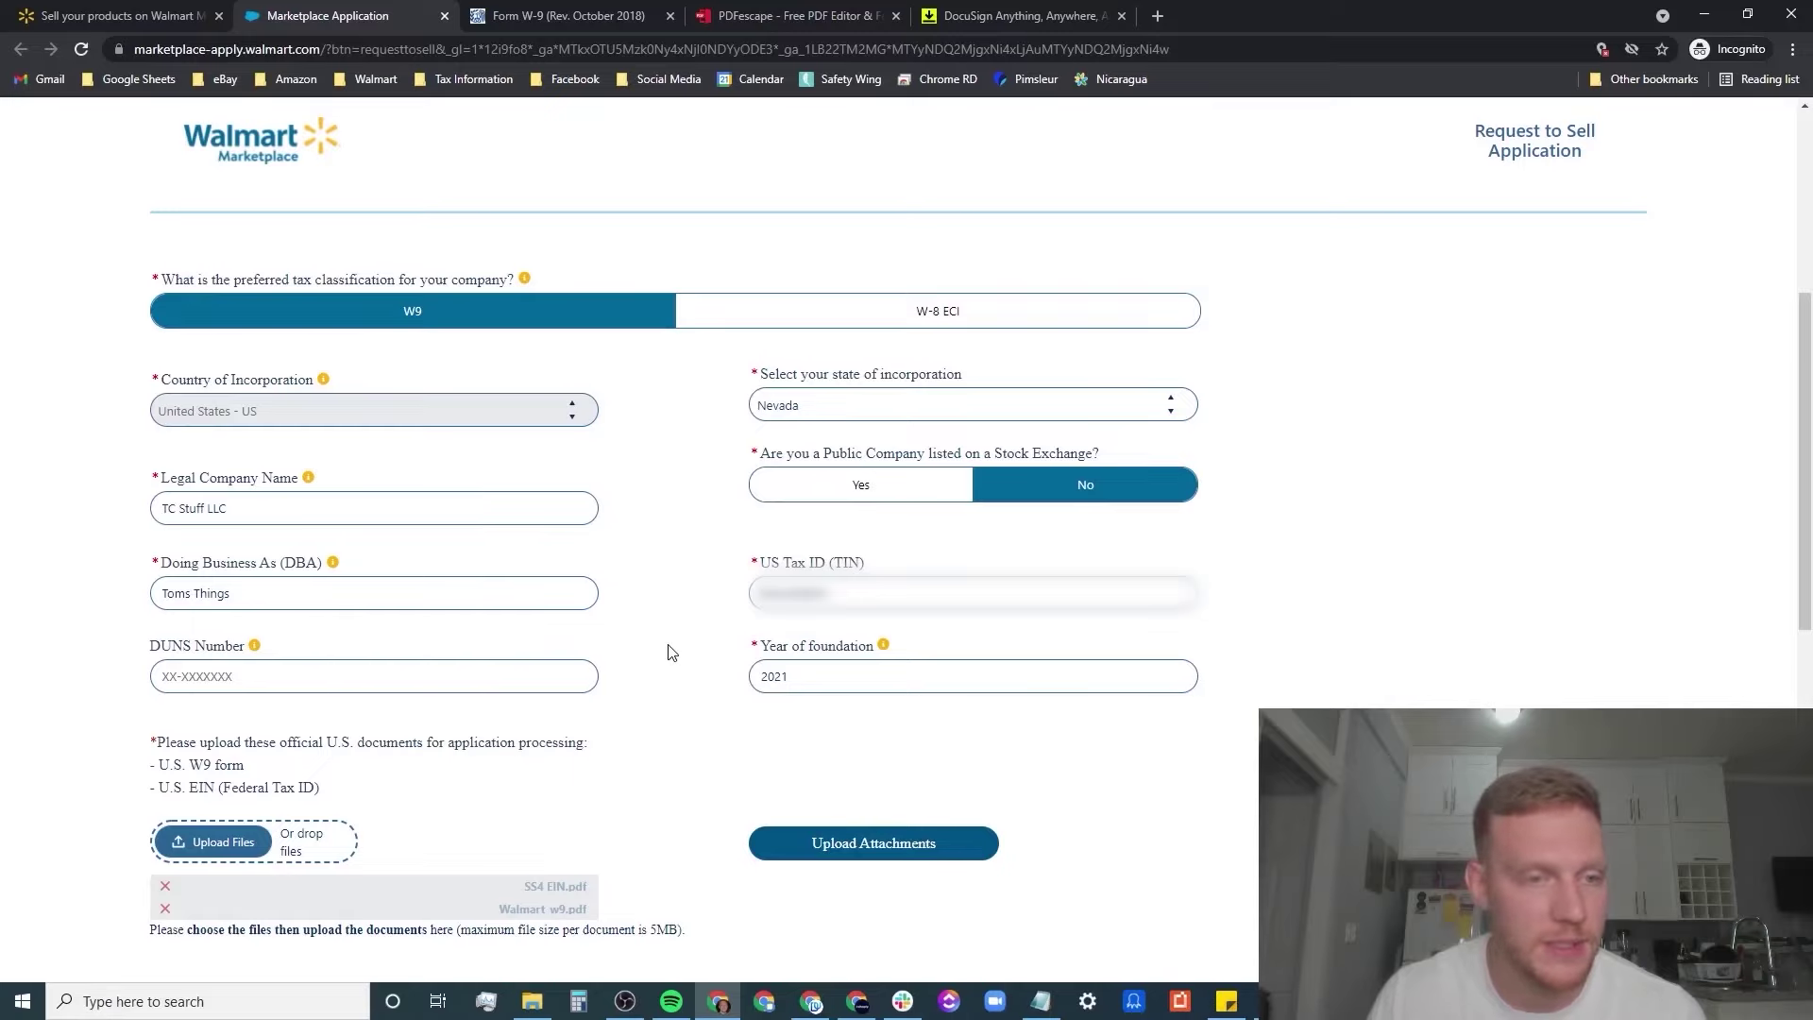
scroll(667, 652, down, 3)
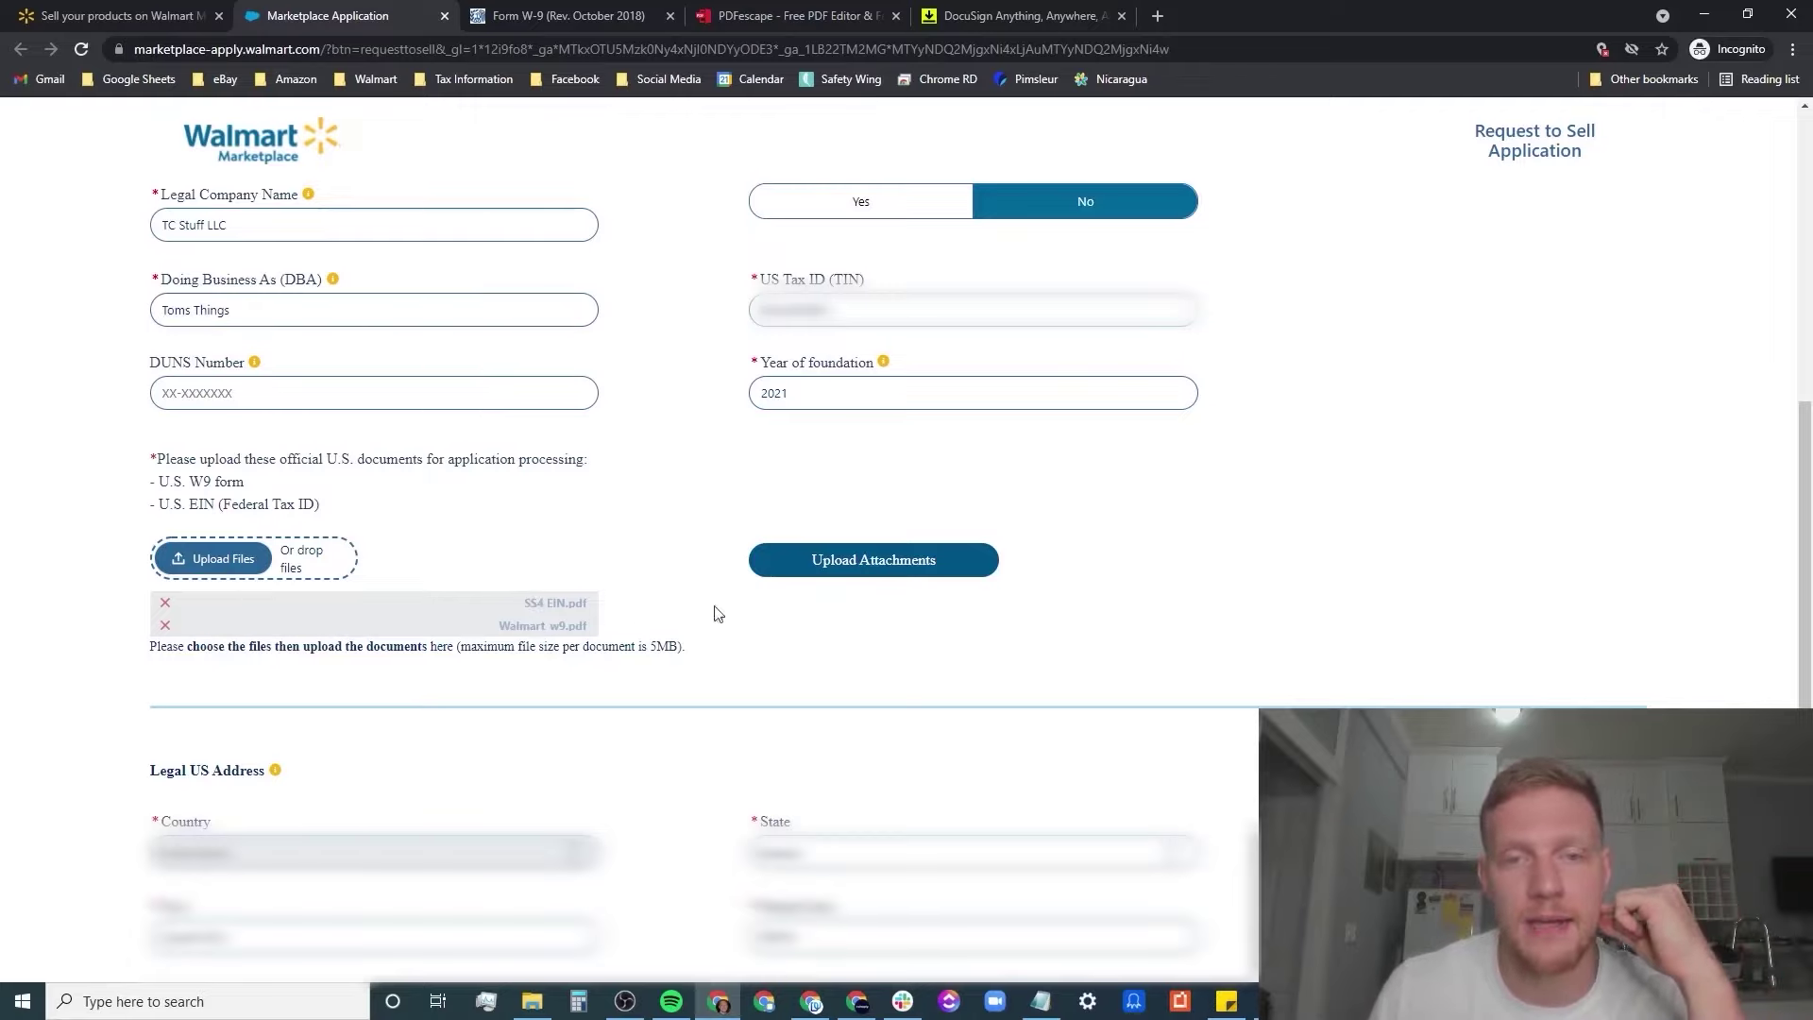
click(824, 576)
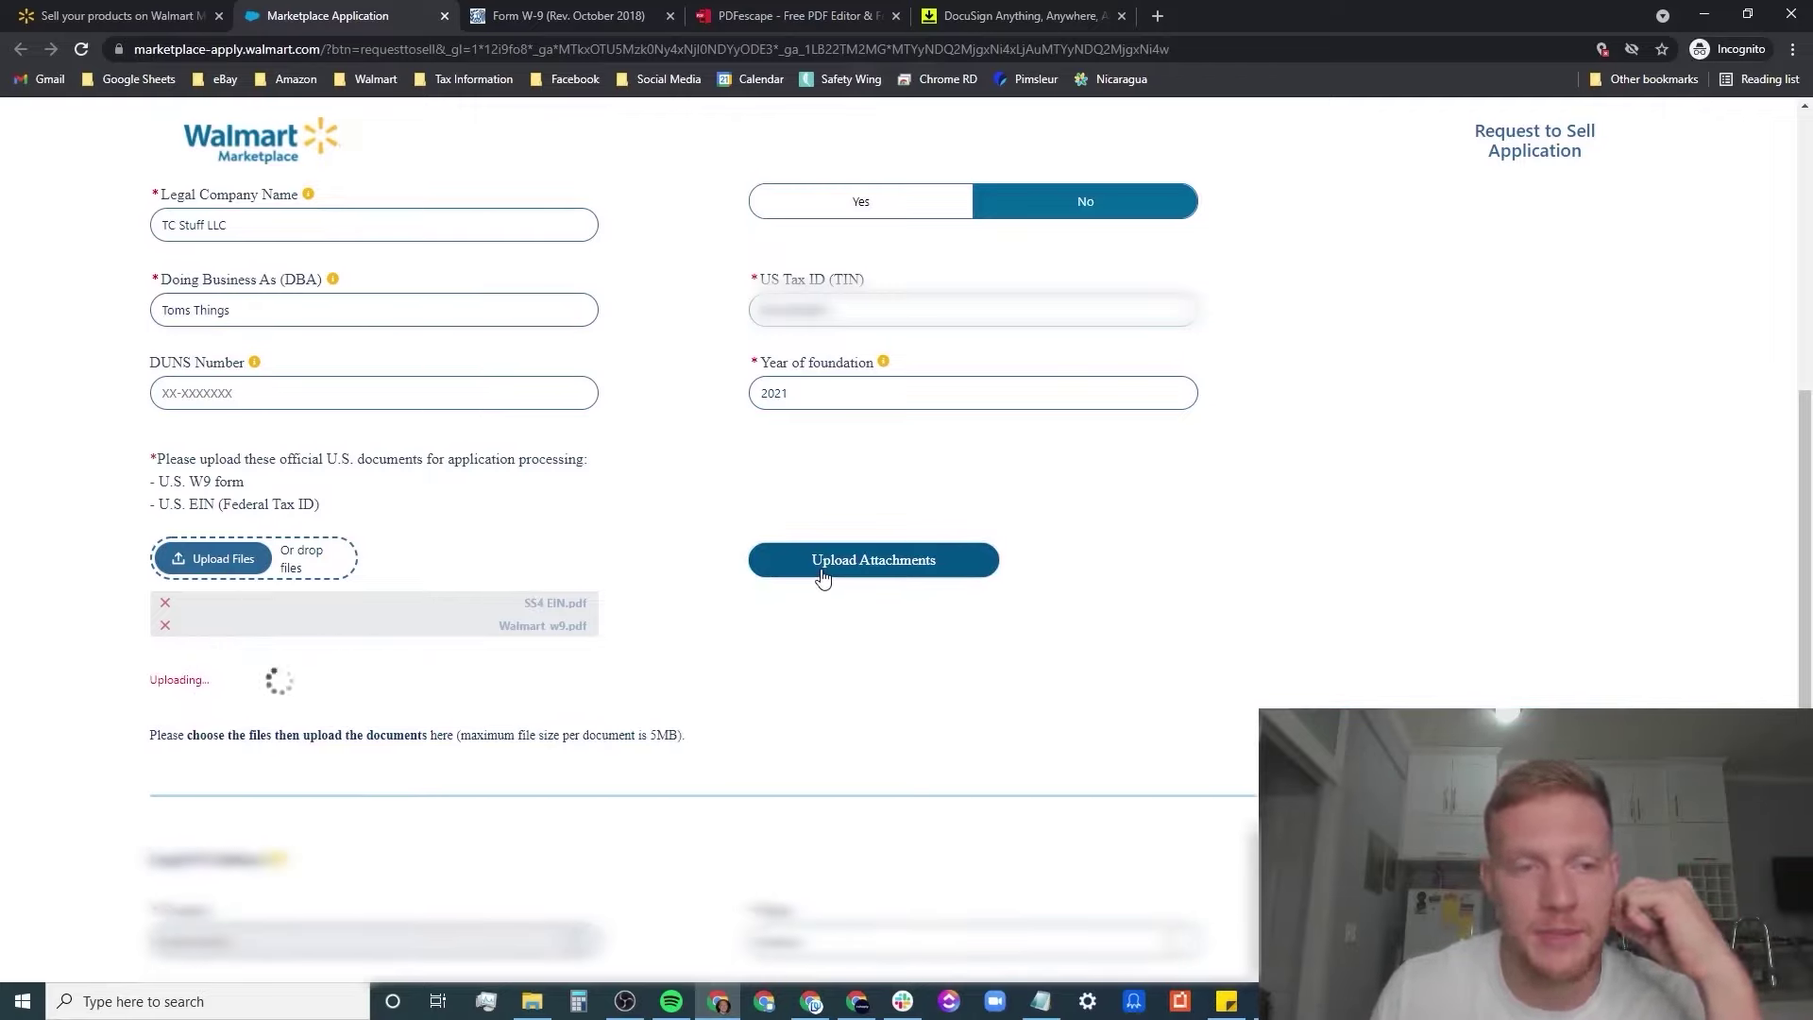
key(Return)
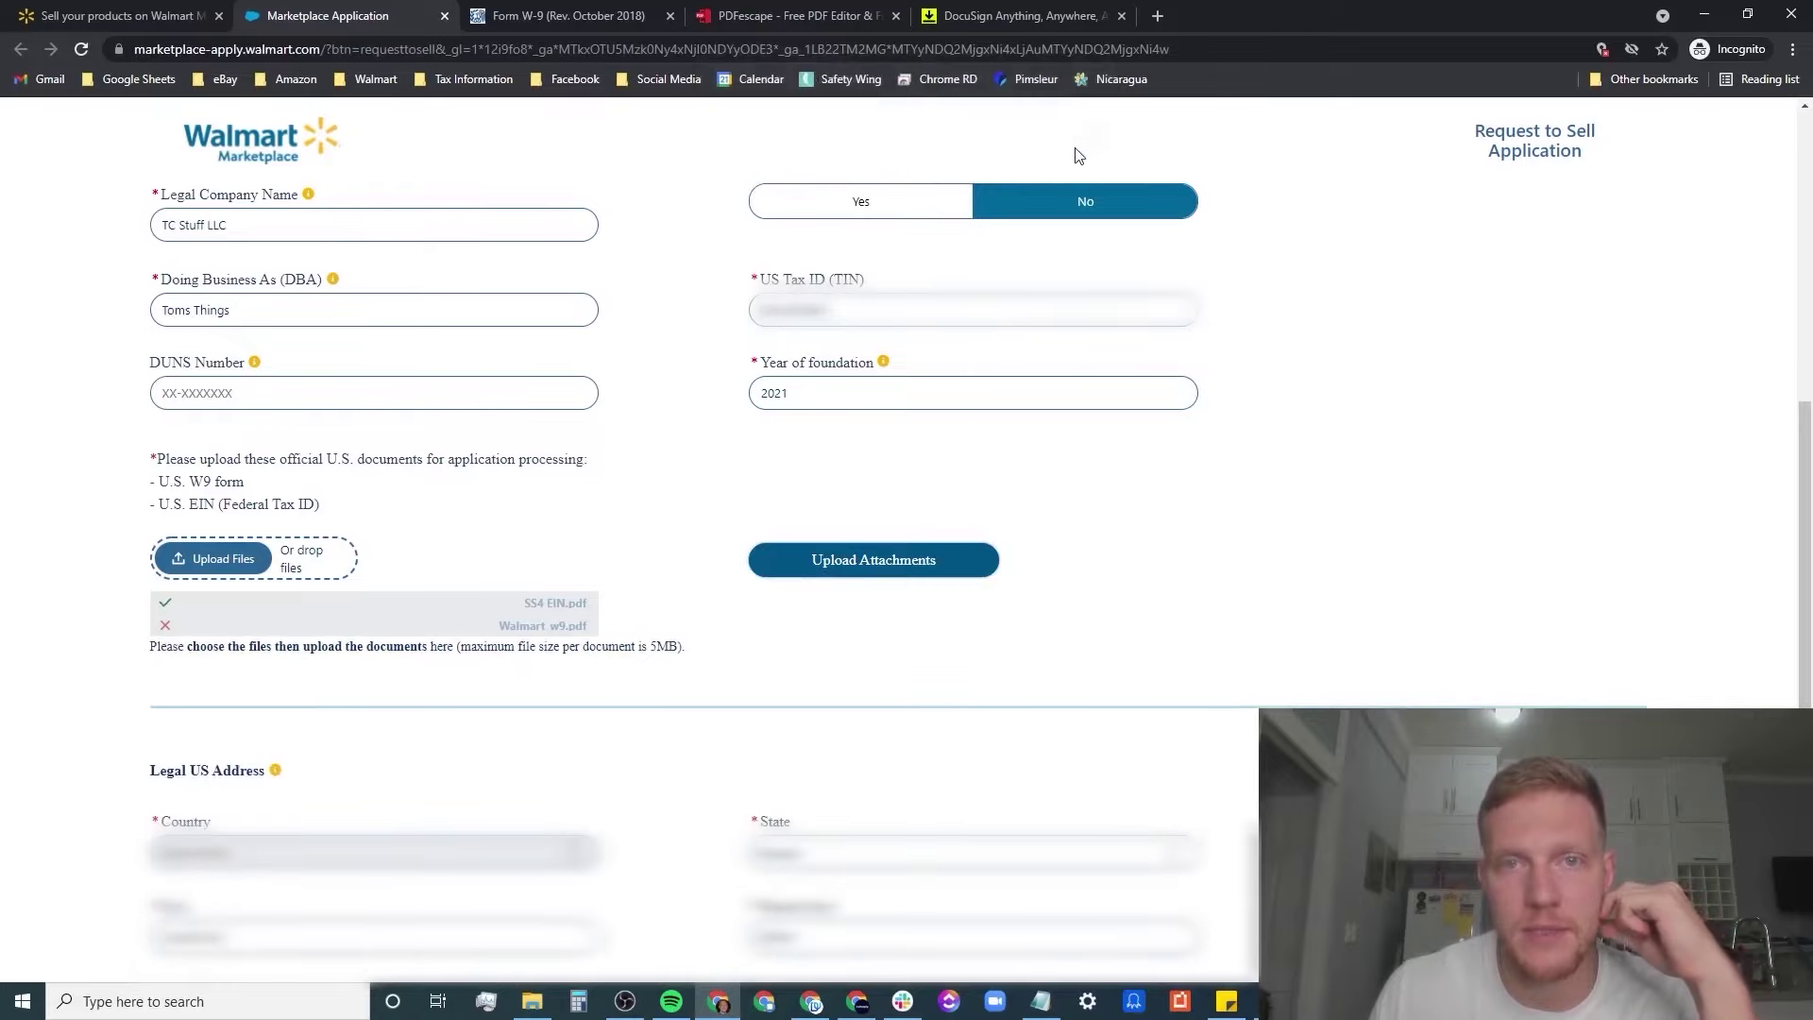
click(835, 561)
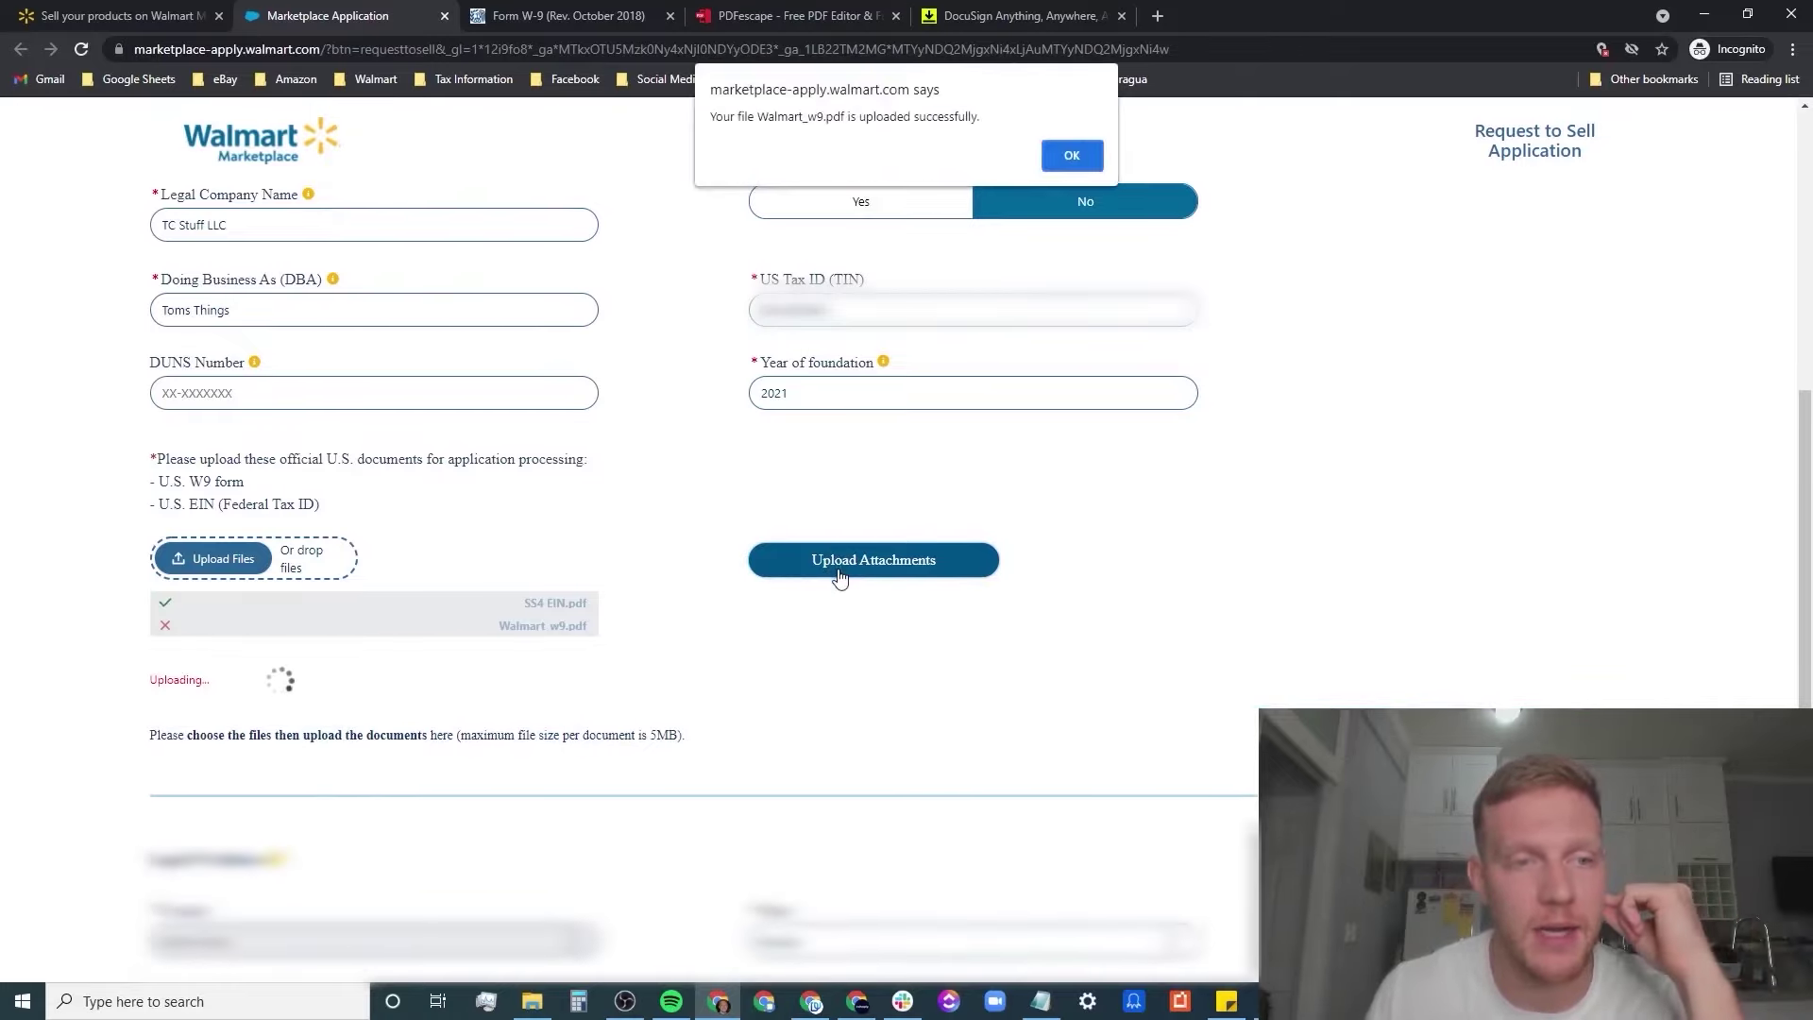
click(1071, 151)
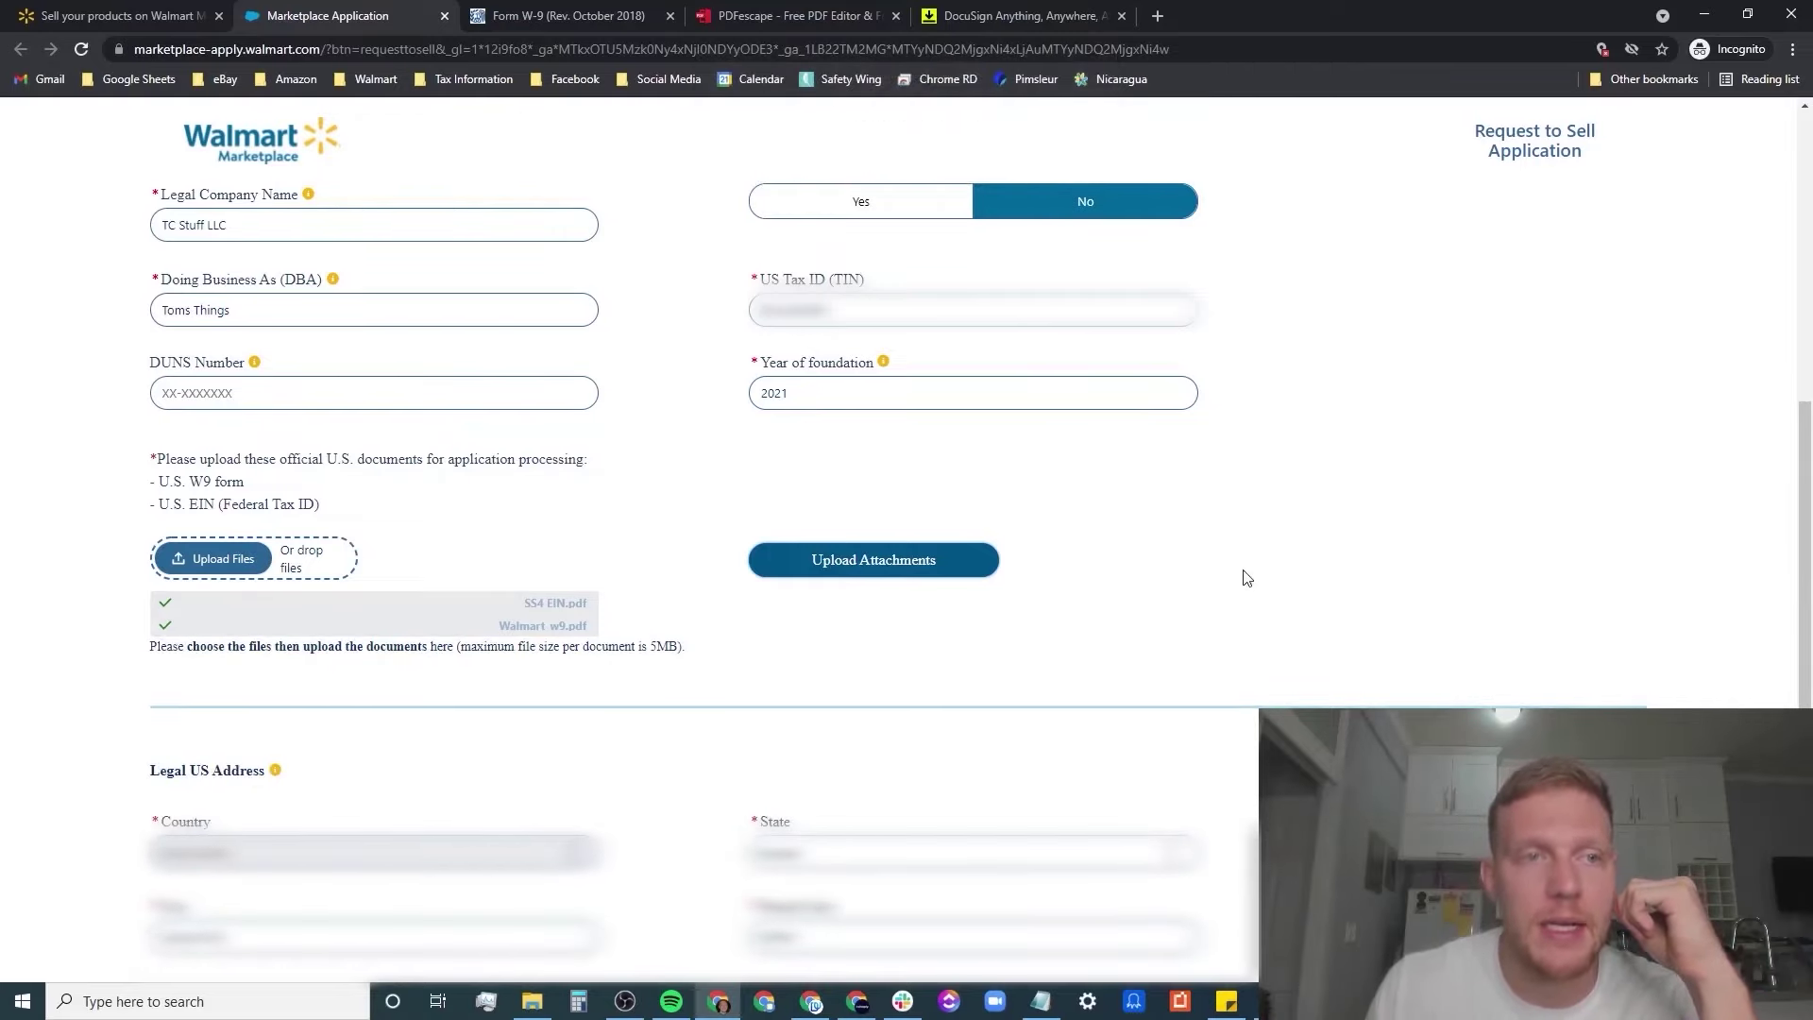
Advance the application to Product & Integration and answer No to transporting goods from another country.
scroll(1063, 441, down, 6)
click(1073, 162)
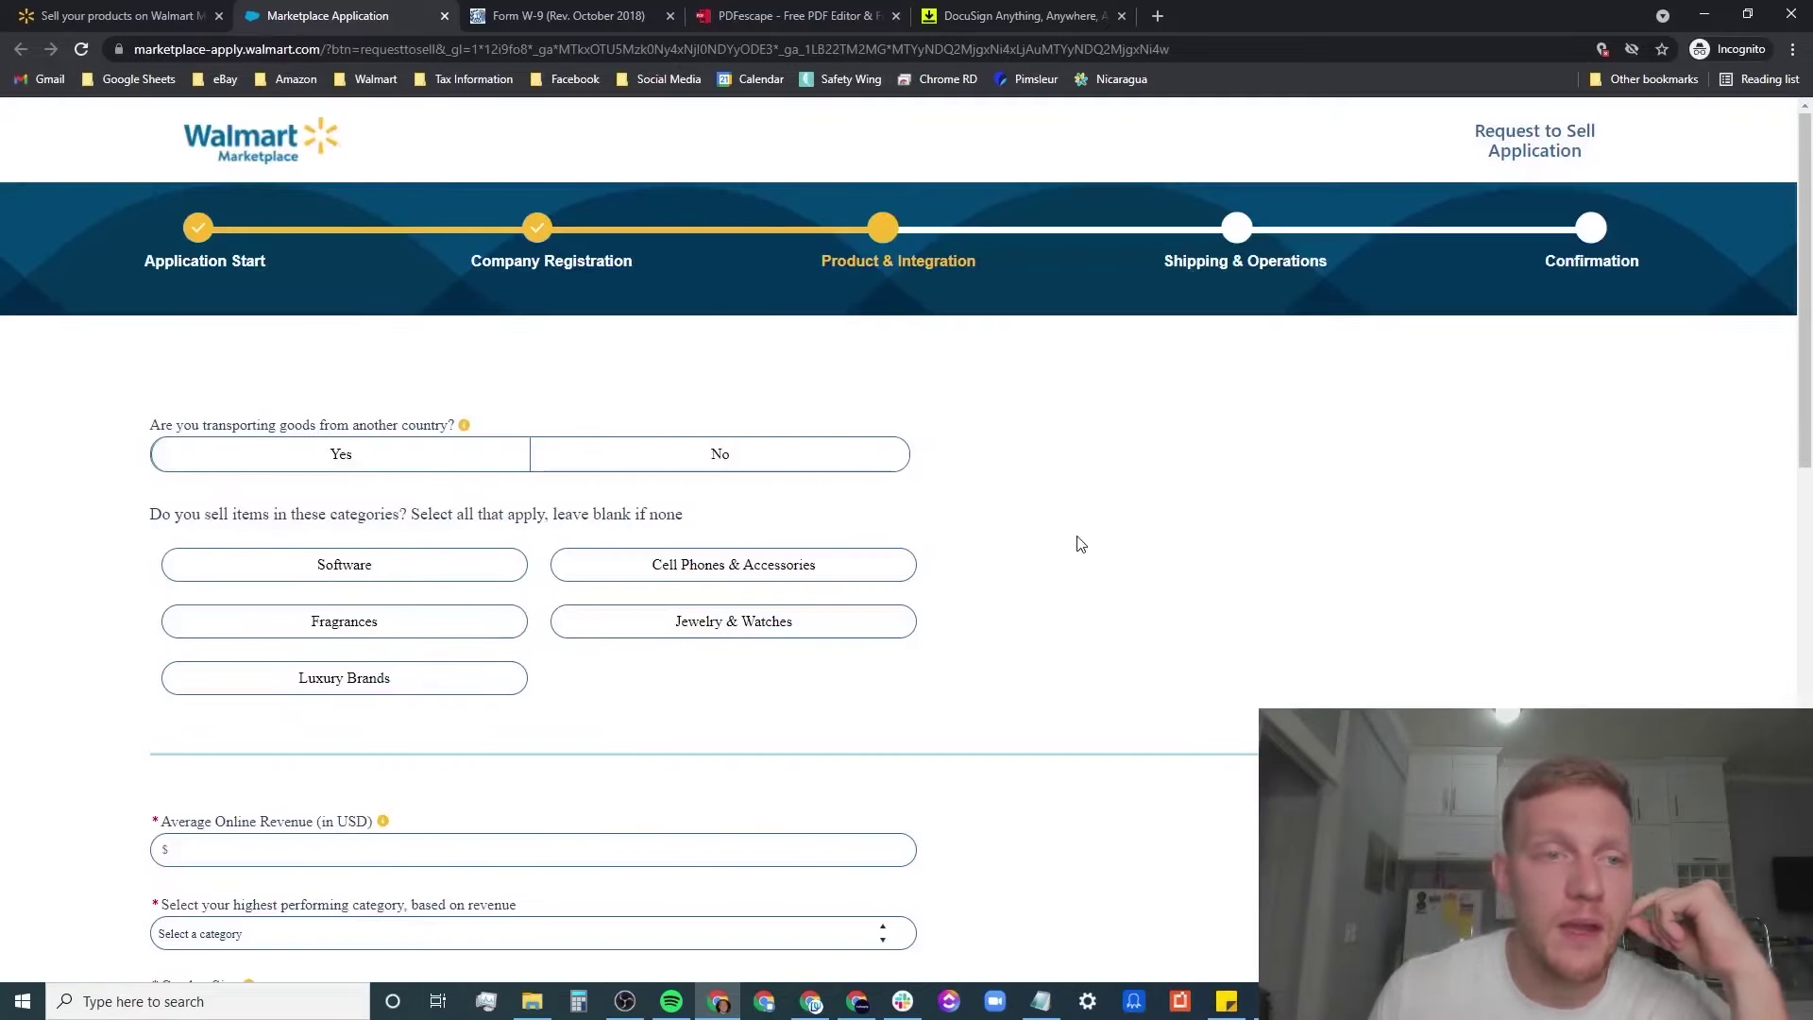
scroll(1073, 534, down, 1)
click(783, 380)
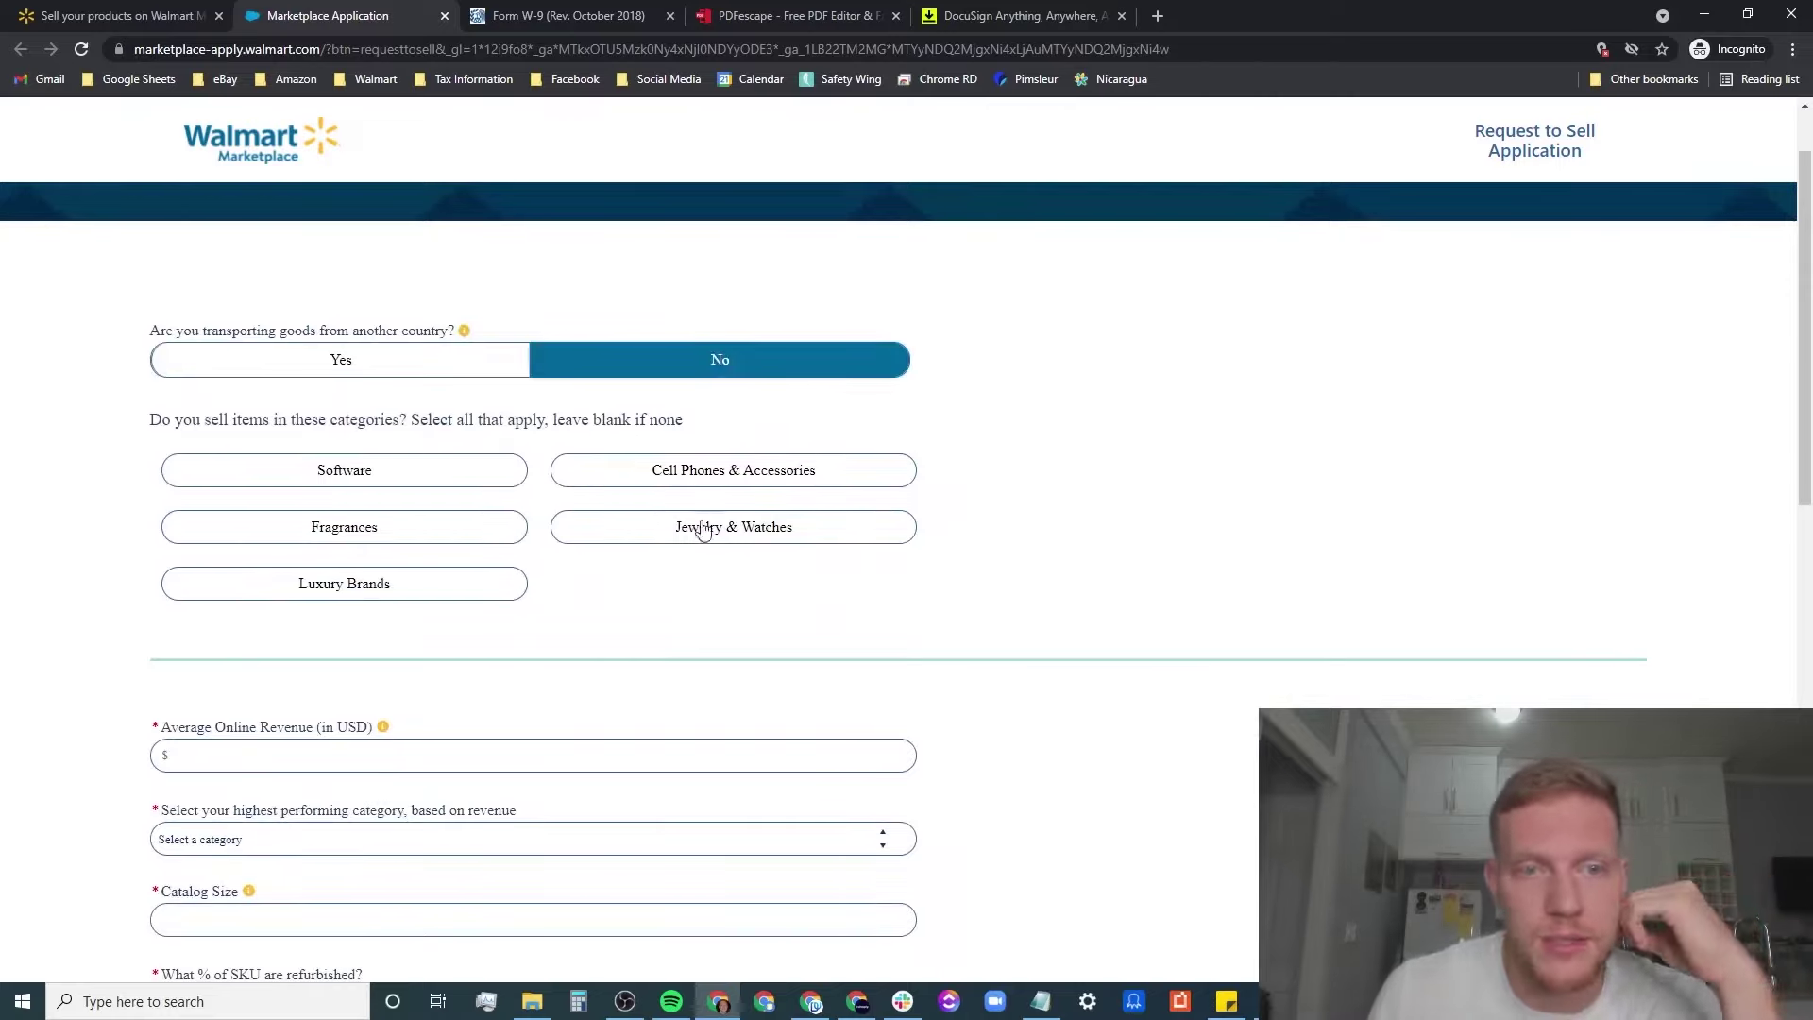
Set the Average Online Revenue to $1,000,000, leaving the special item categories blank.
scroll(1028, 490, down, 2)
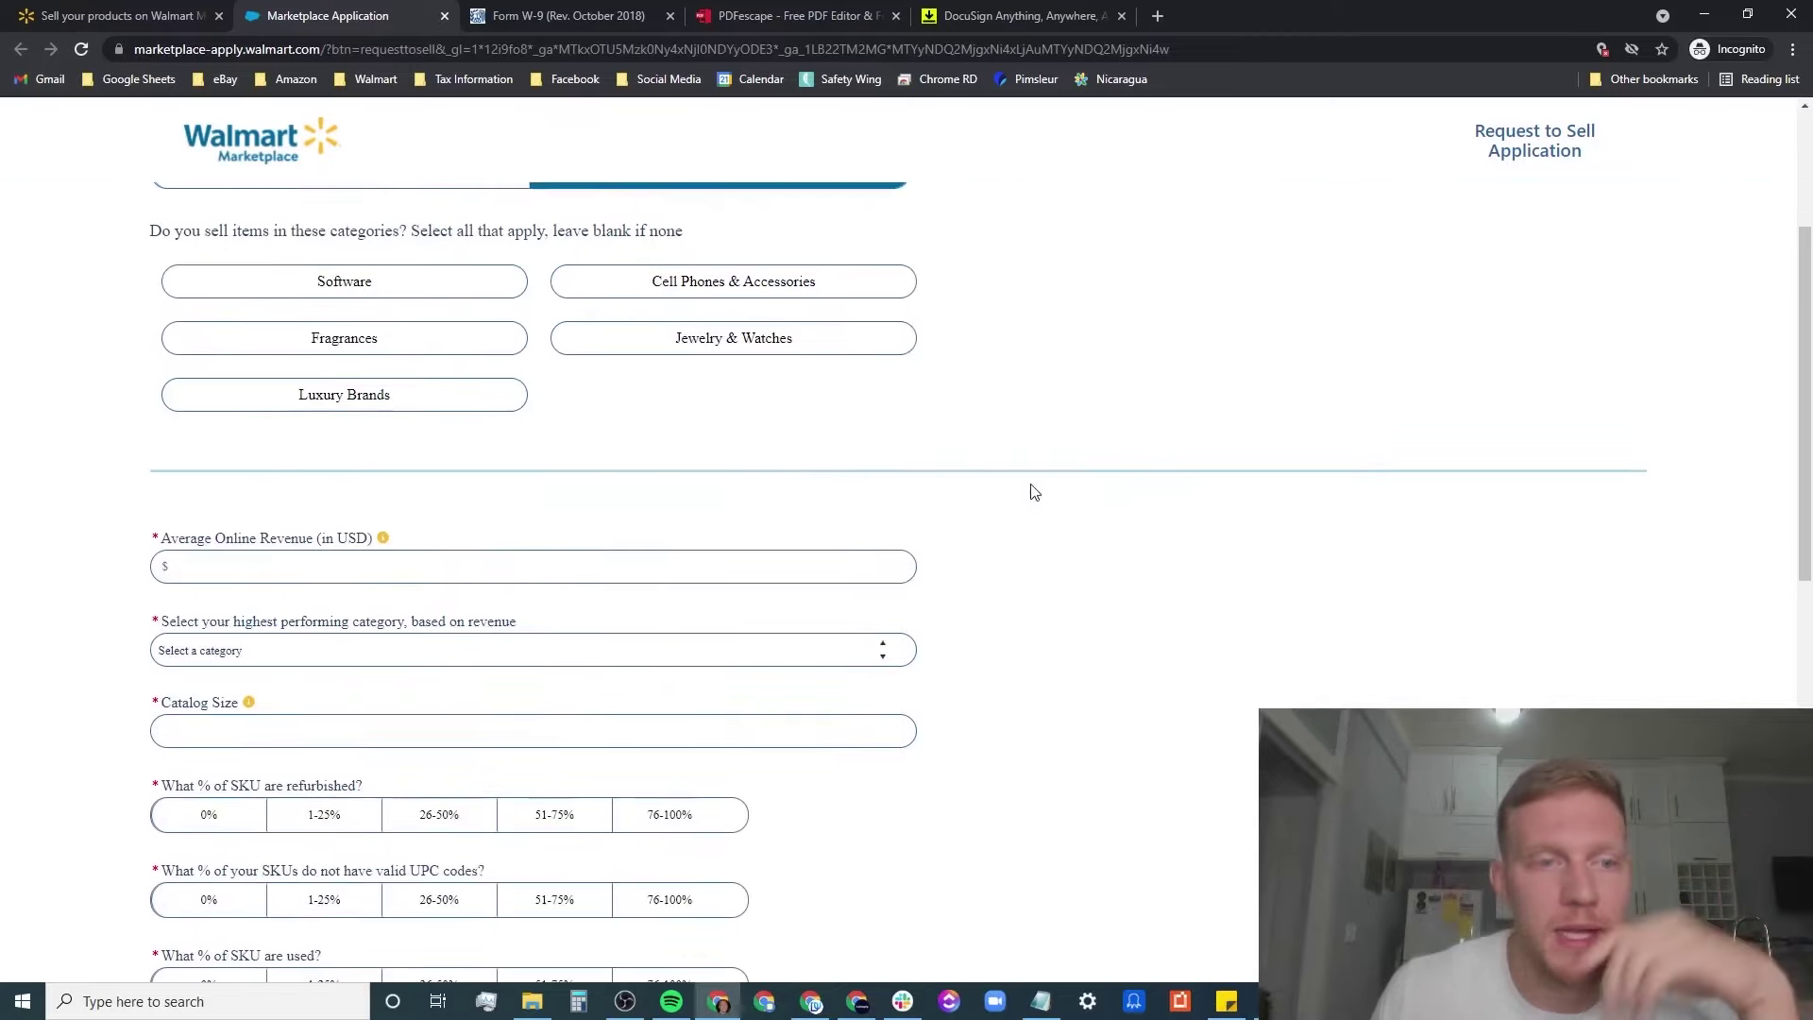
scroll(1016, 486, down, 1)
scroll(985, 486, down, 2)
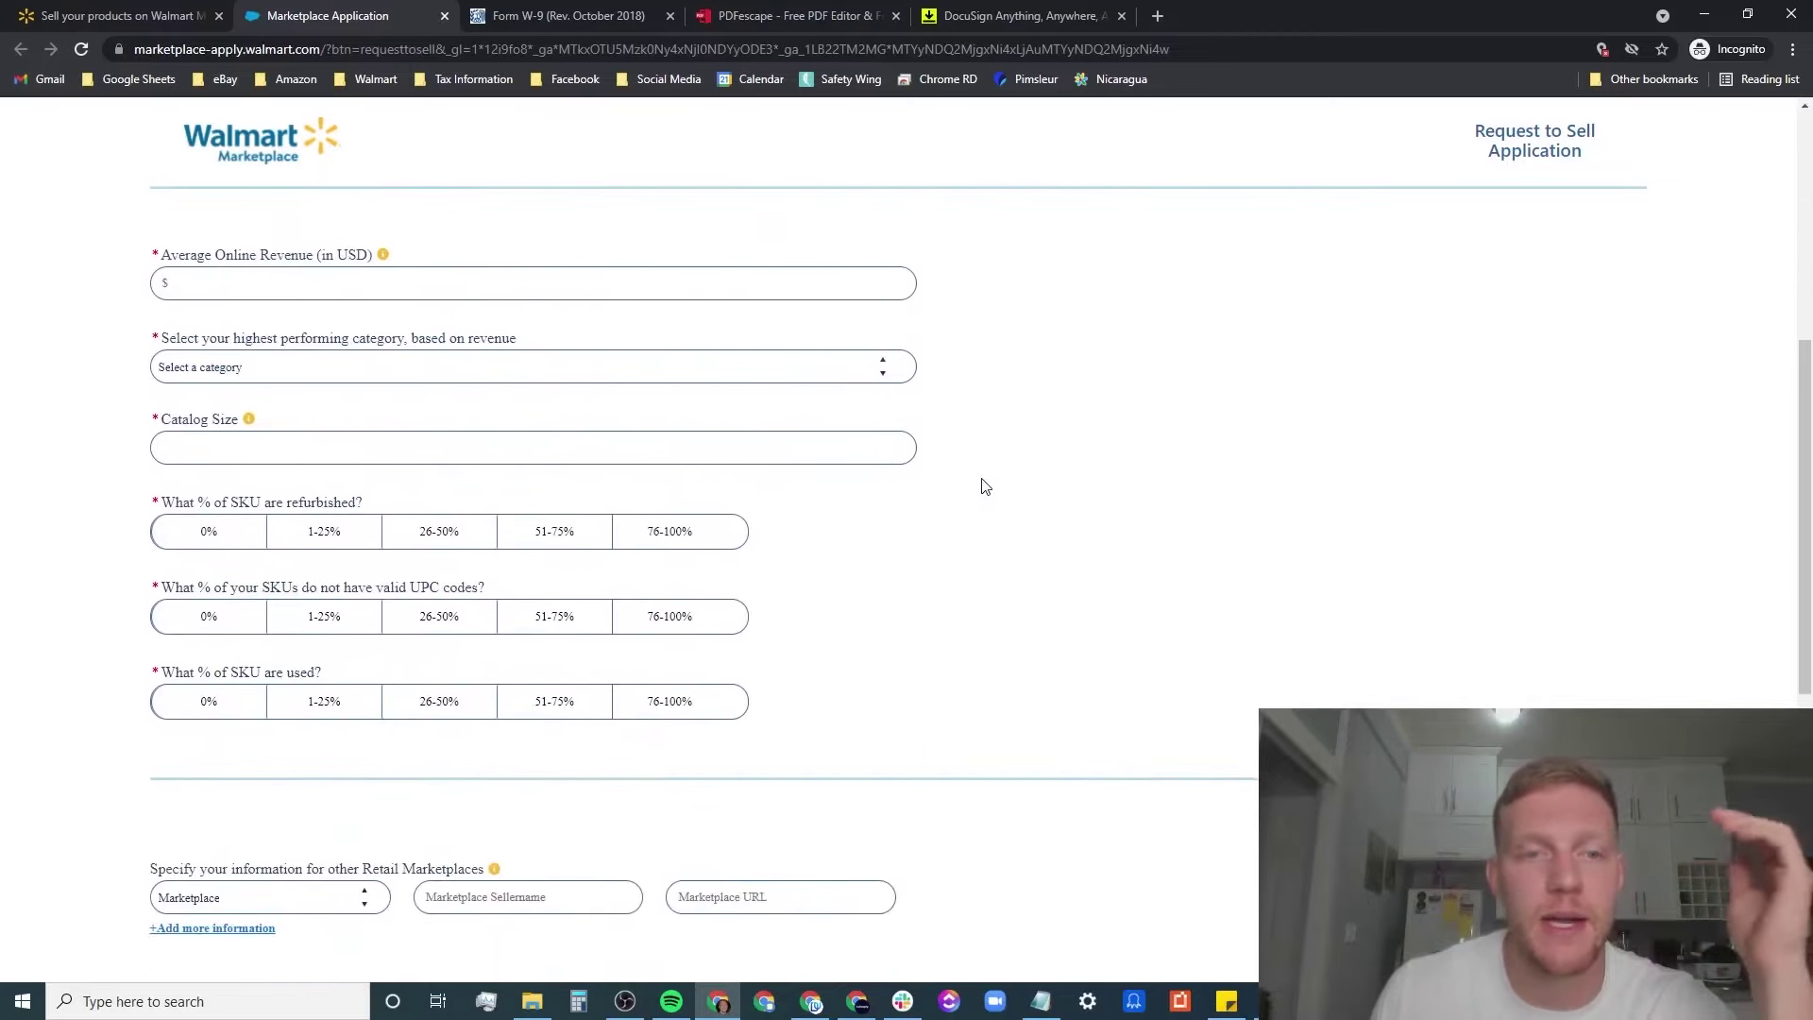
scroll(985, 486, up, 1)
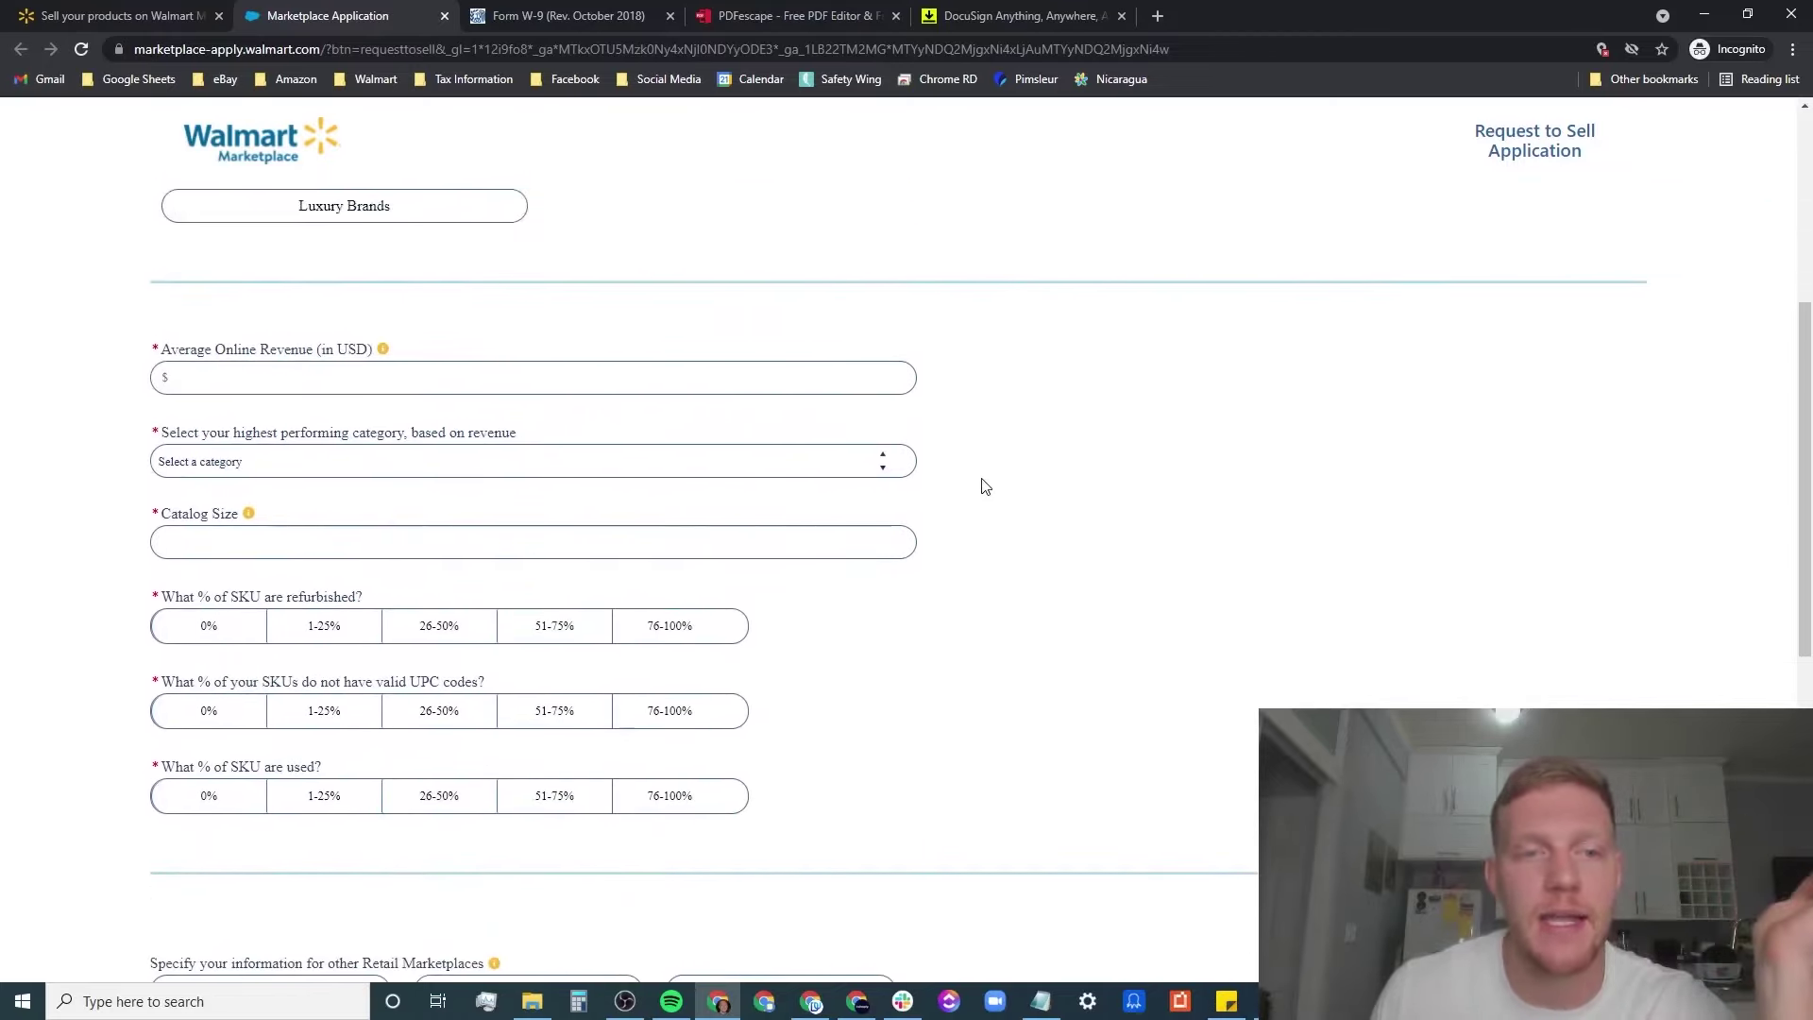
click(780, 374)
text(1,000)
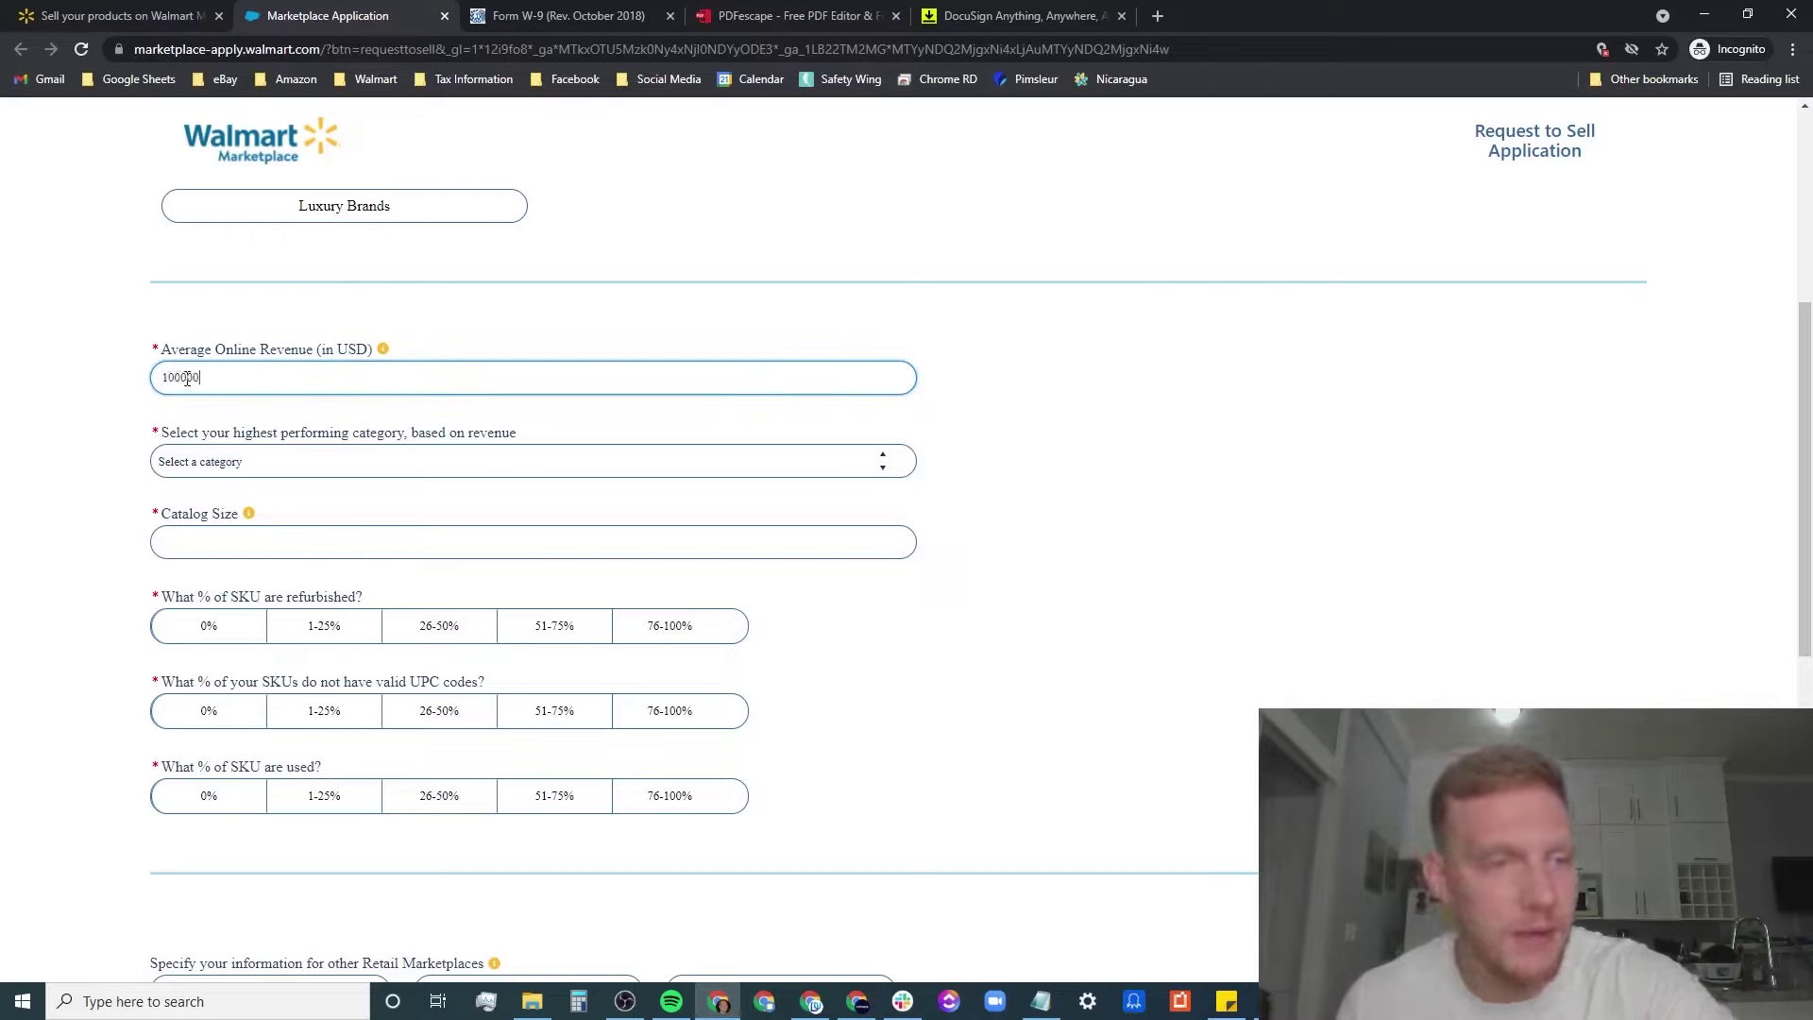
text(,000)
click(149, 389)
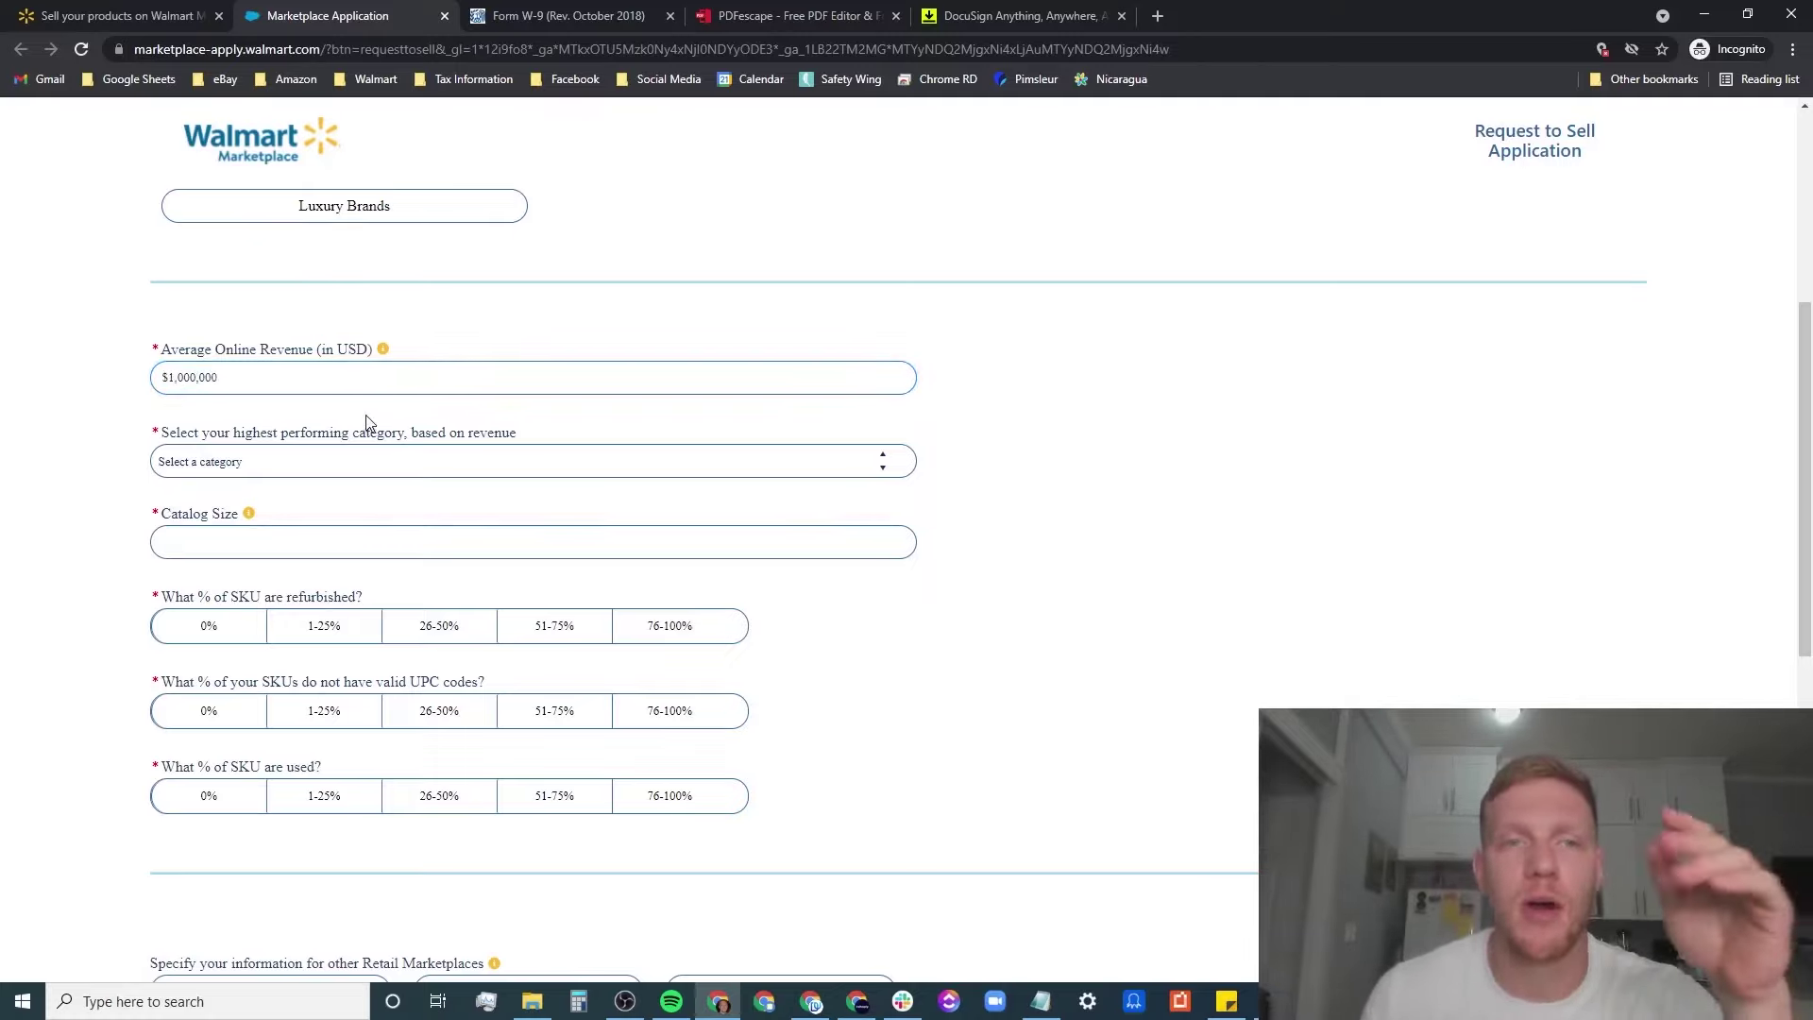
mouse_move(384, 355)
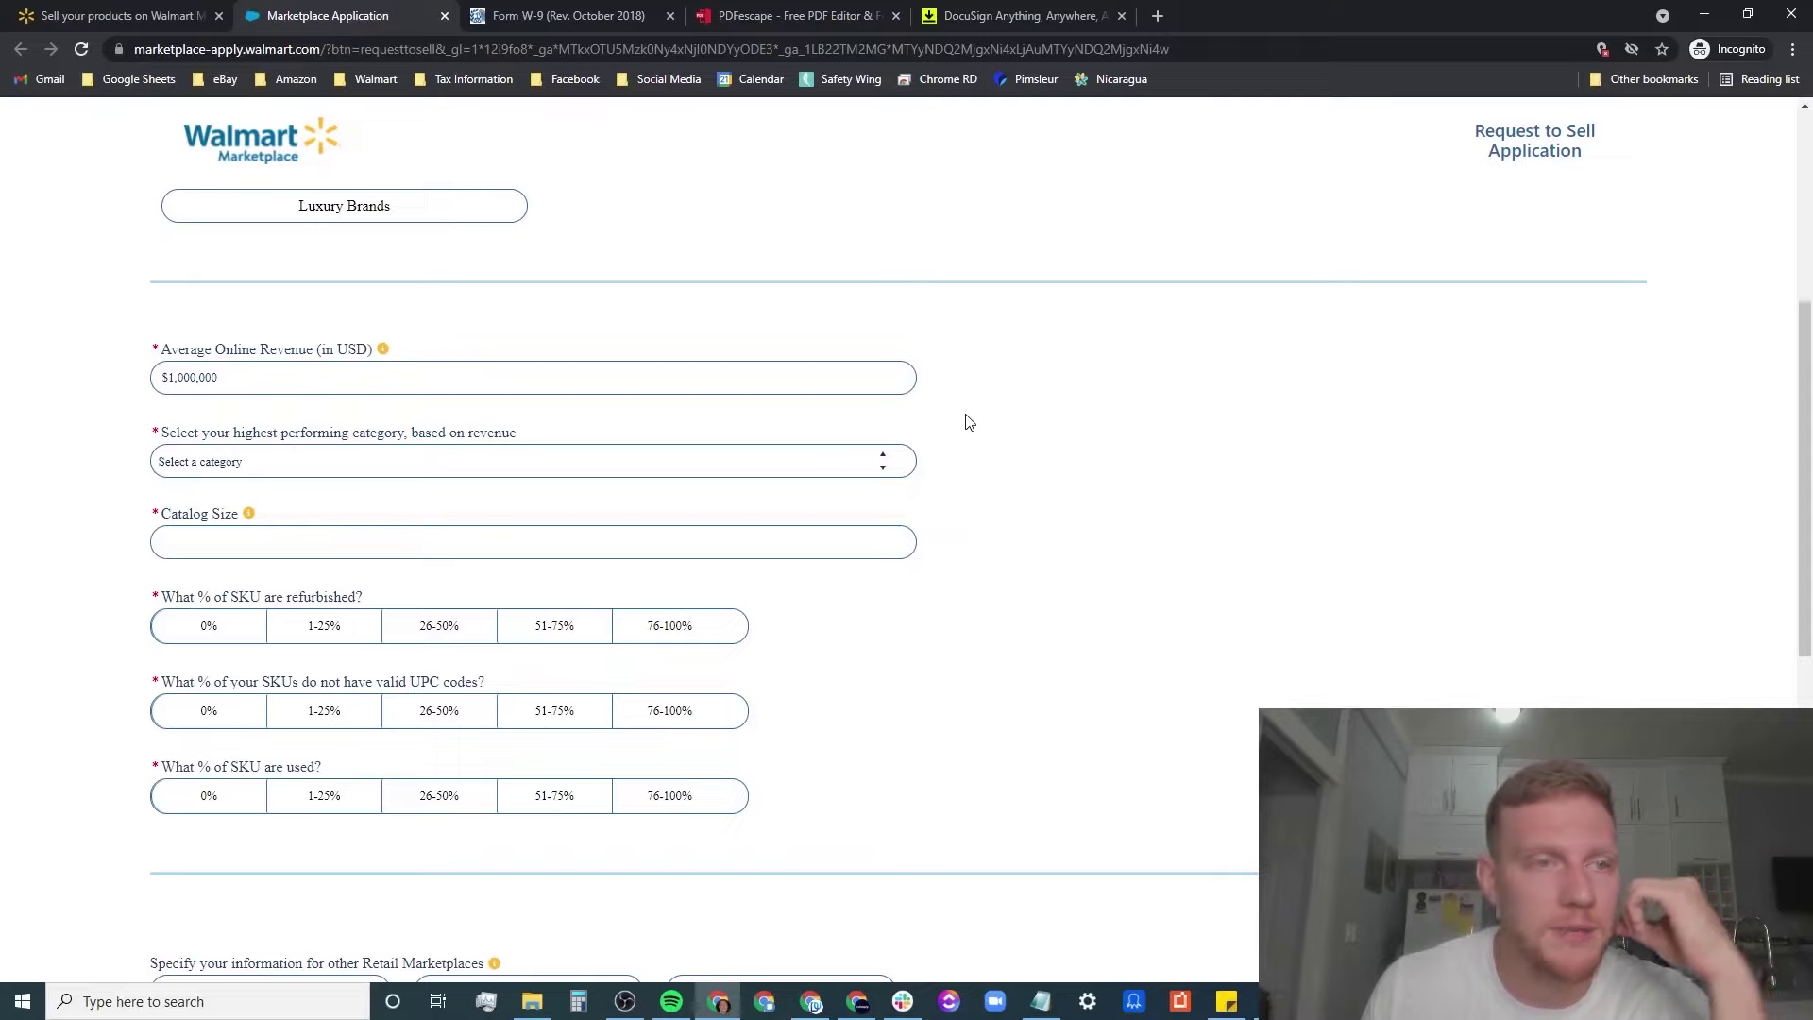
Set the highest performing category to OPTICAL and the Catalog Size to 20,000.
click(342, 469)
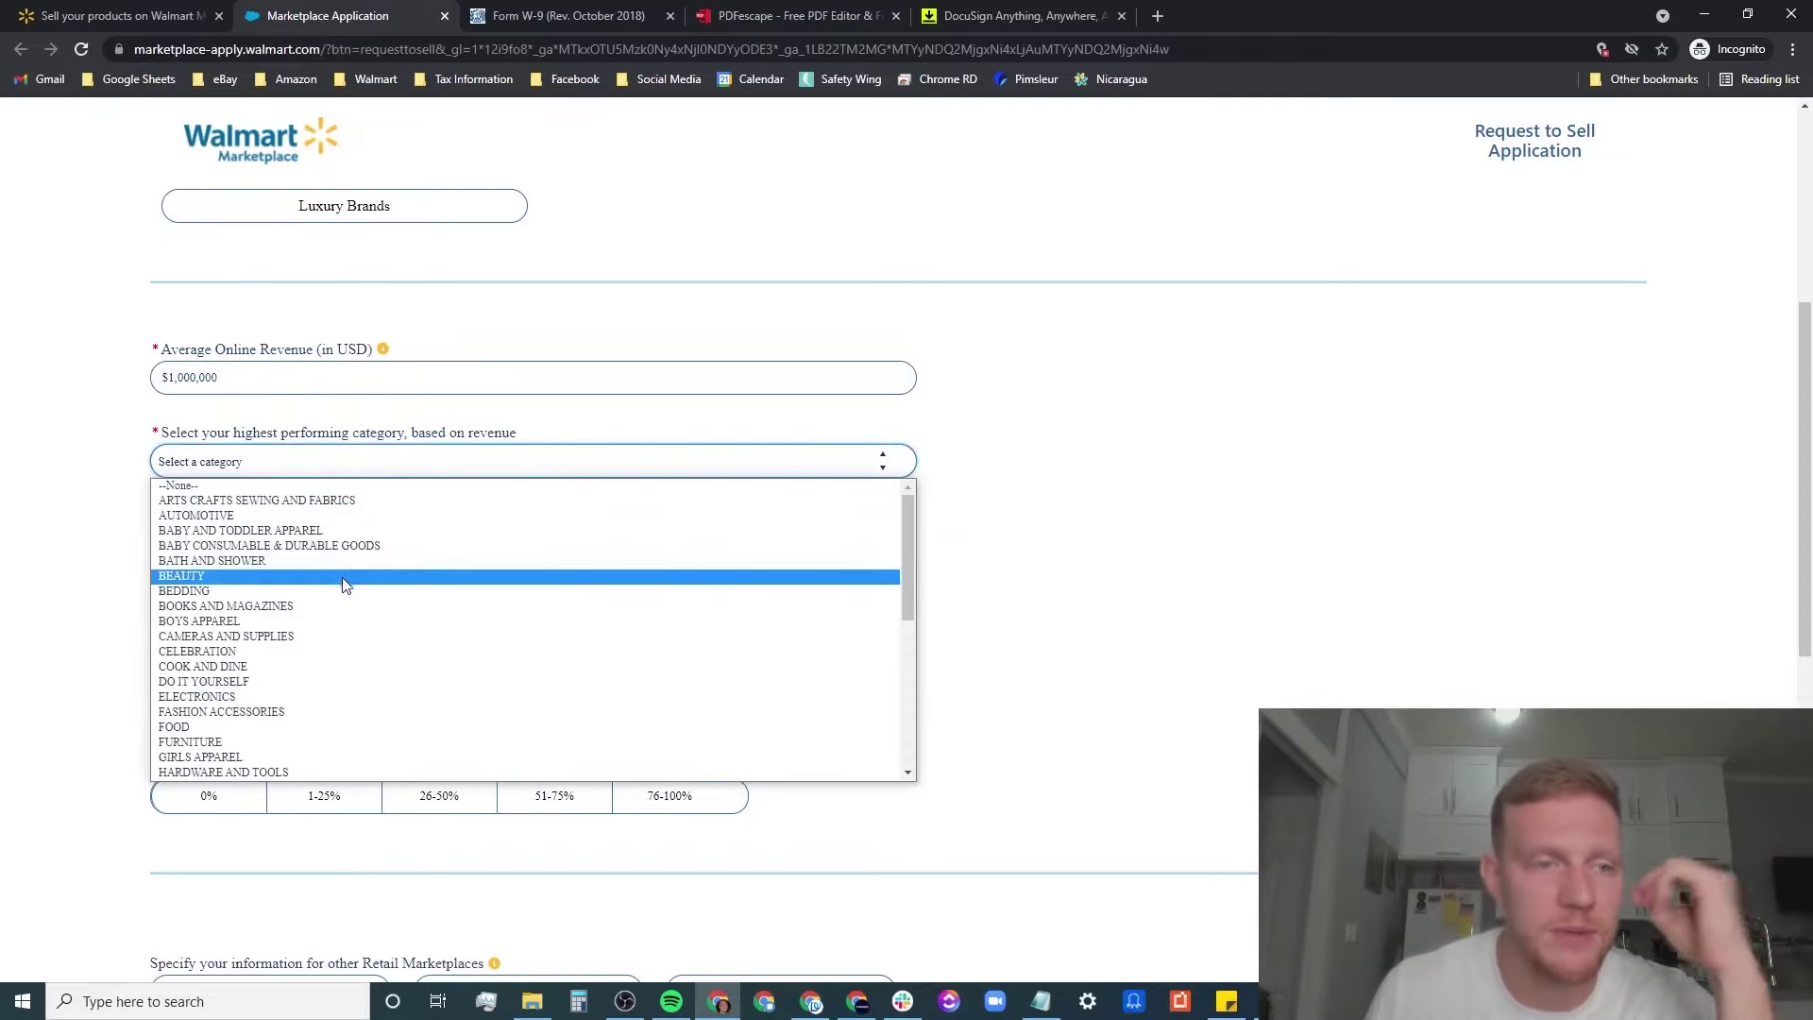
scroll(311, 643, down, 2)
scroll(271, 699, down, 3)
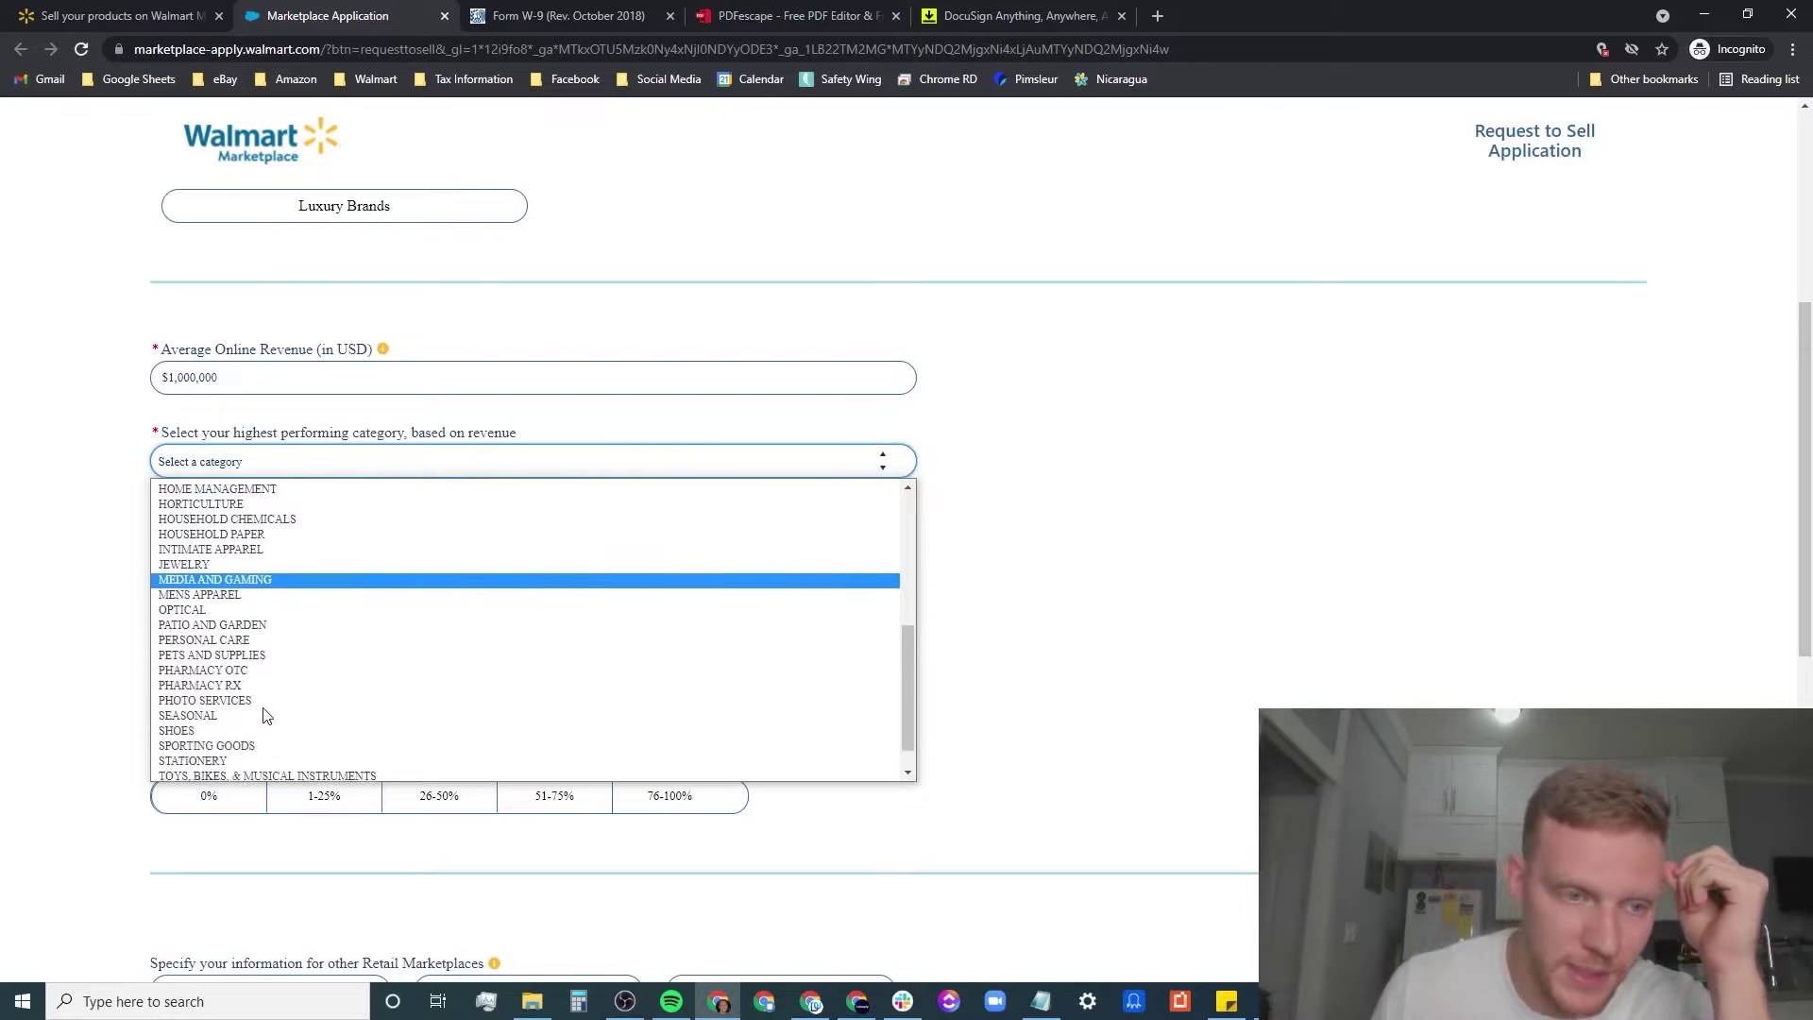
click(269, 601)
scroll(57, 482, down, 1)
click(218, 447)
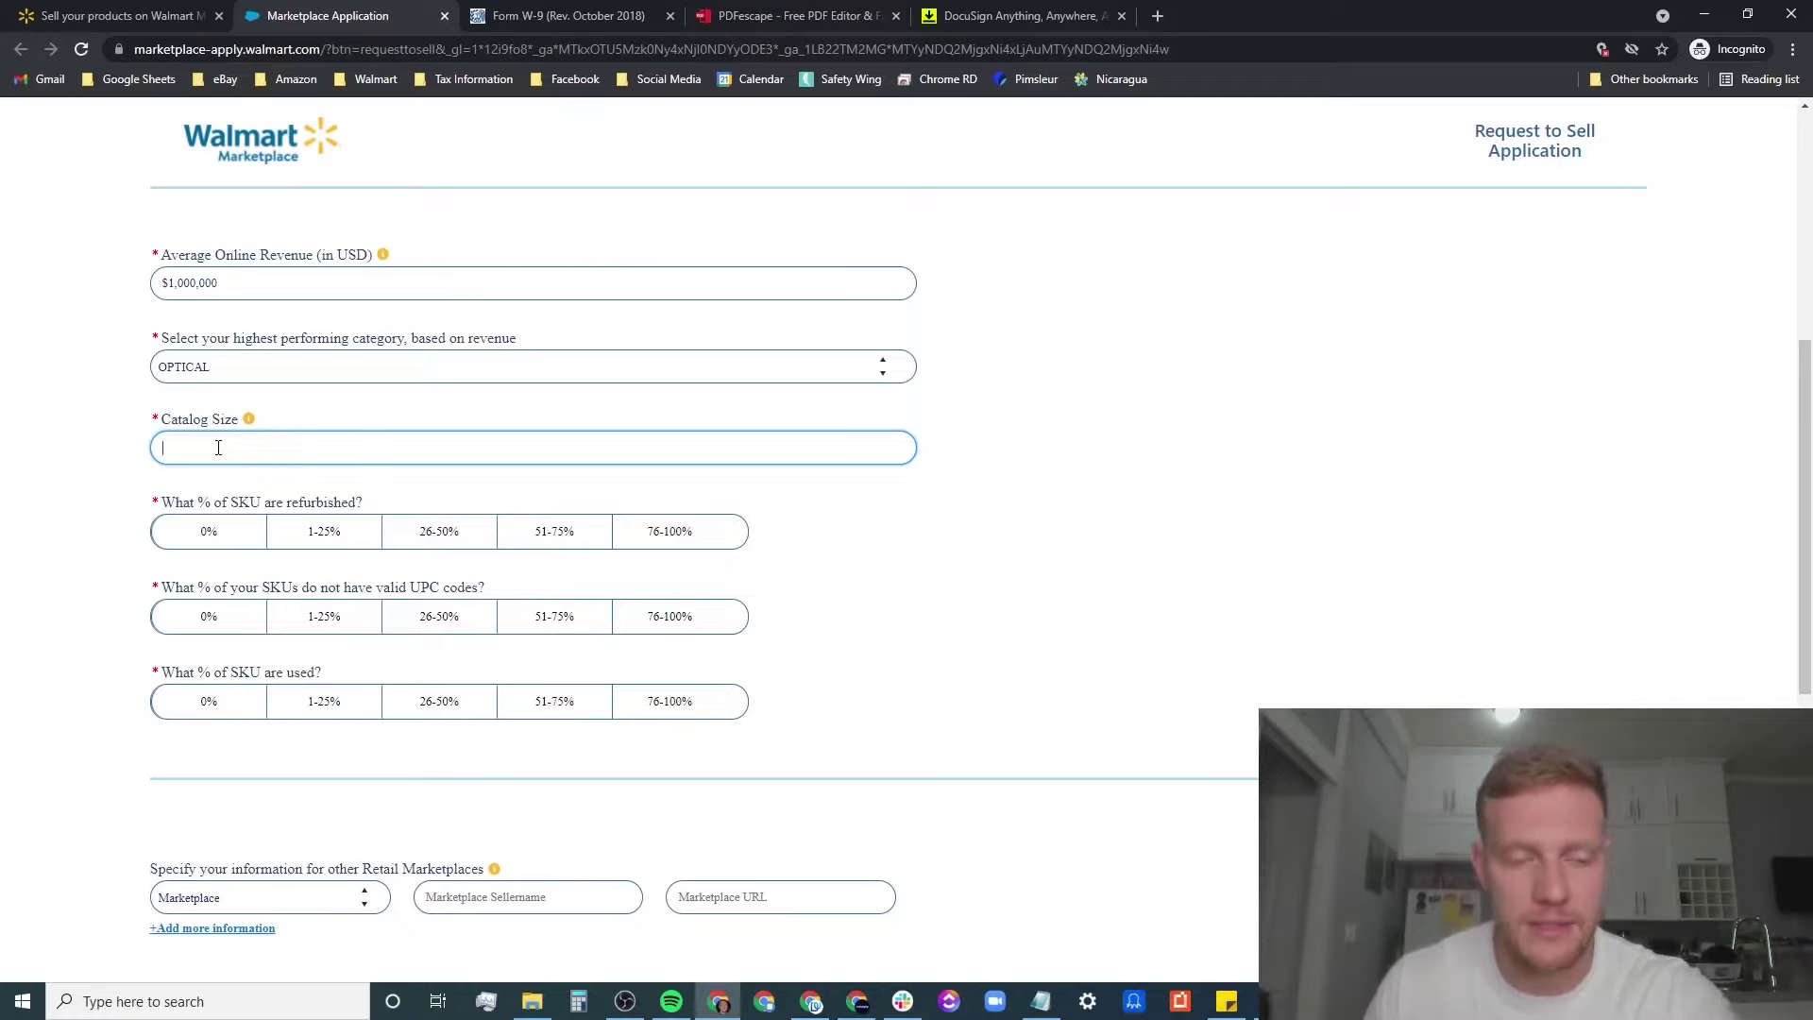
text(20000)
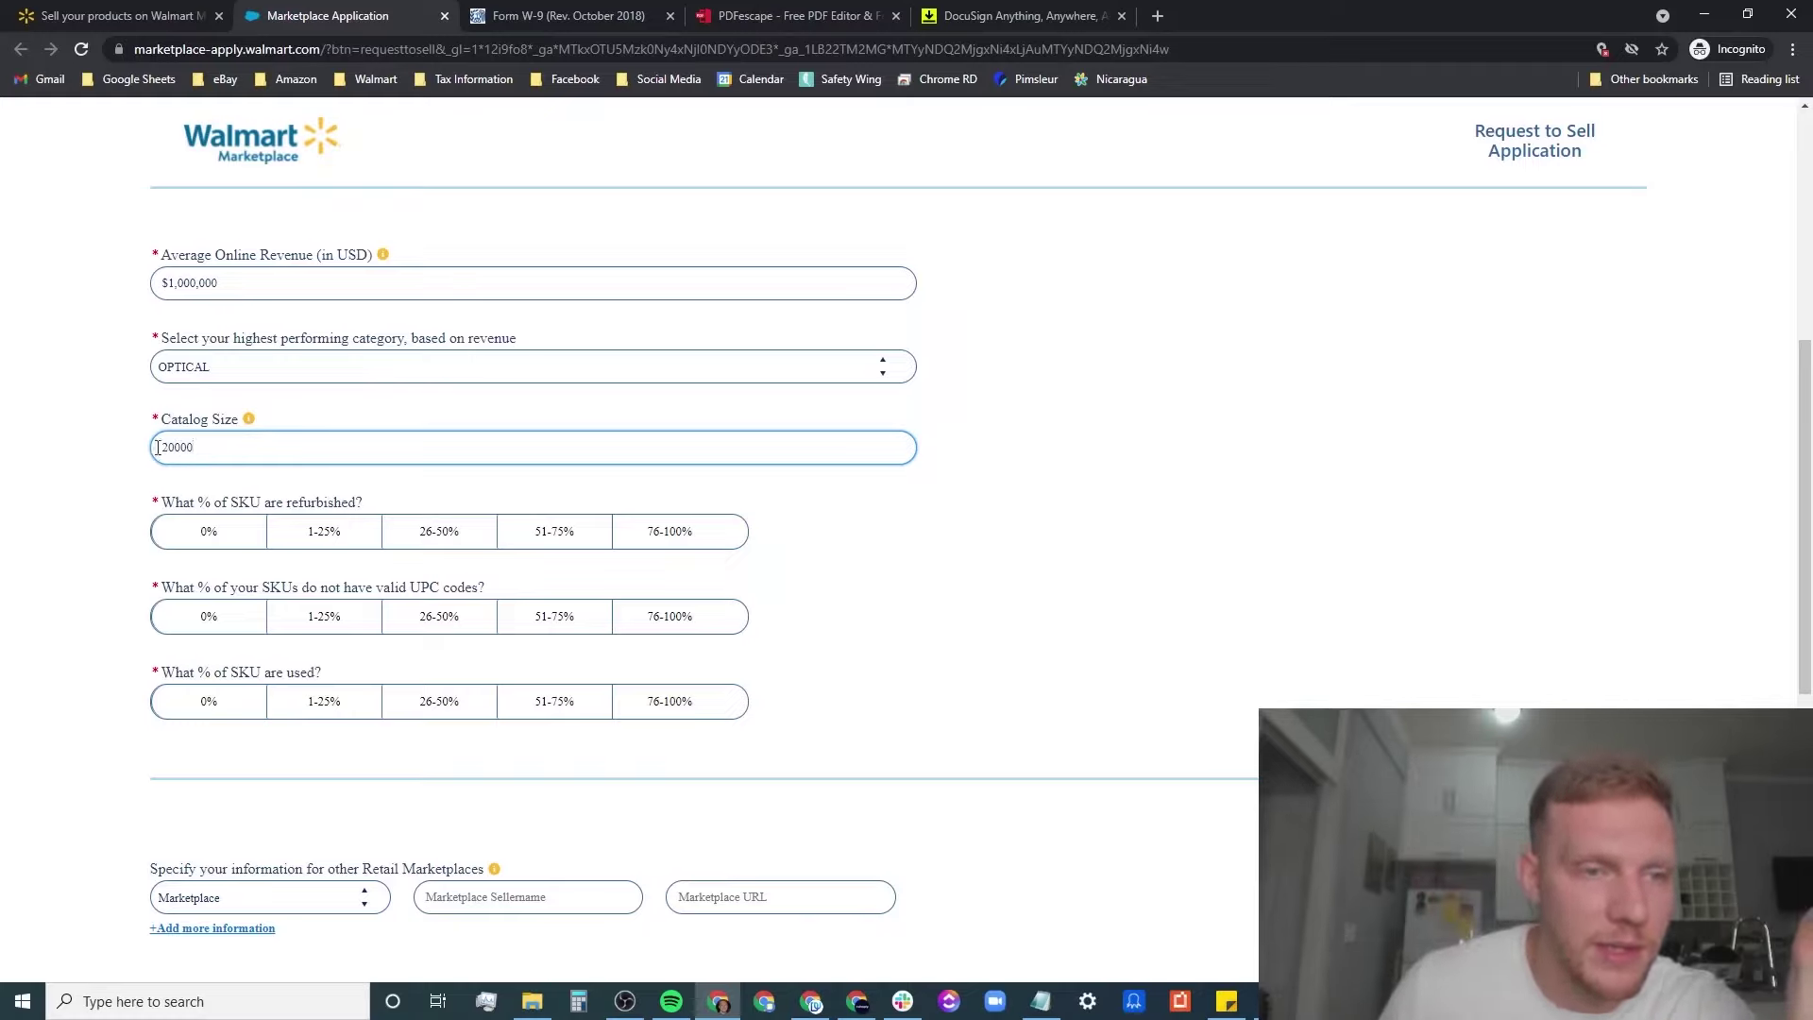
click(1065, 479)
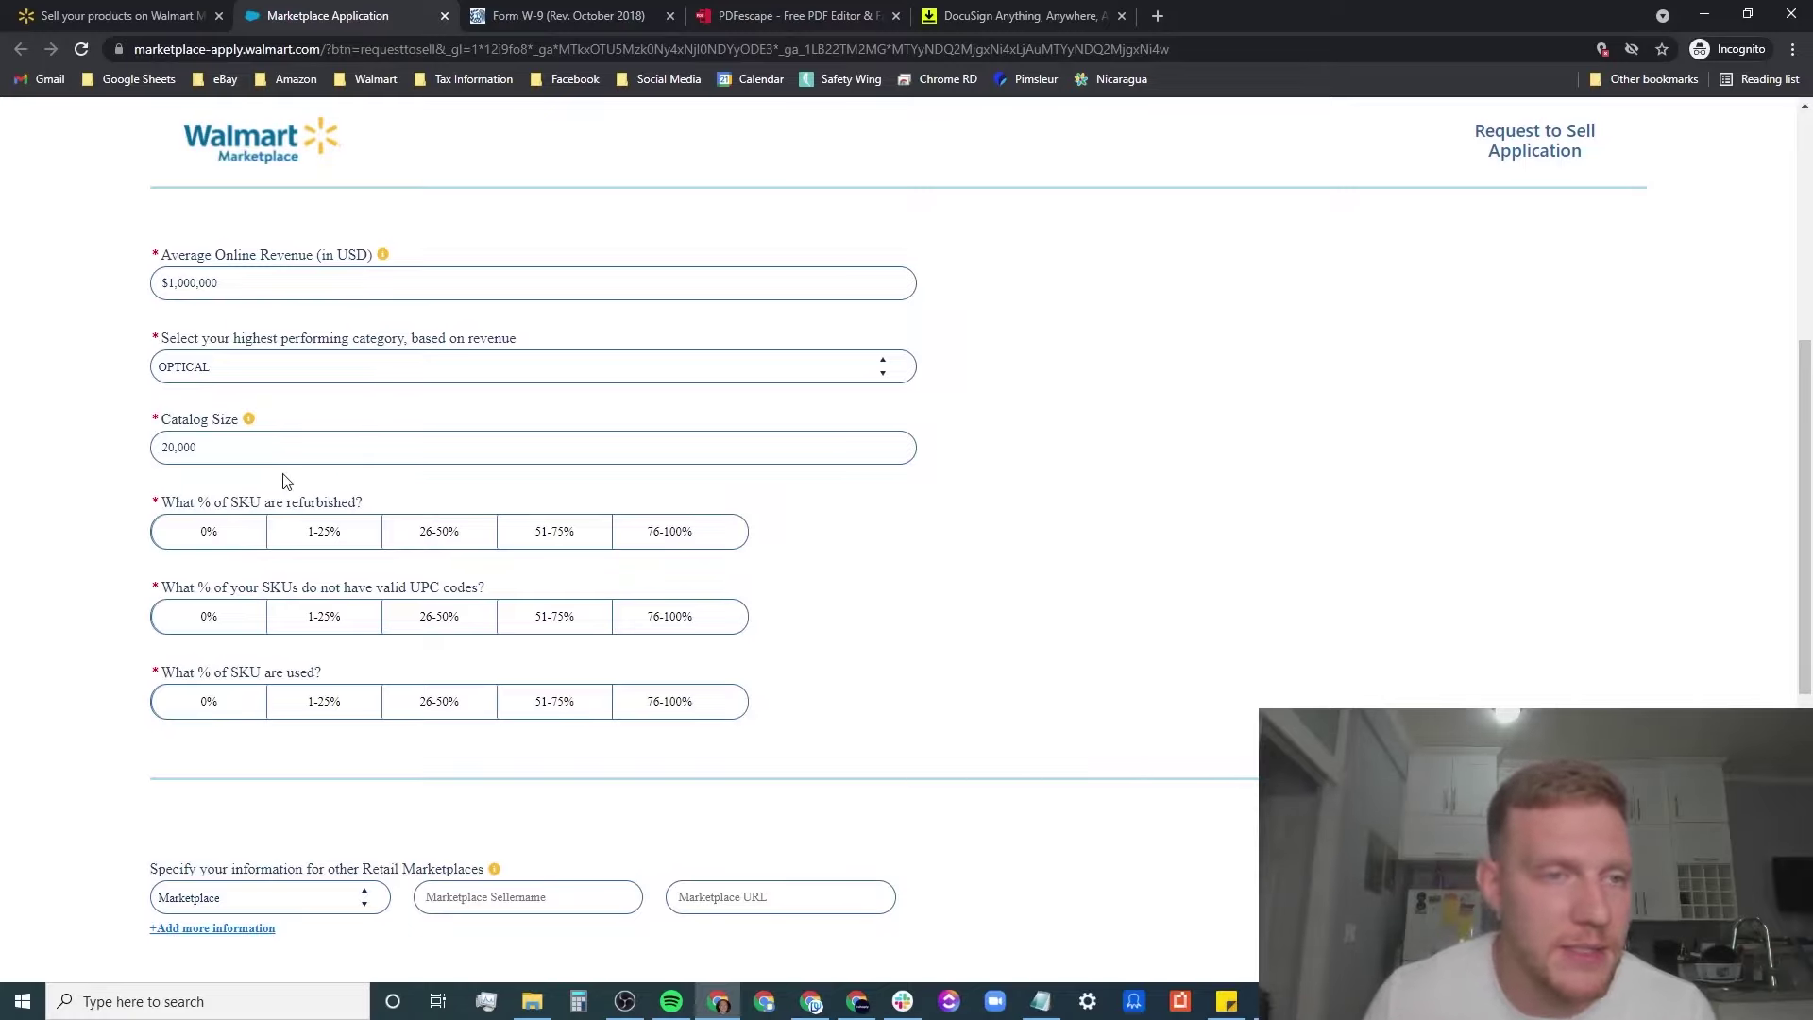
Answer 0% for the refurbished SKUs, the SKUs without valid UPC codes and the used SKUs.
click(199, 551)
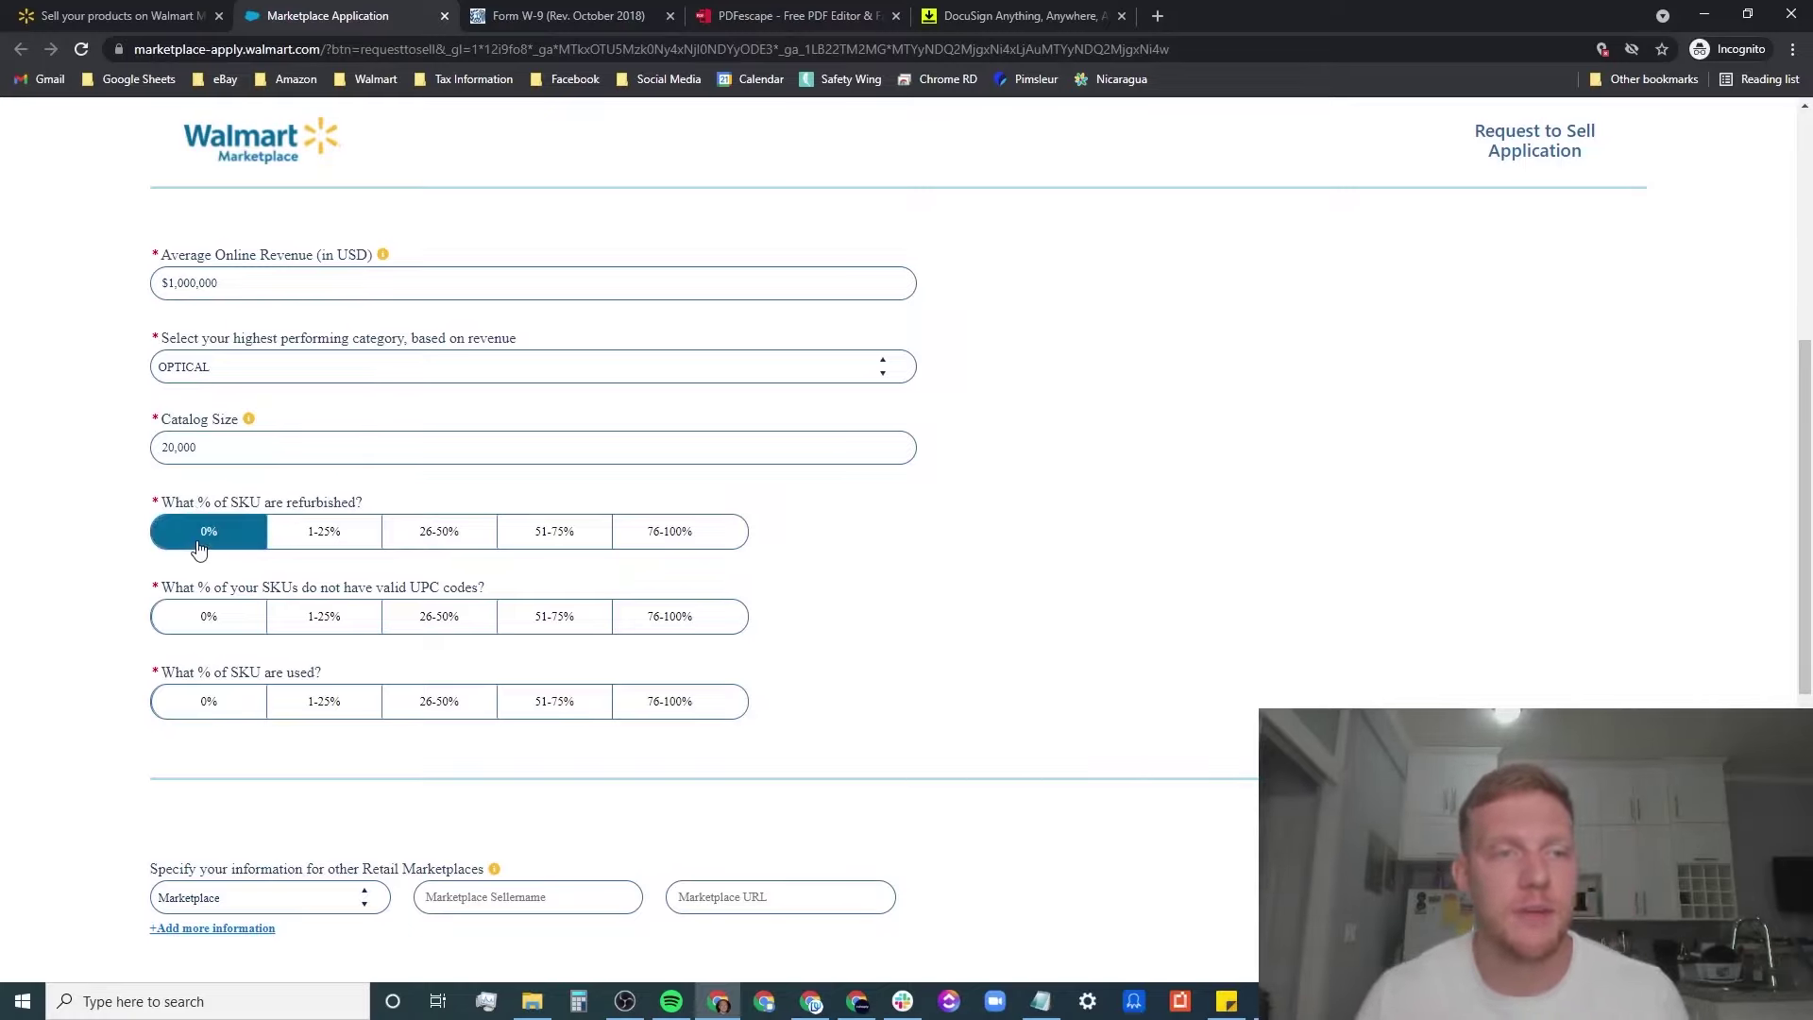
click(213, 623)
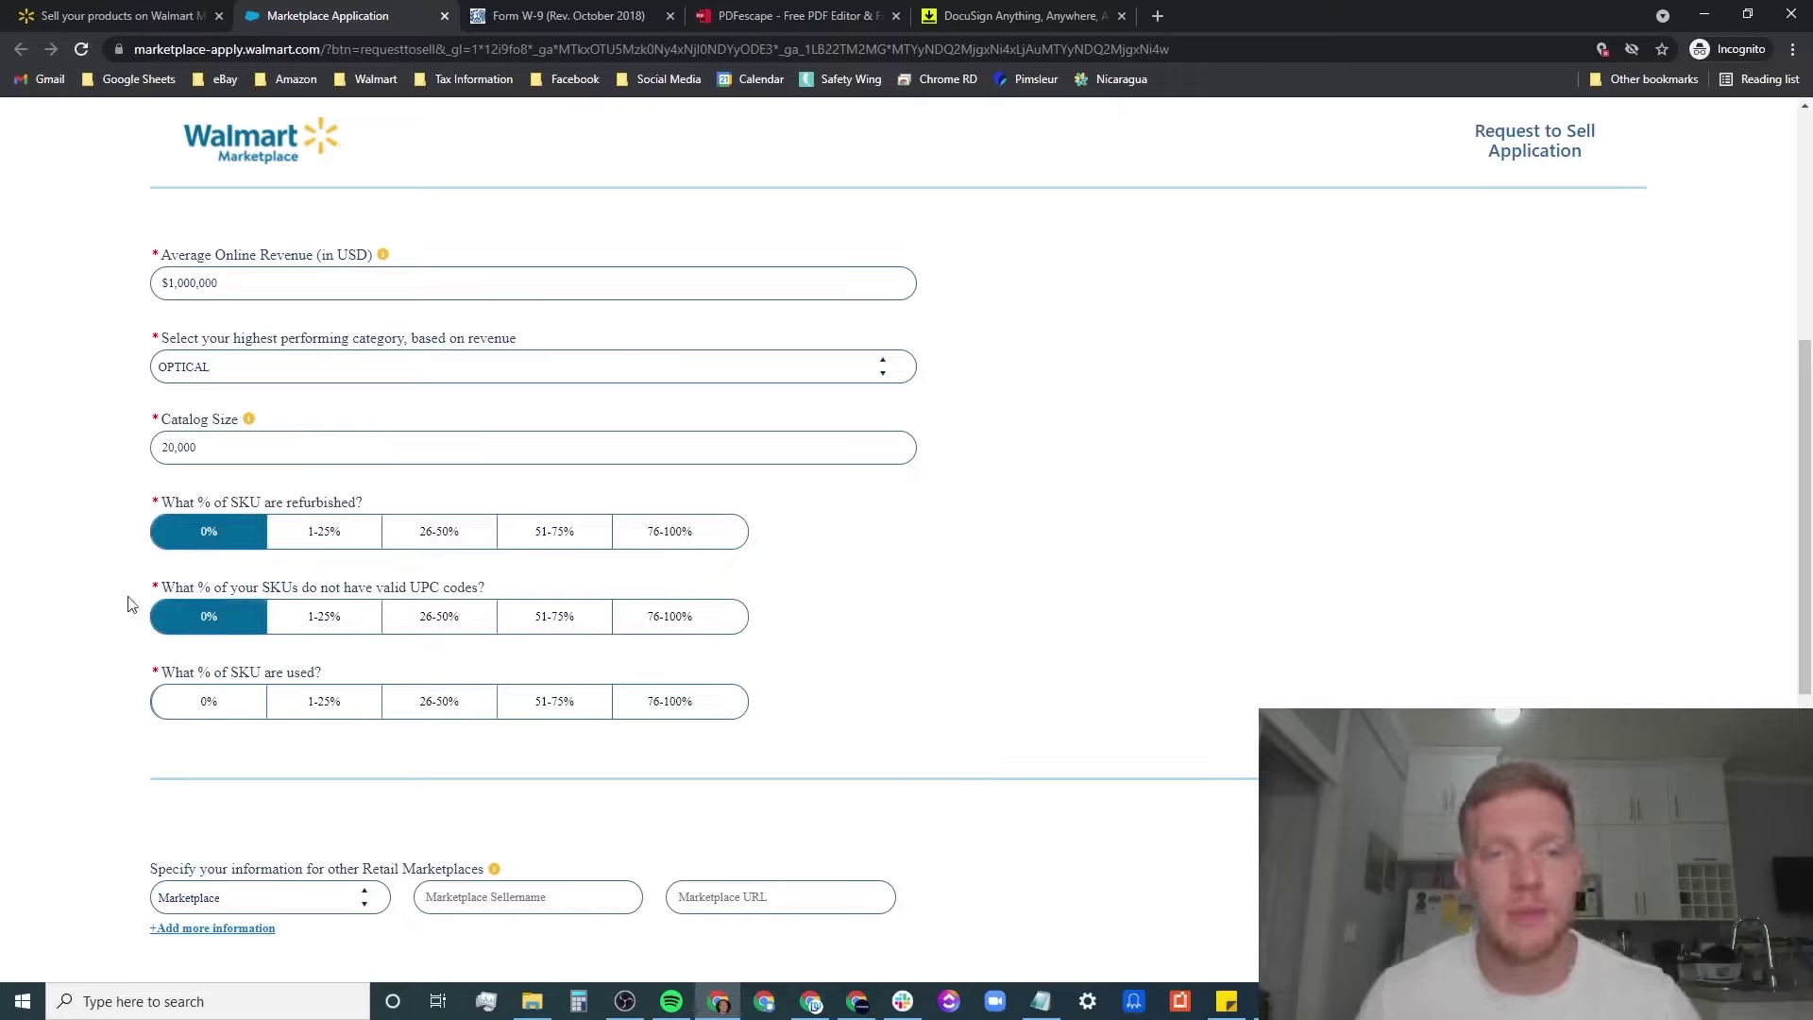
click(209, 703)
Set the other retail marketplace to Others, leaving its seller name and URL blank.
scroll(45, 671, down, 2)
scroll(57, 674, down, 1)
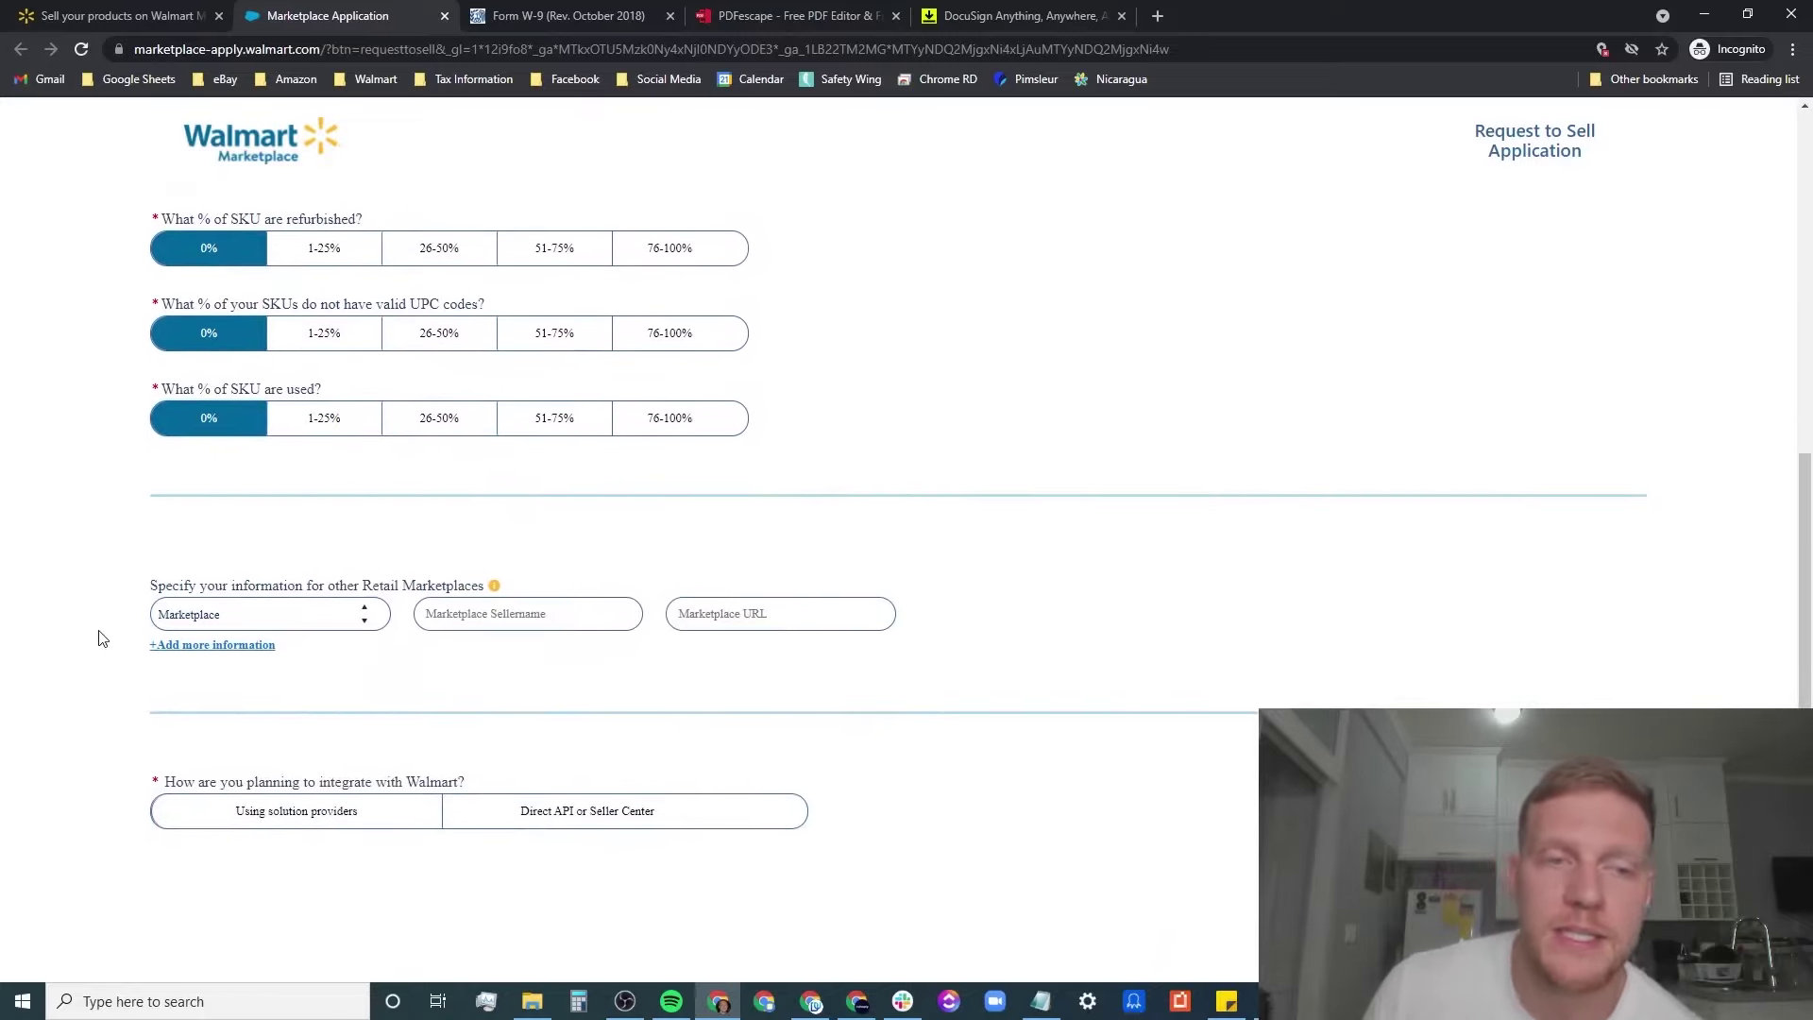
click(305, 622)
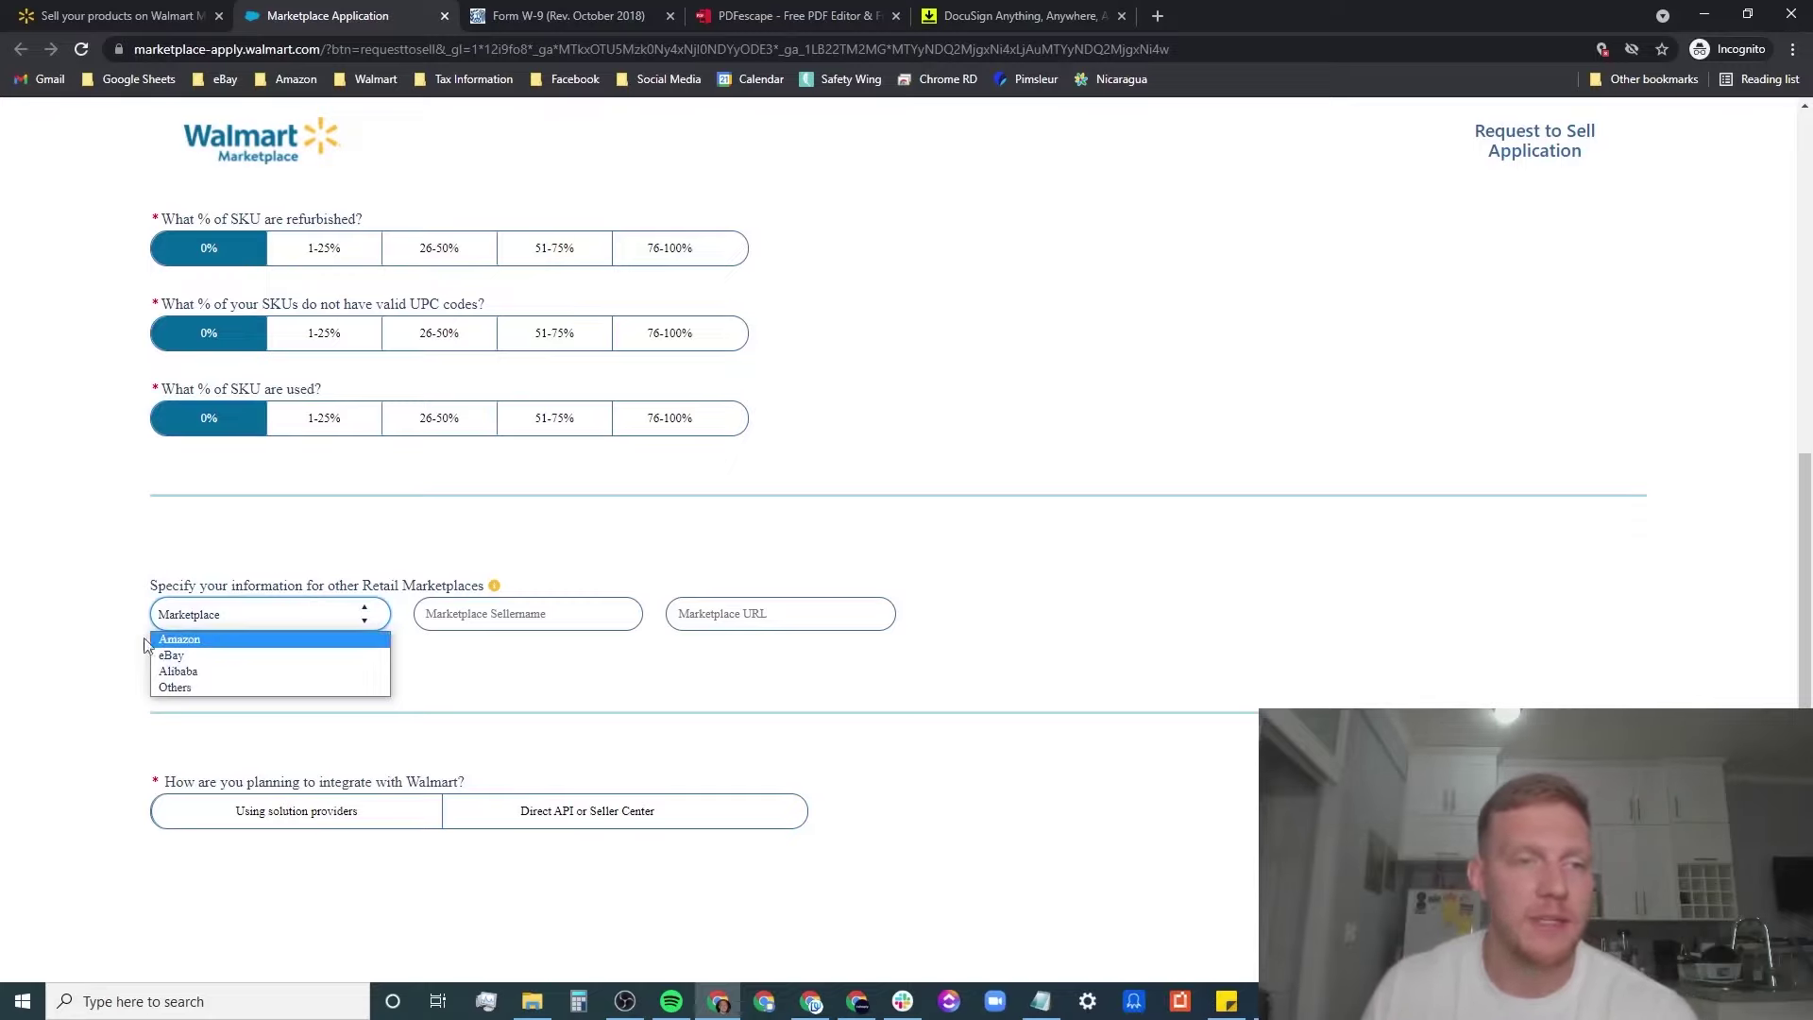
click(66, 642)
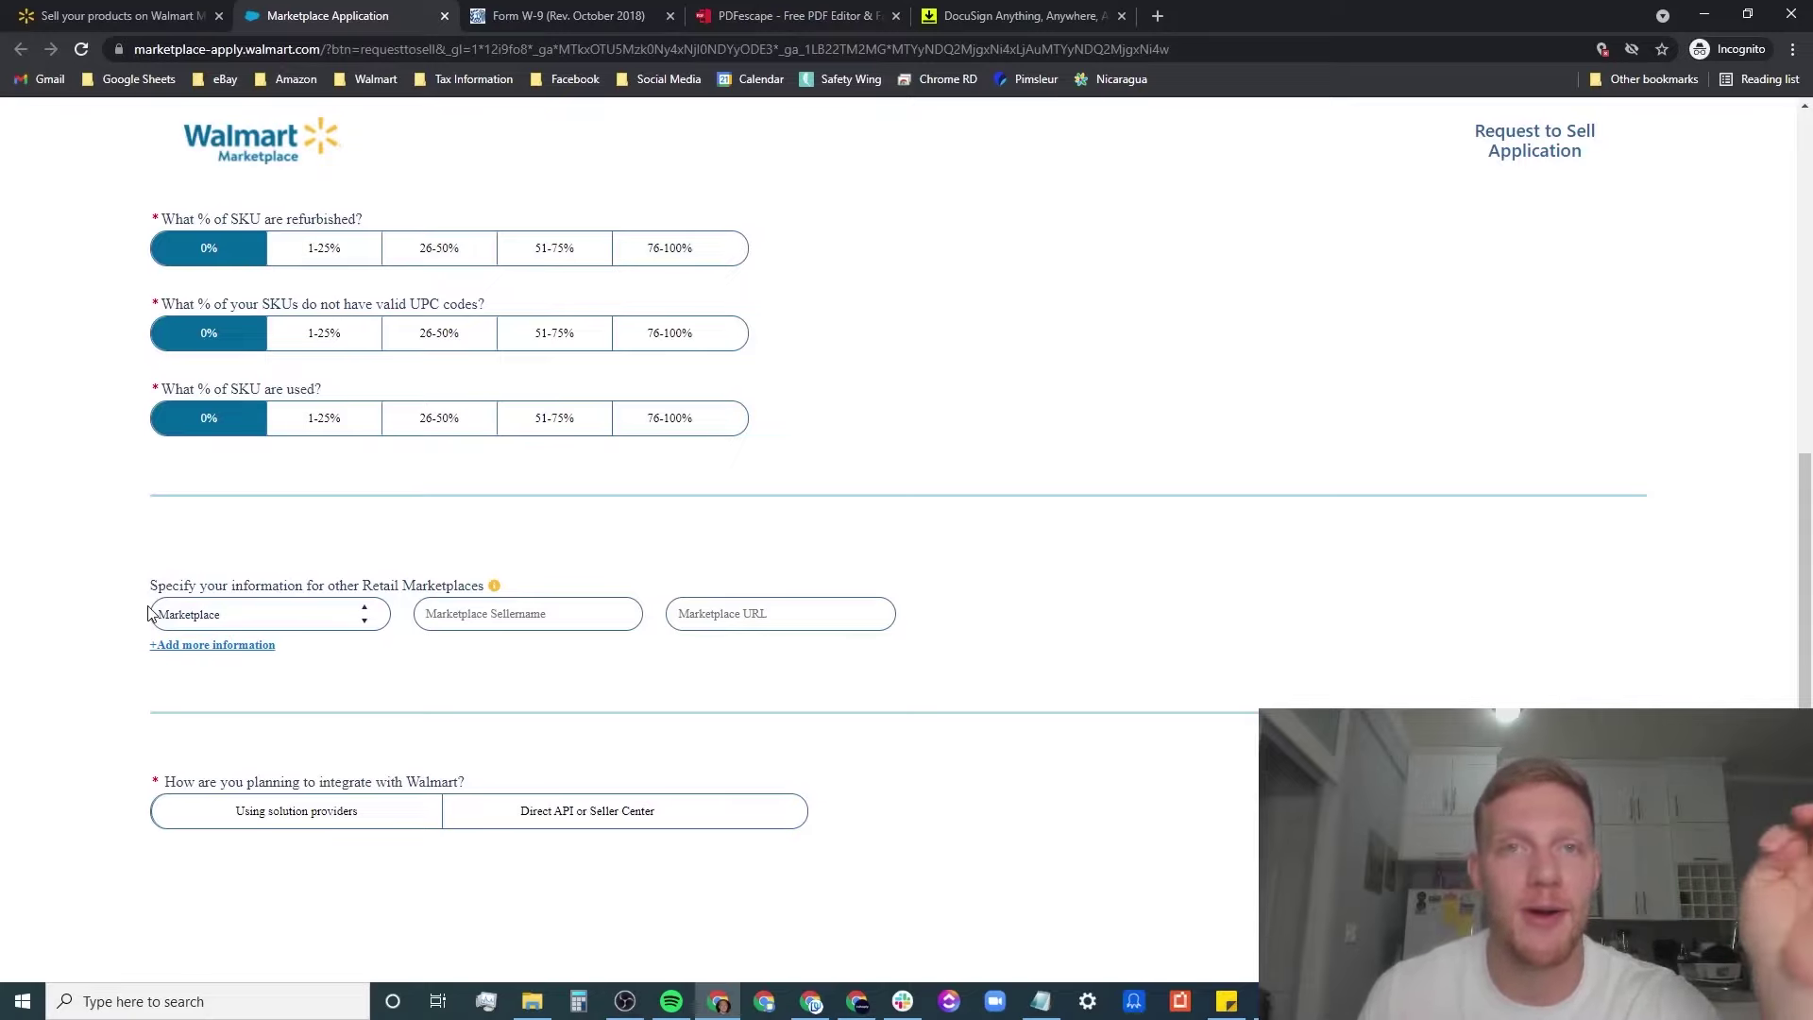
click(304, 615)
click(190, 688)
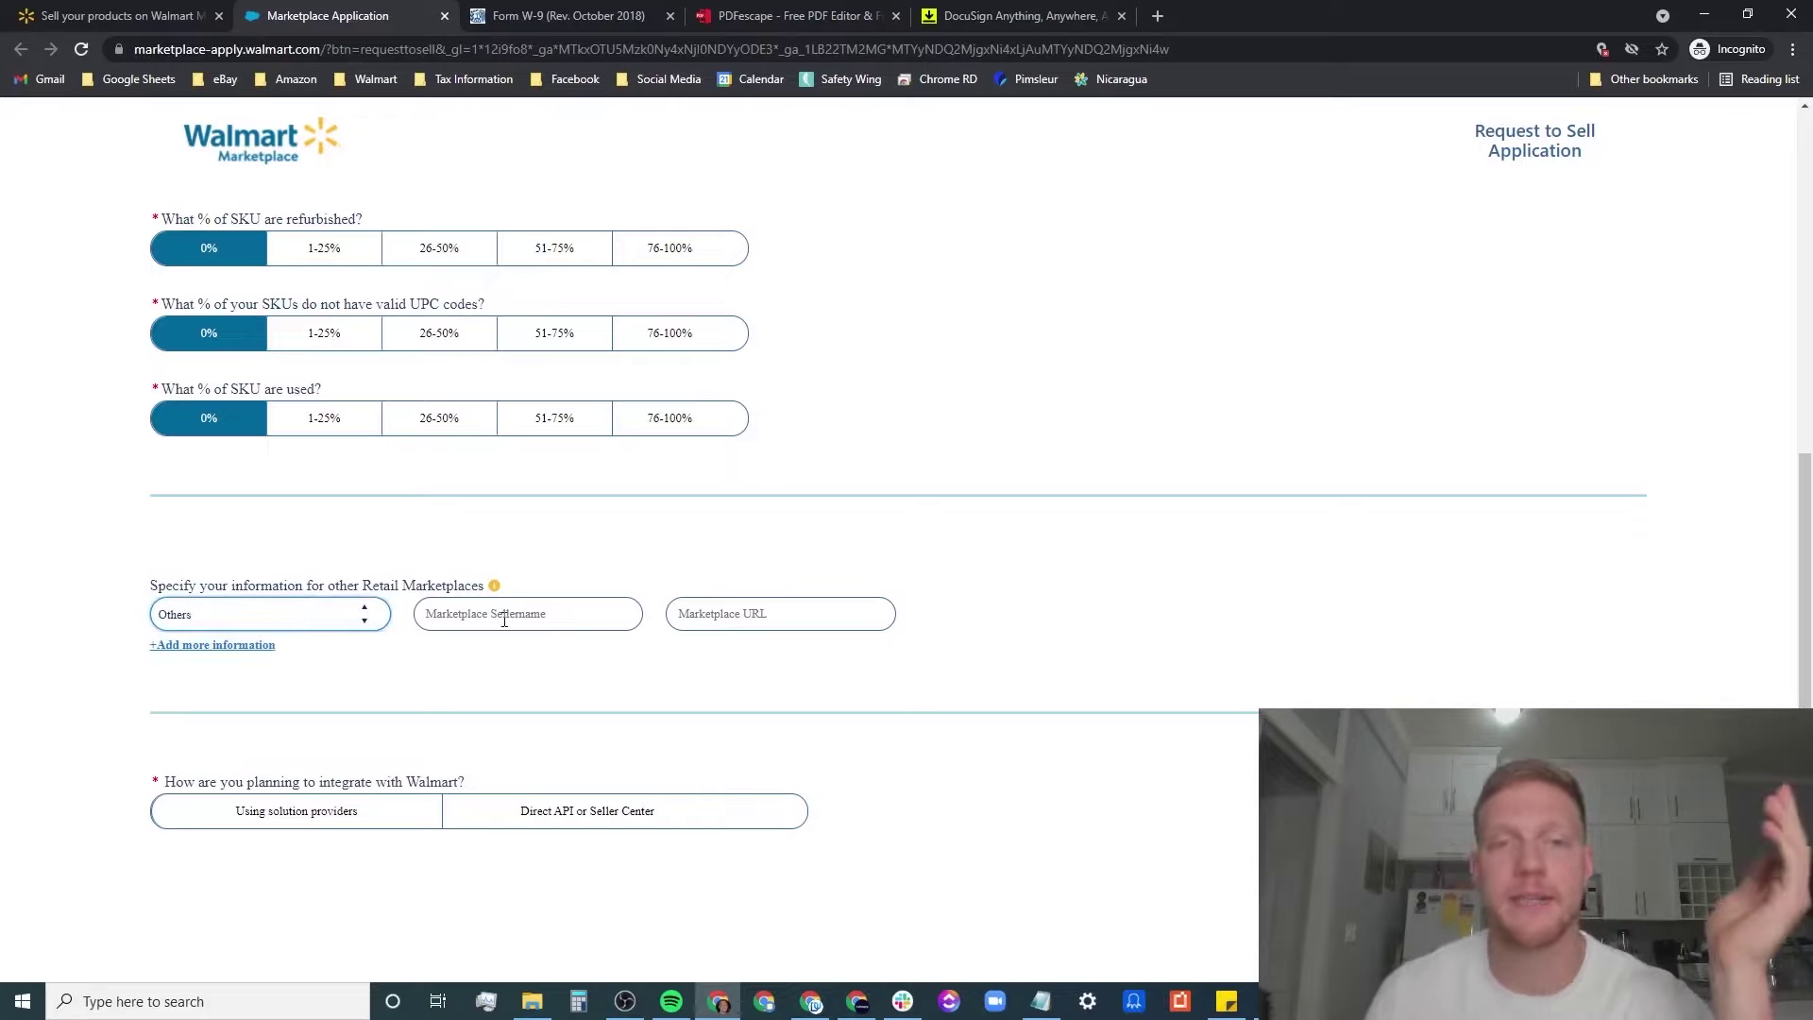
click(570, 615)
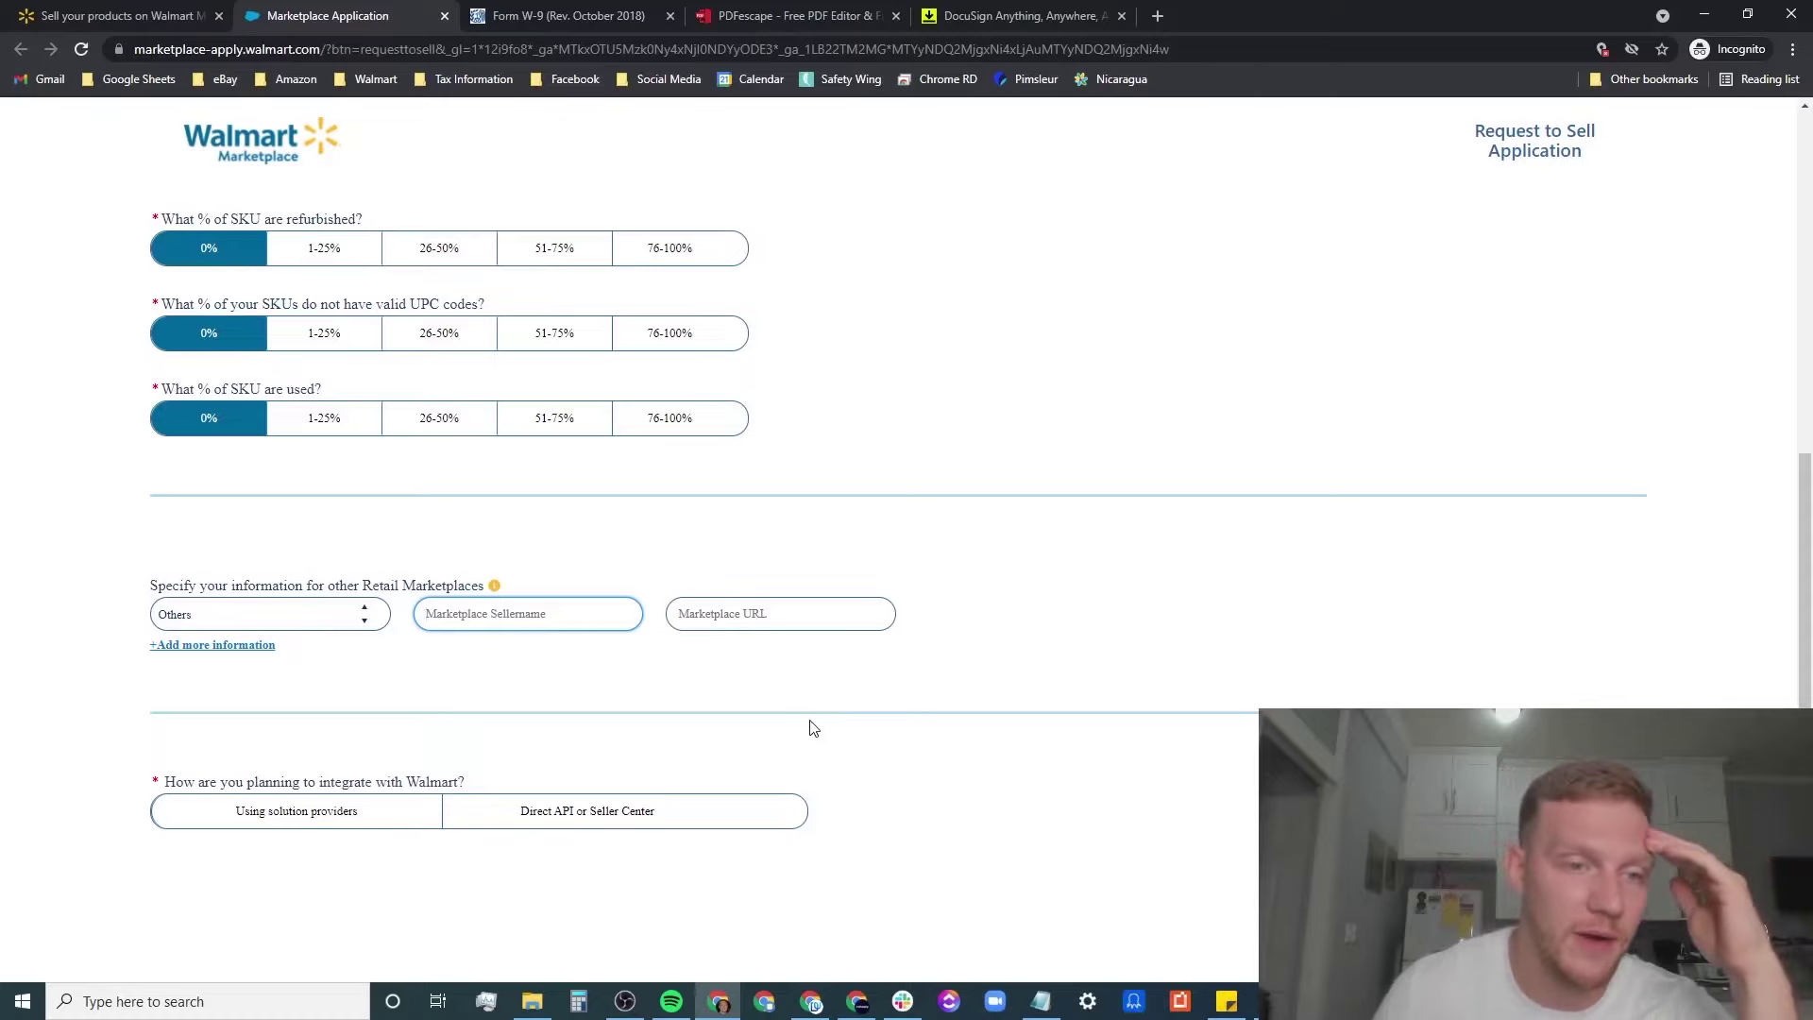
Set the Walmart integration method to Using solution providers, with Sellbrite as the Integration Channel.
scroll(450, 677, down, 3)
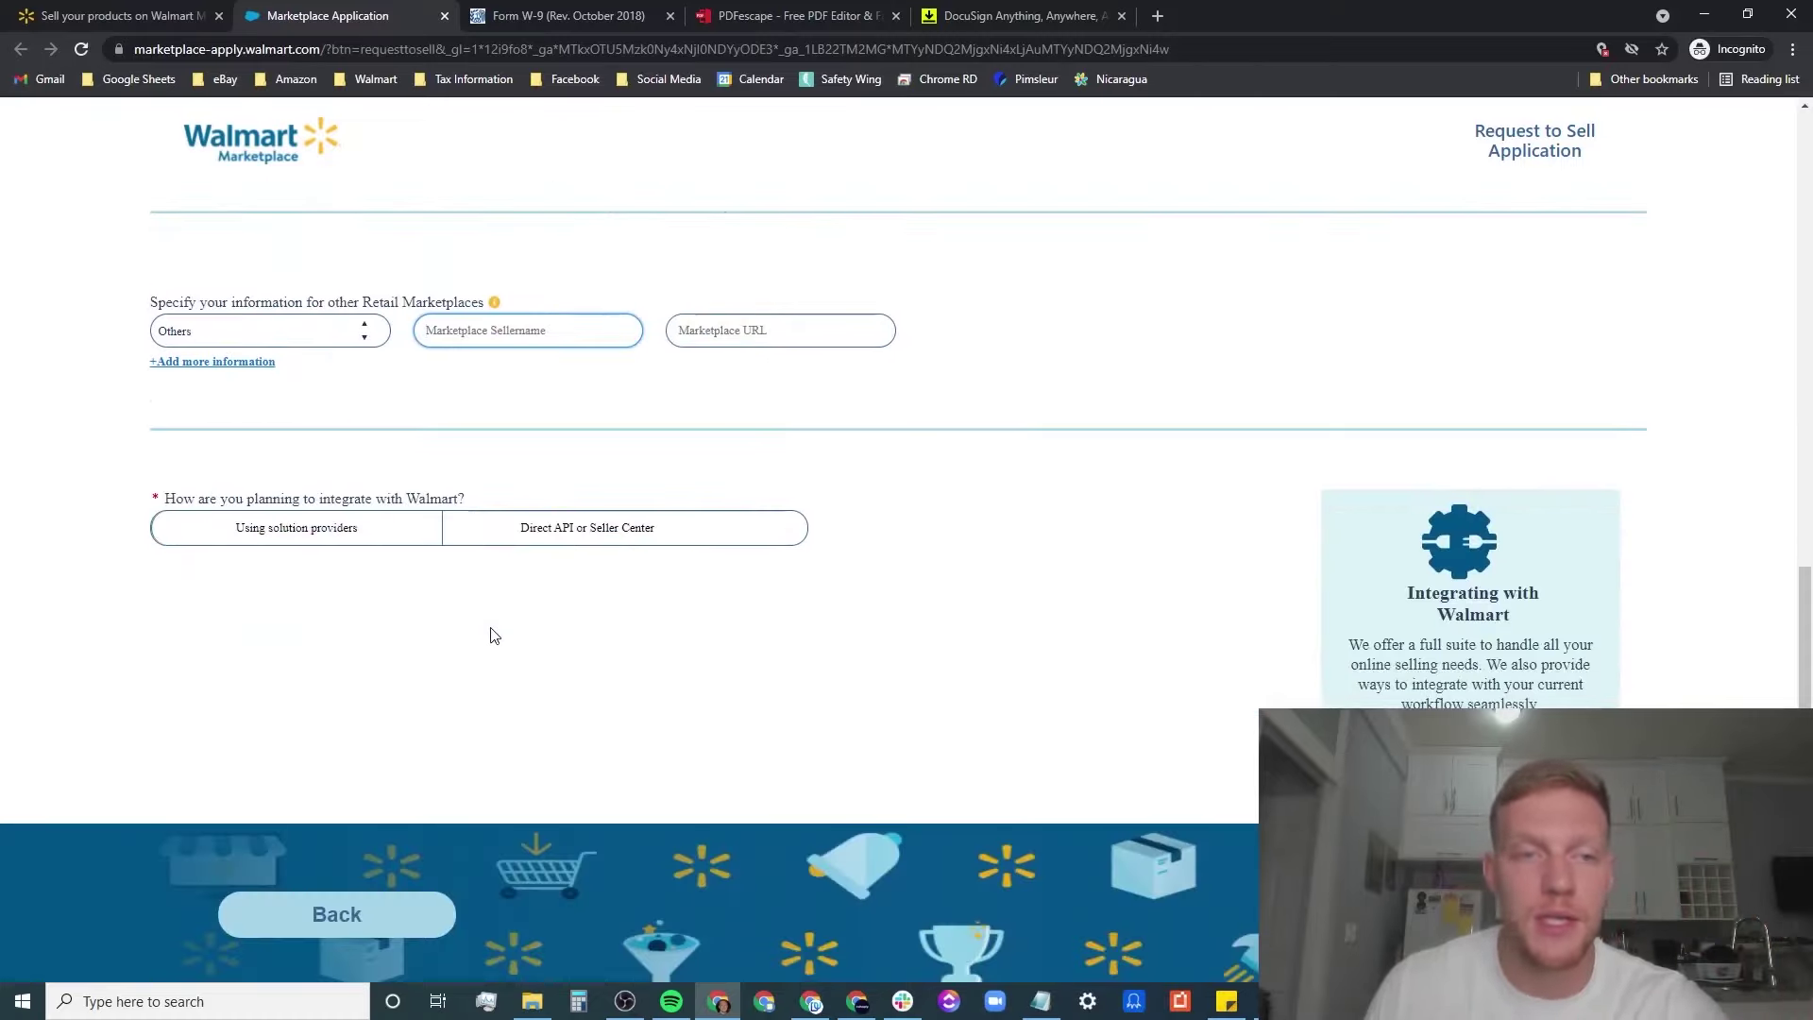
scroll(490, 635, up, 1)
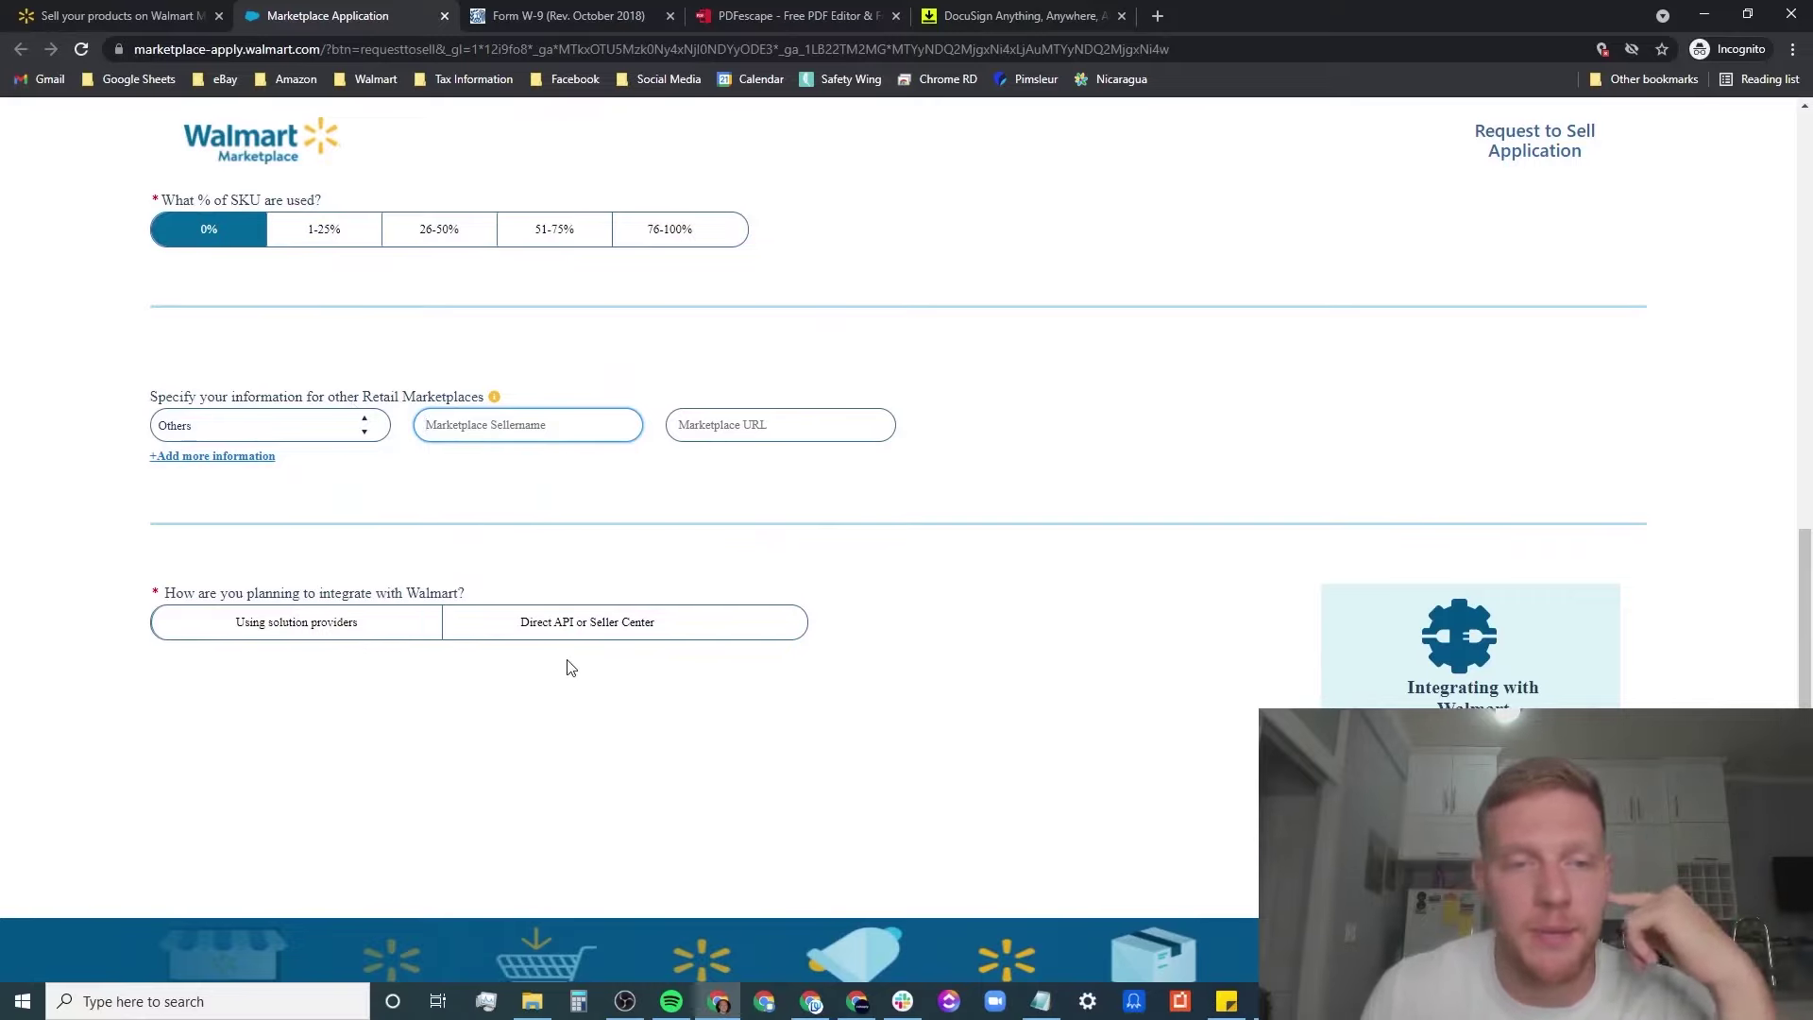
click(593, 631)
scroll(271, 579, down, 1)
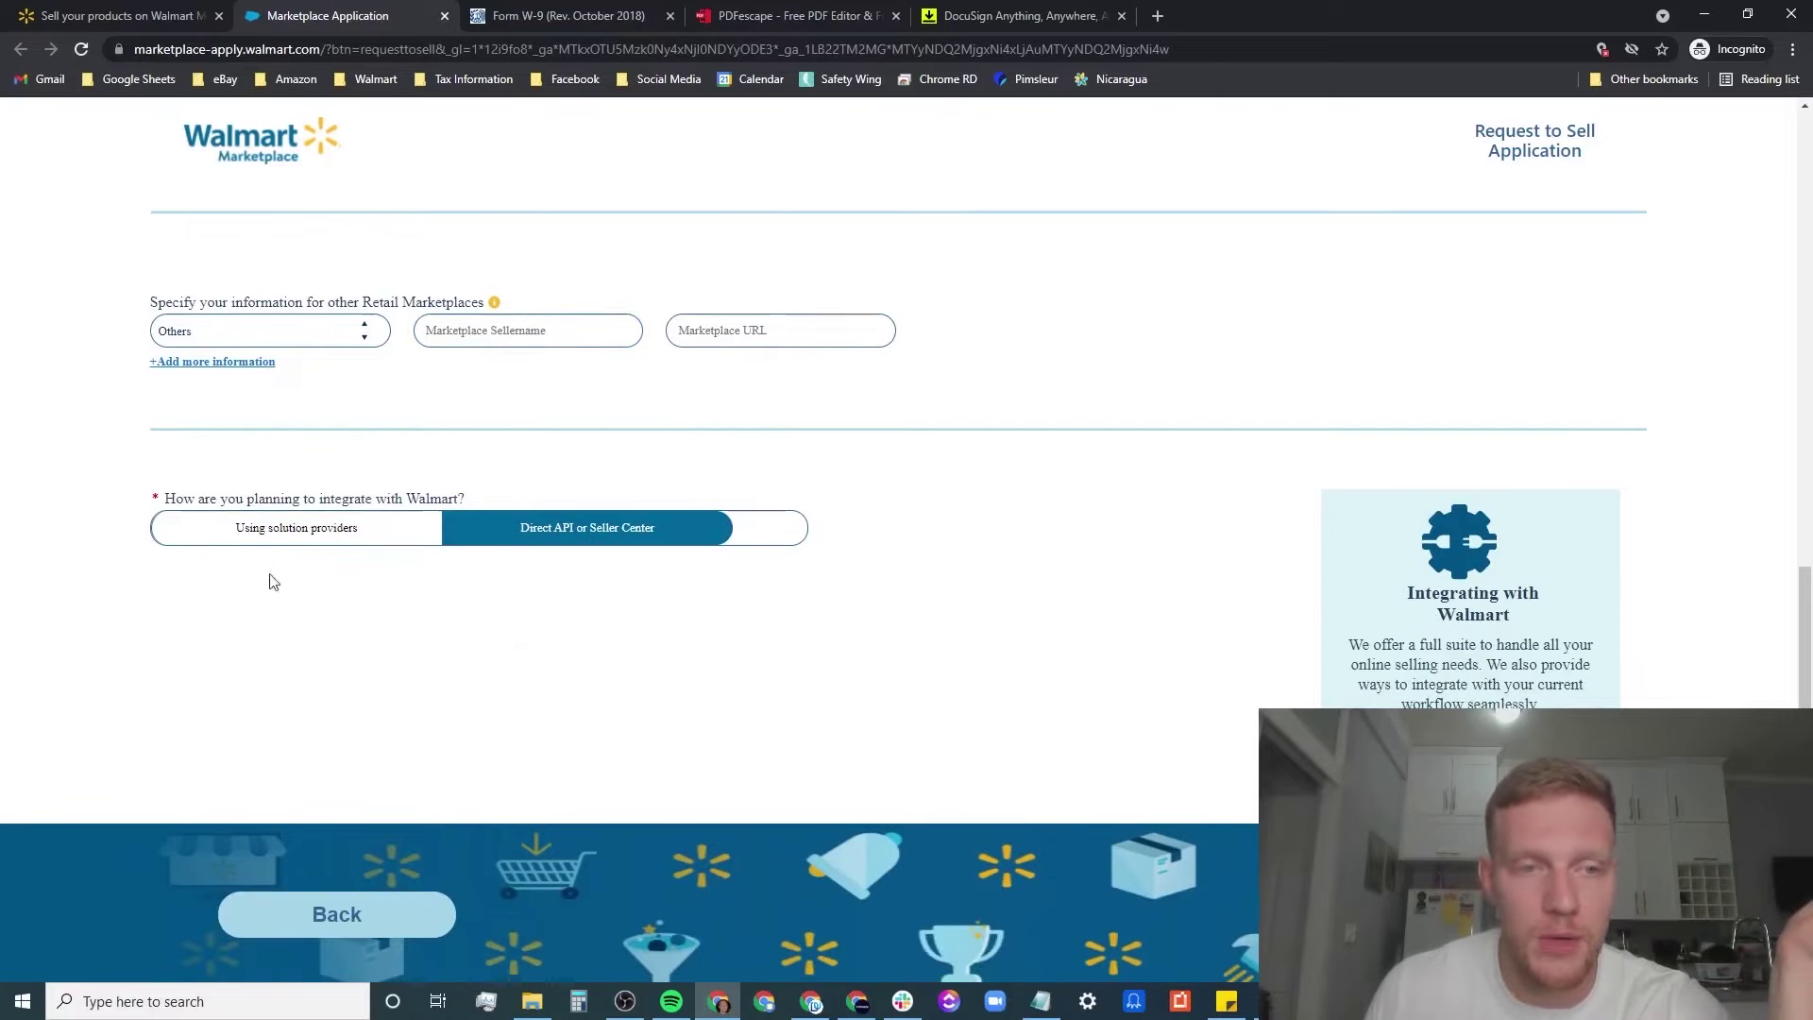
click(300, 534)
click(286, 626)
scroll(329, 749, down, 5)
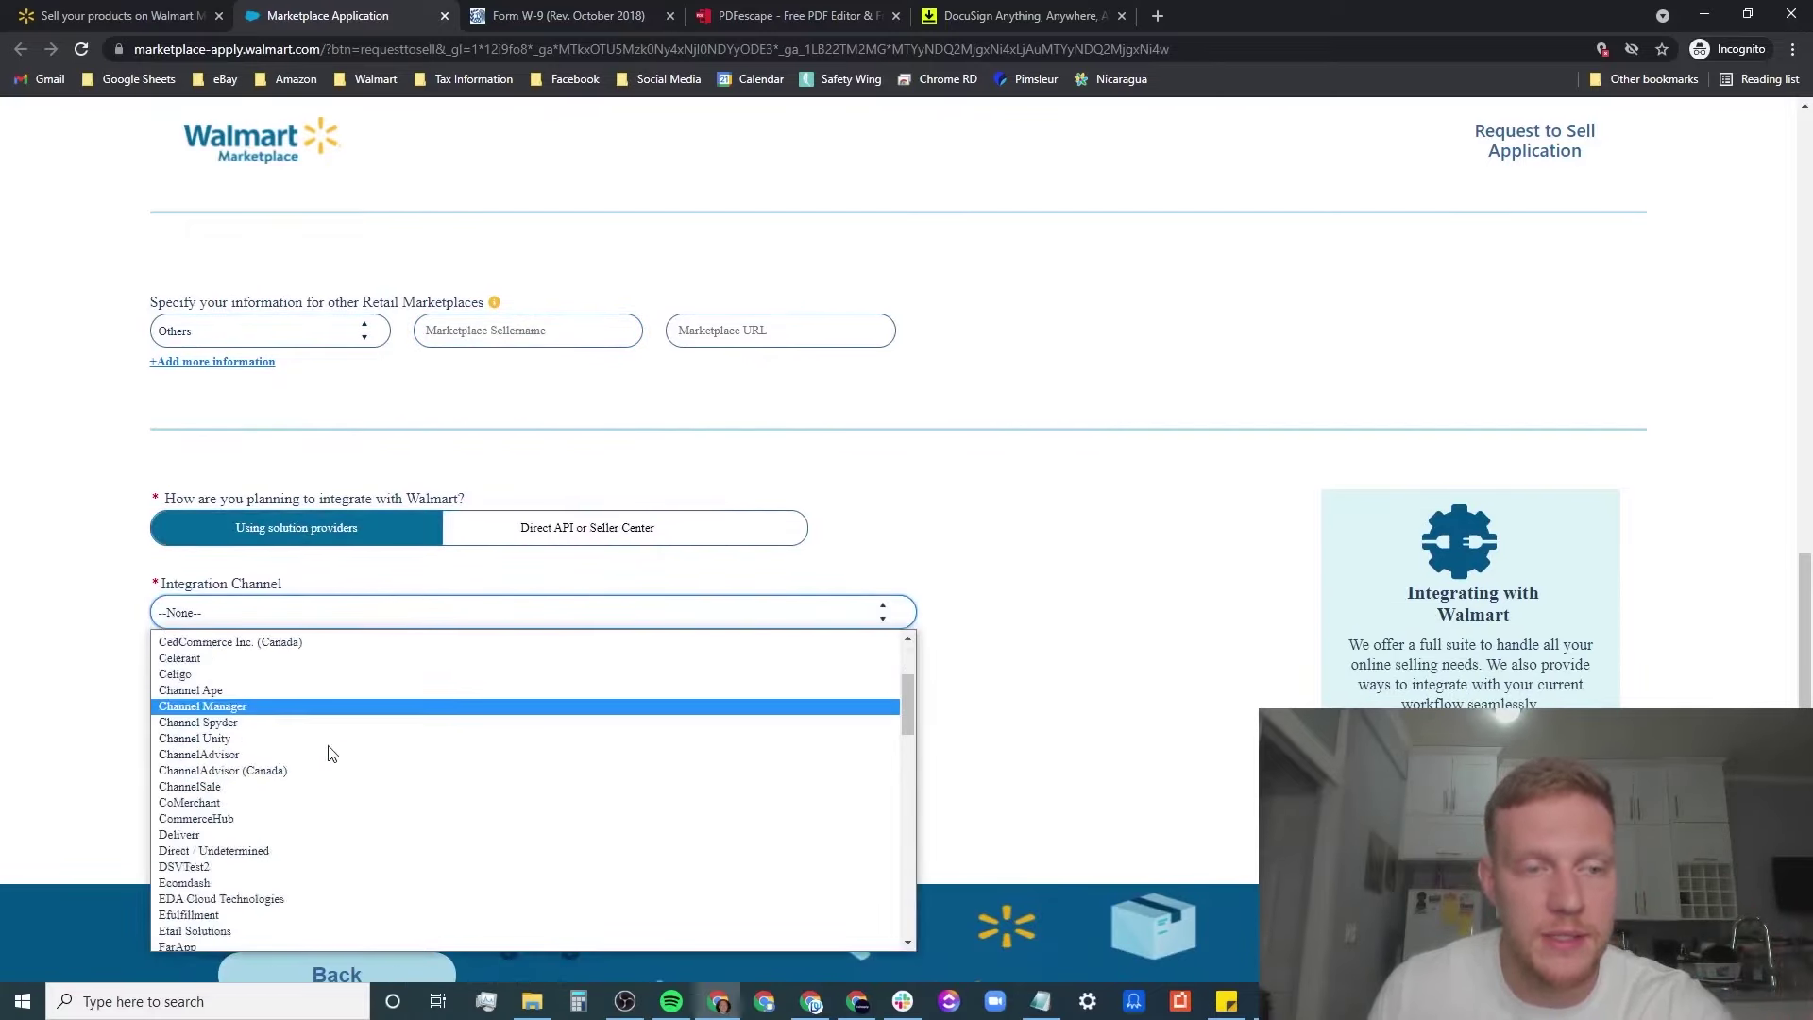
scroll(332, 753, down, 10)
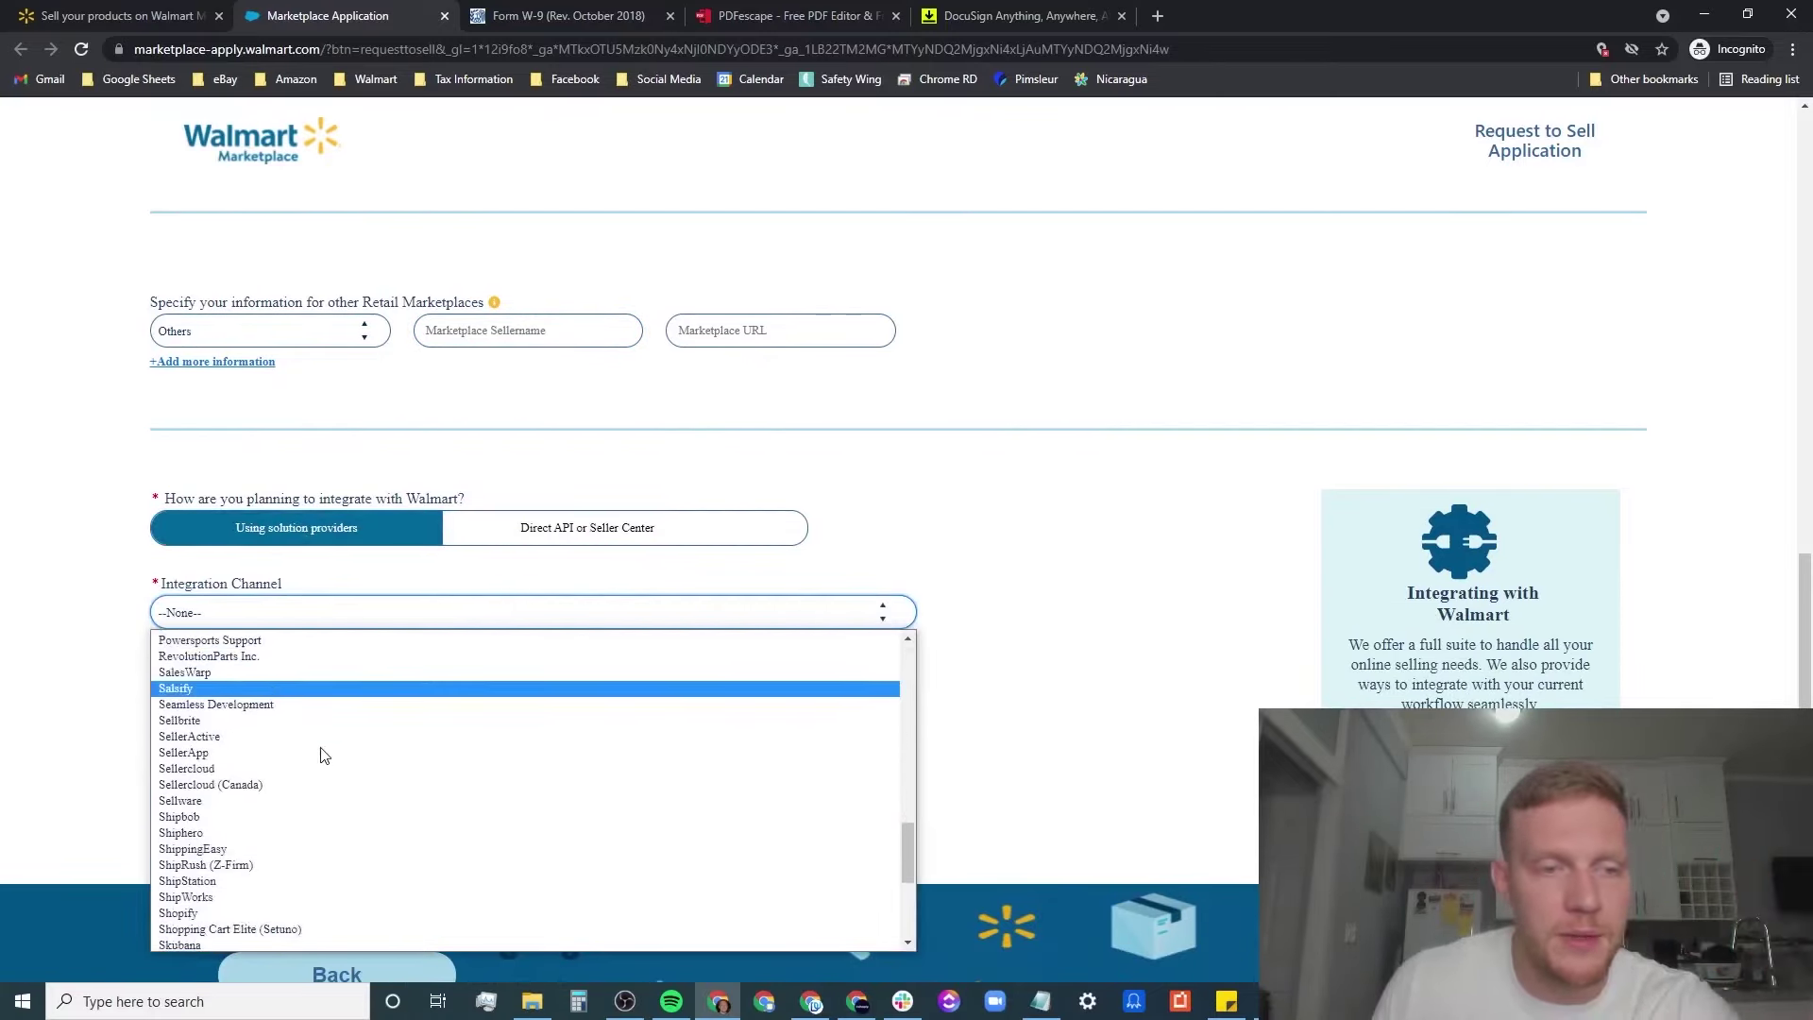
scroll(304, 805, down, 2)
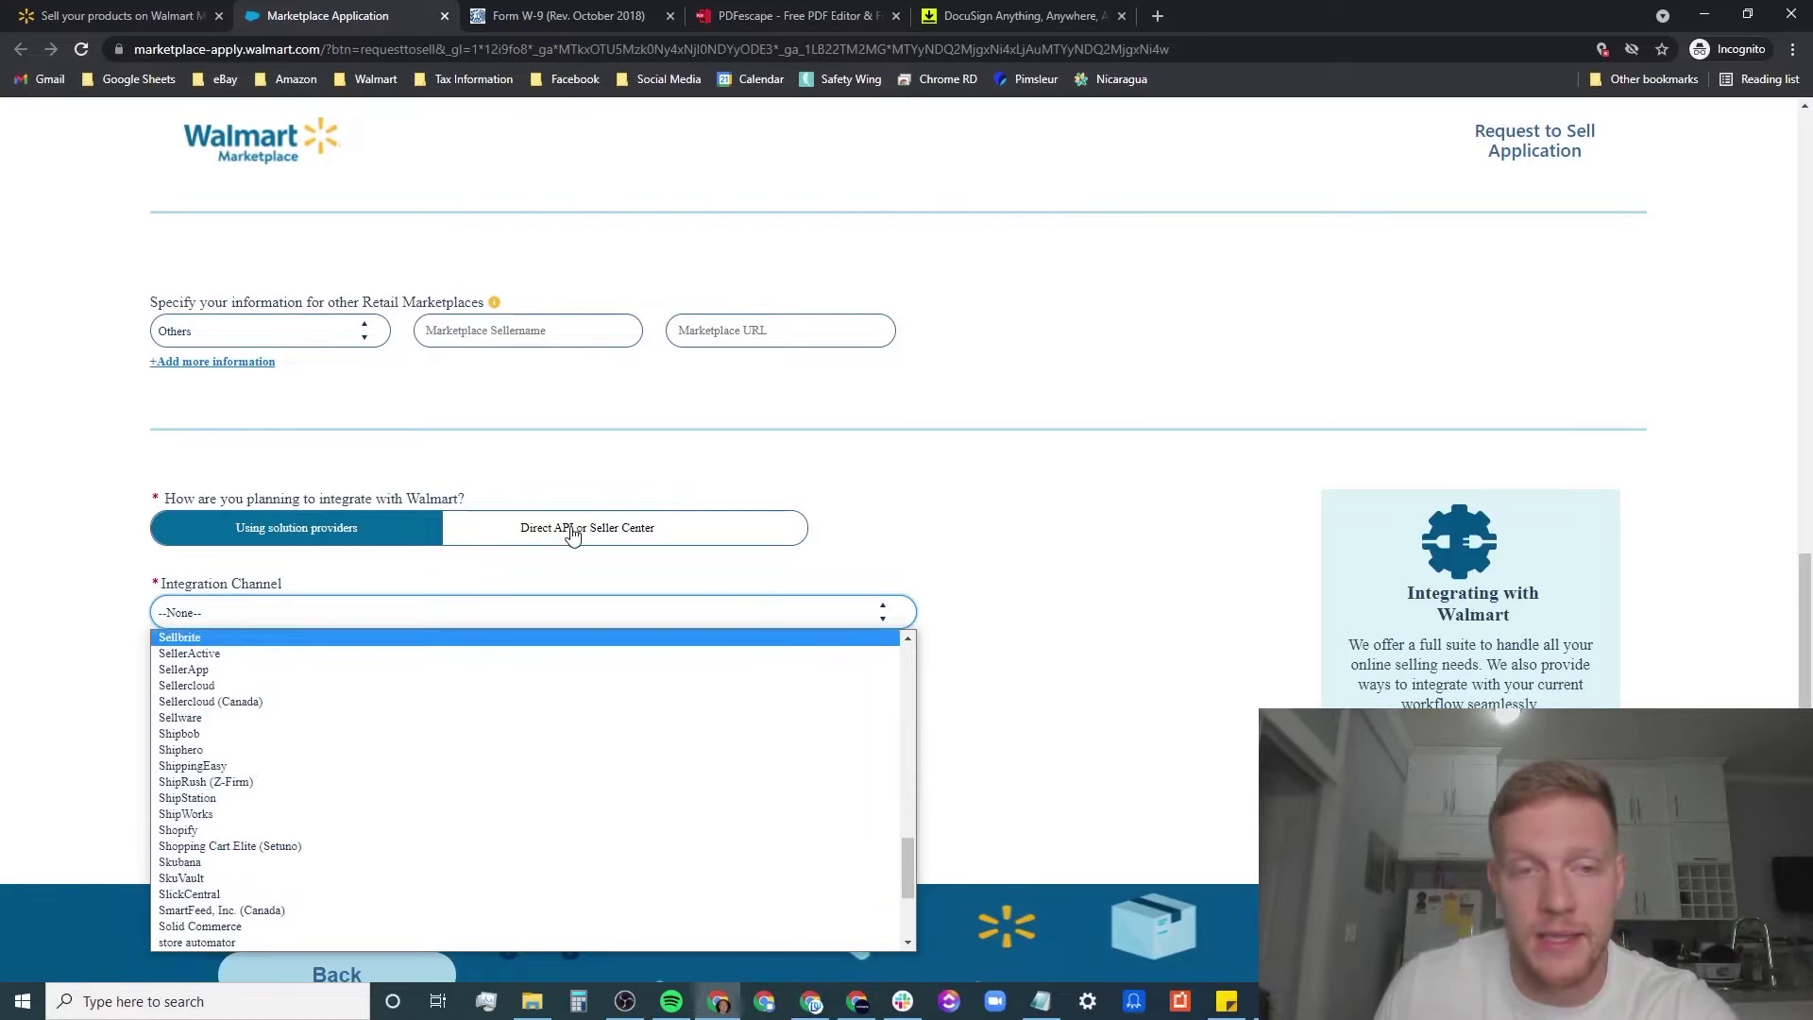
click(269, 640)
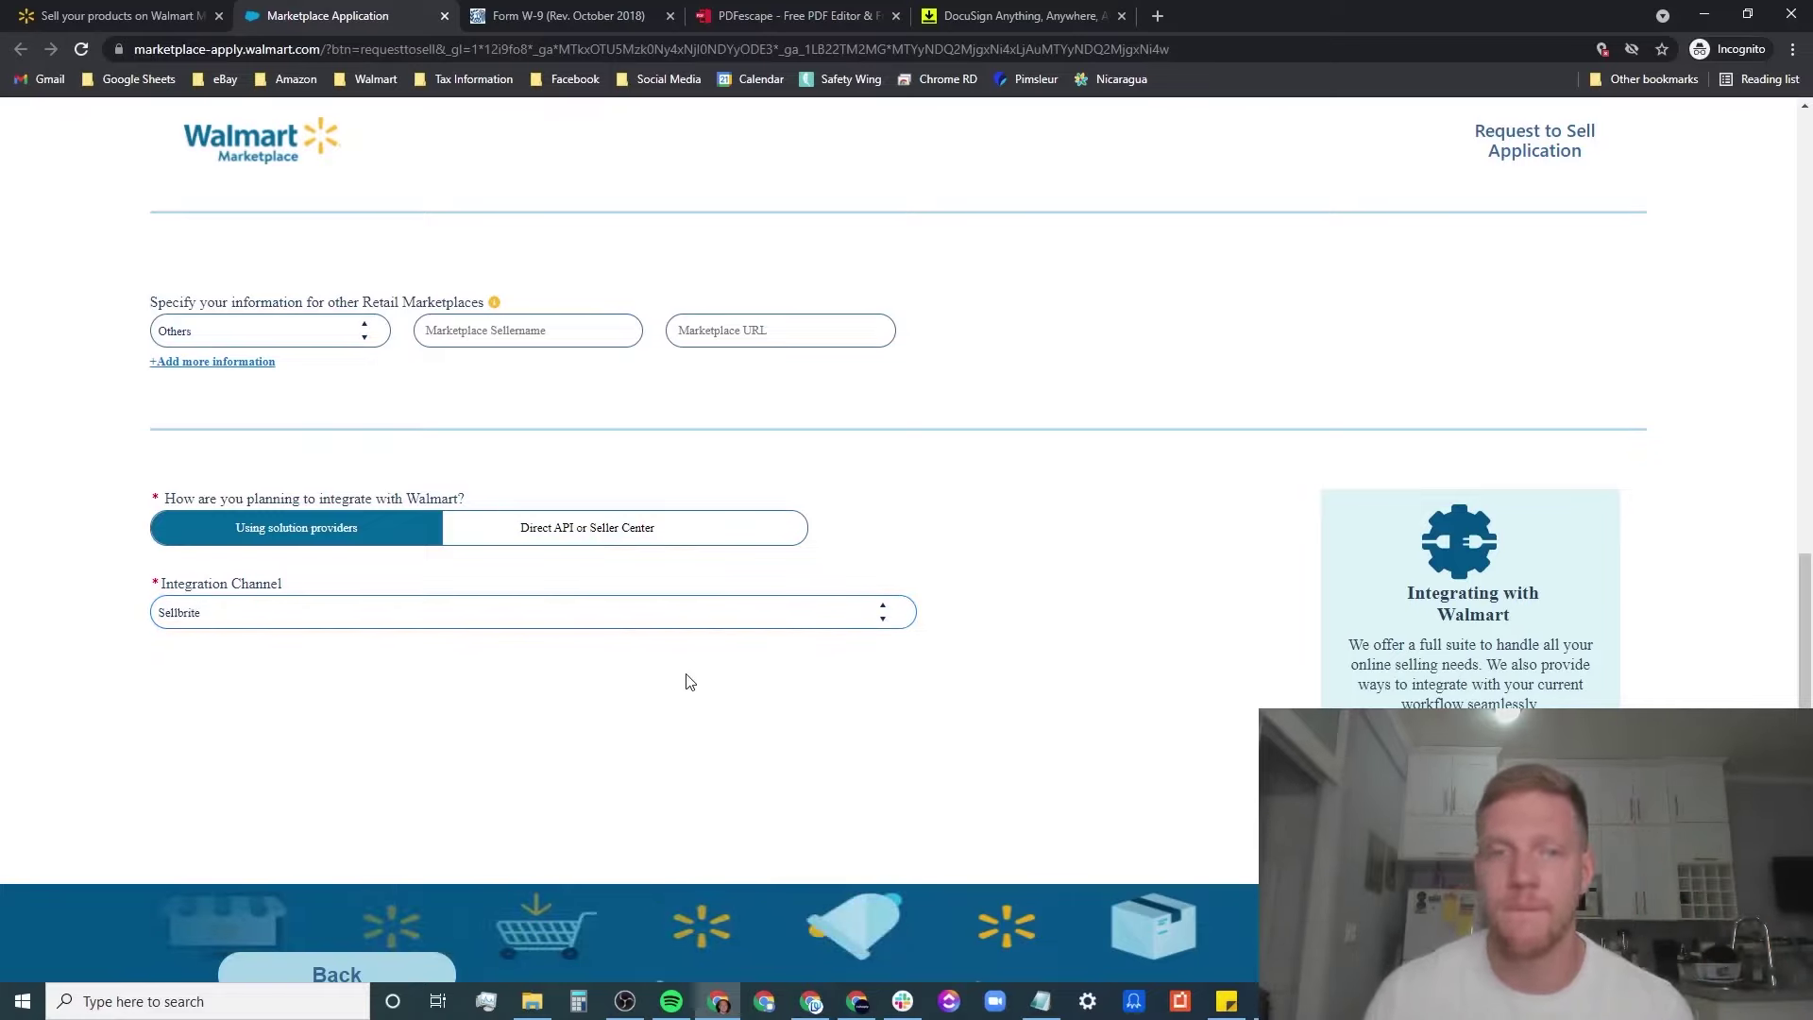
Advance the application to Shipping & Operations and choose UPS, FedEx and USPS as current shipping methods.
scroll(688, 680, down, 1)
click(1476, 895)
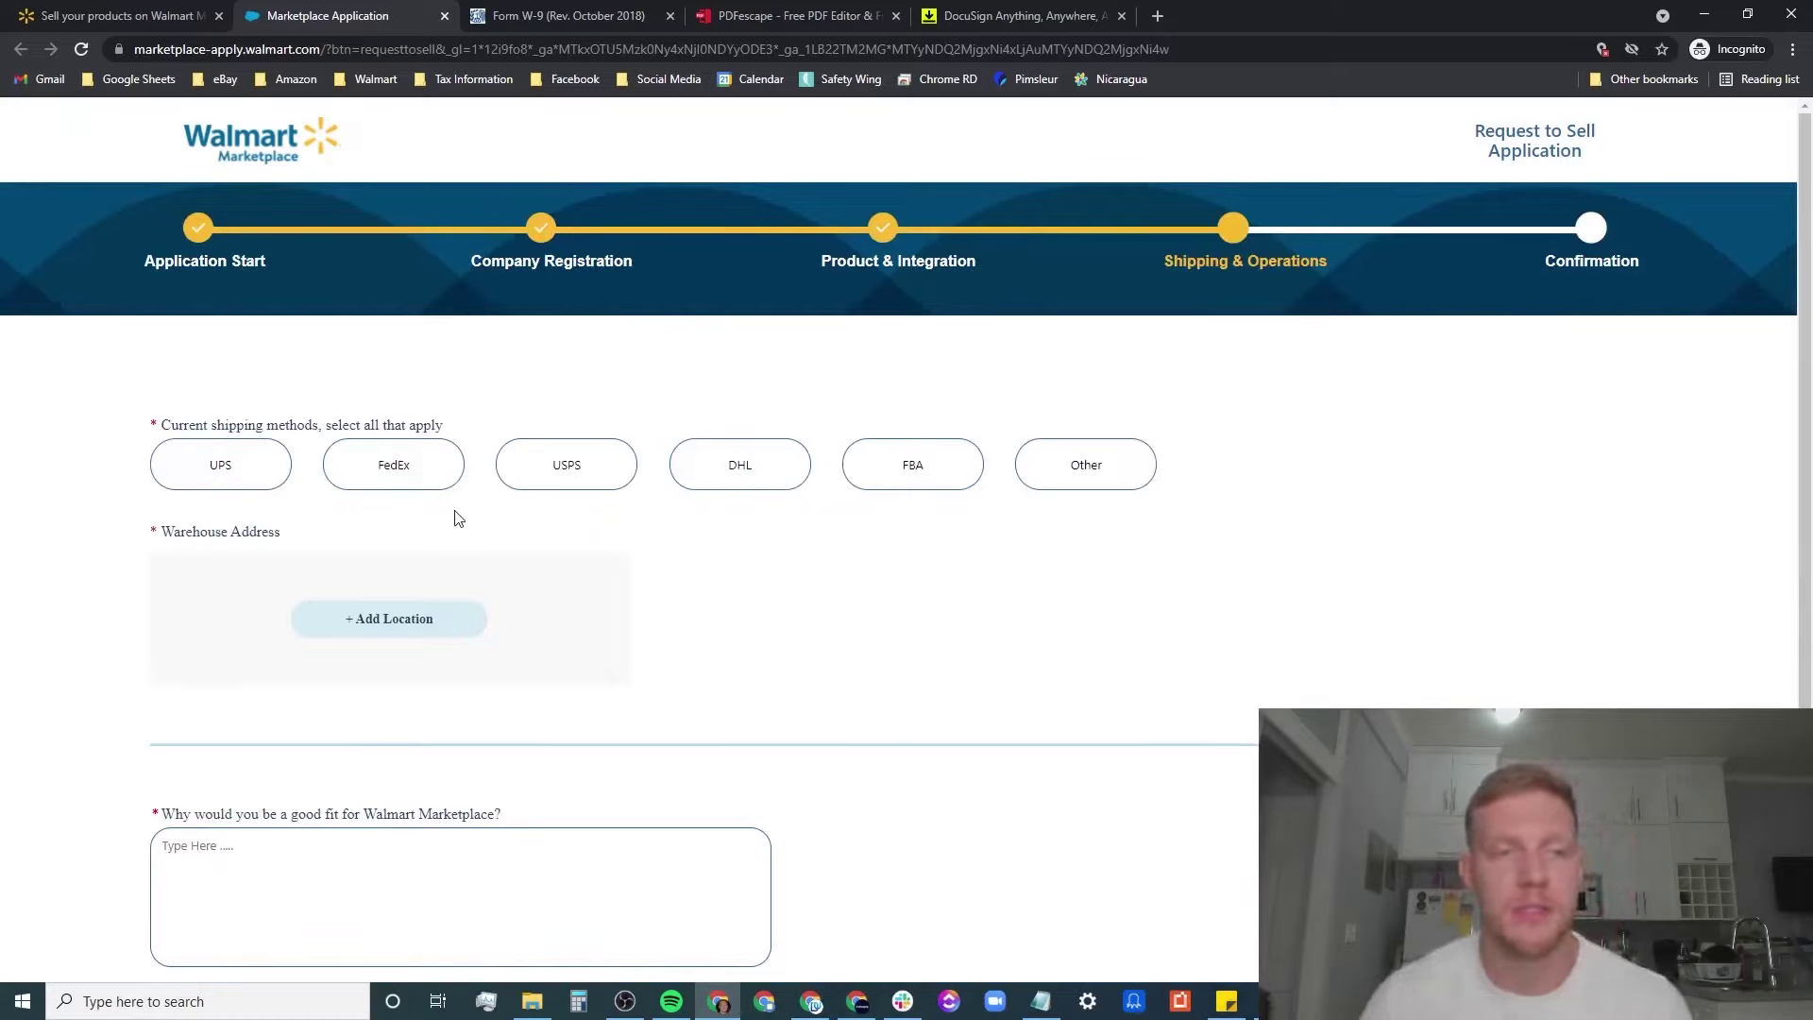
click(223, 468)
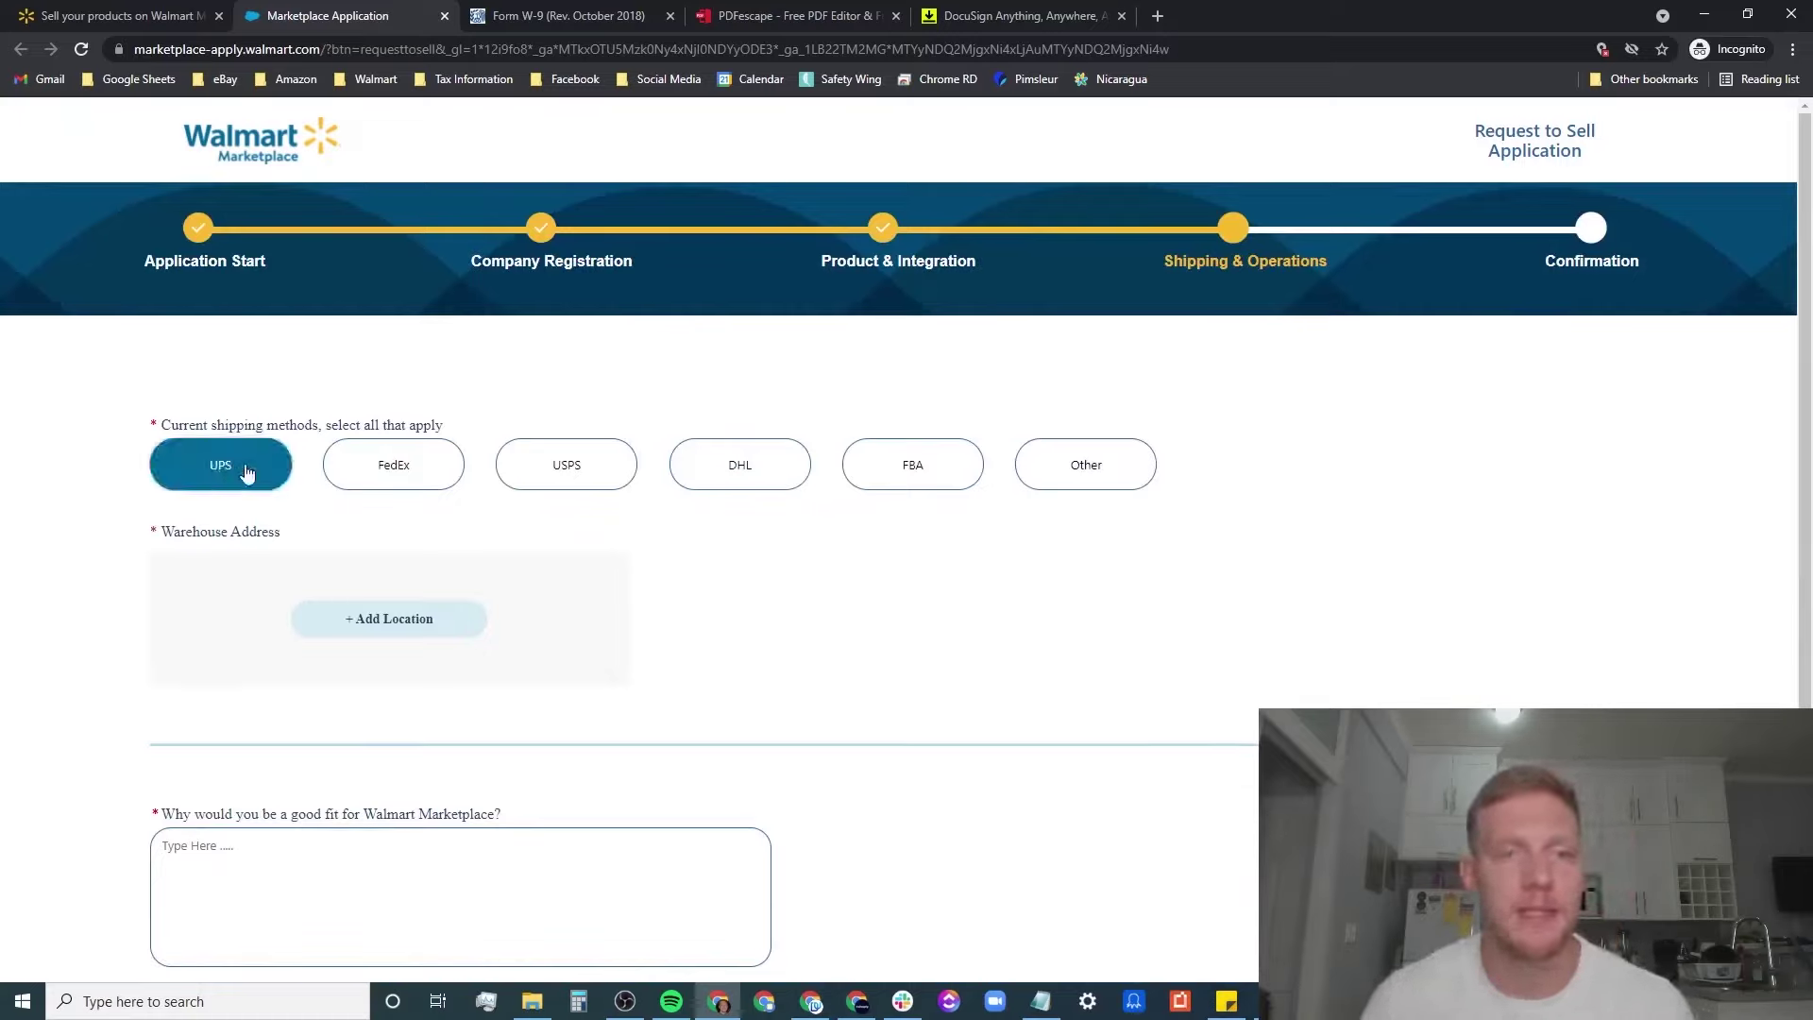
click(360, 470)
click(558, 460)
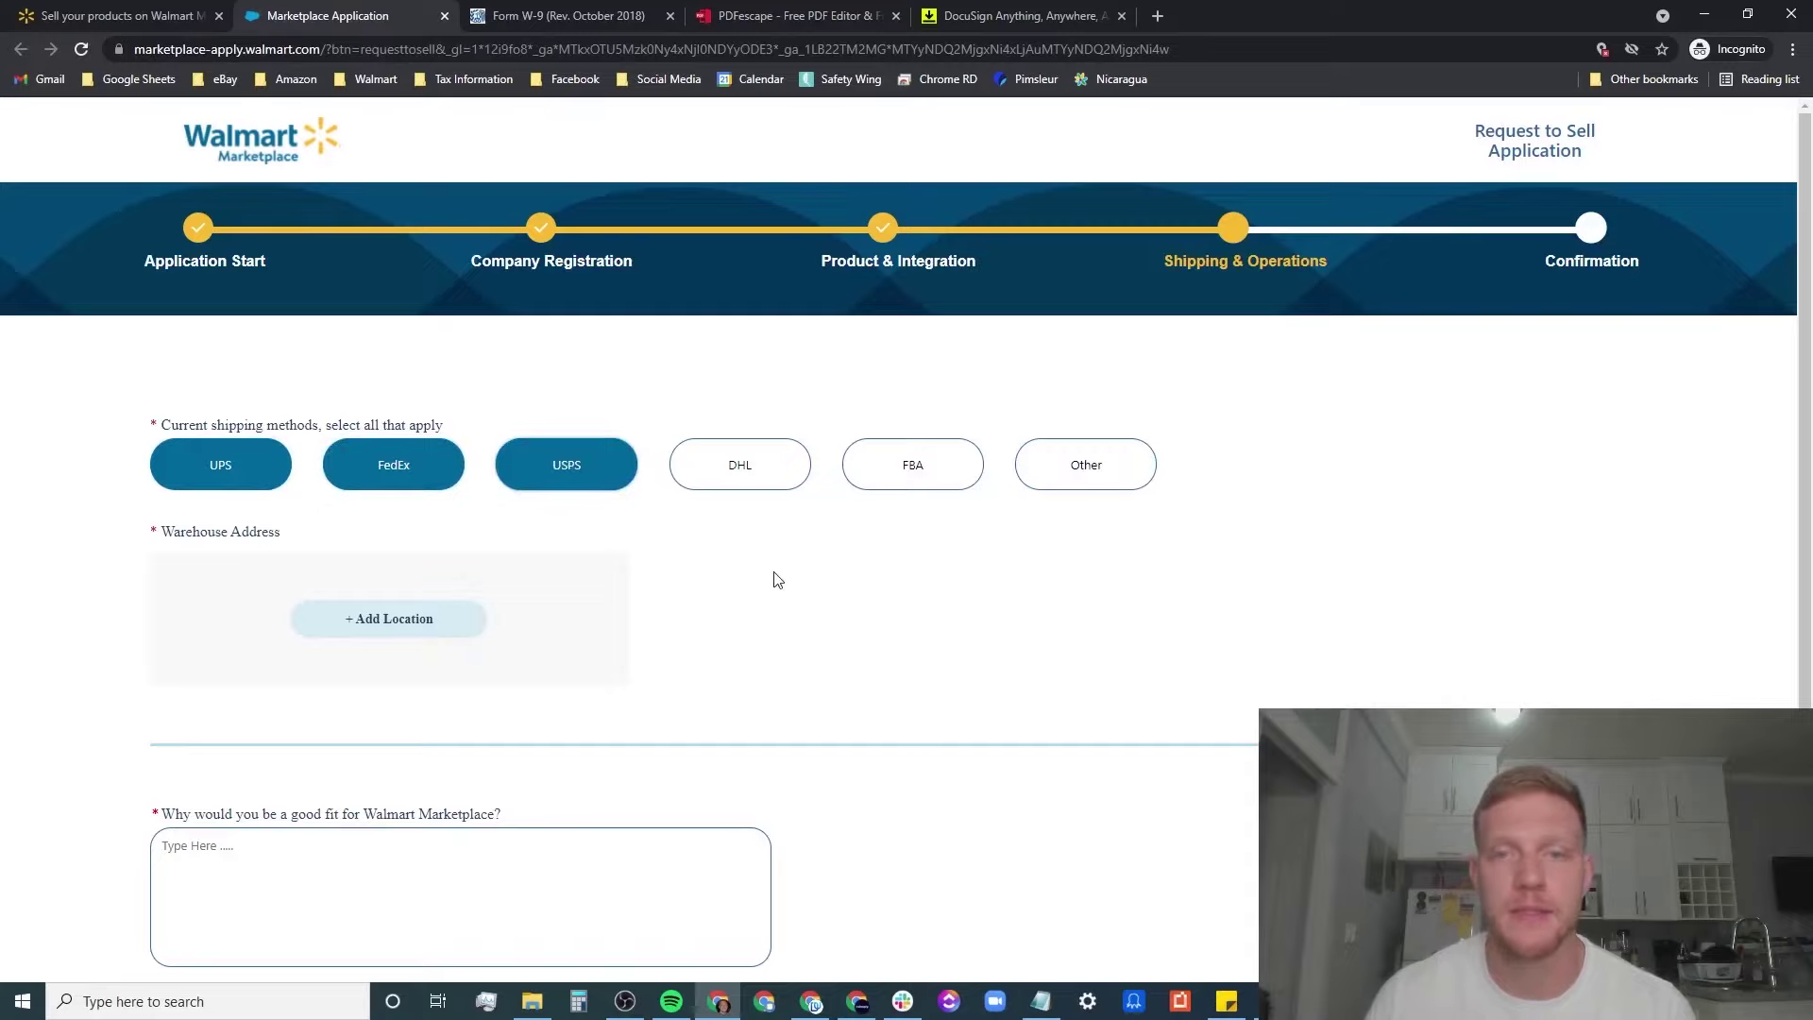
Add a warehouse location using a saved autofill address and submit it.
scroll(776, 579, down, 1)
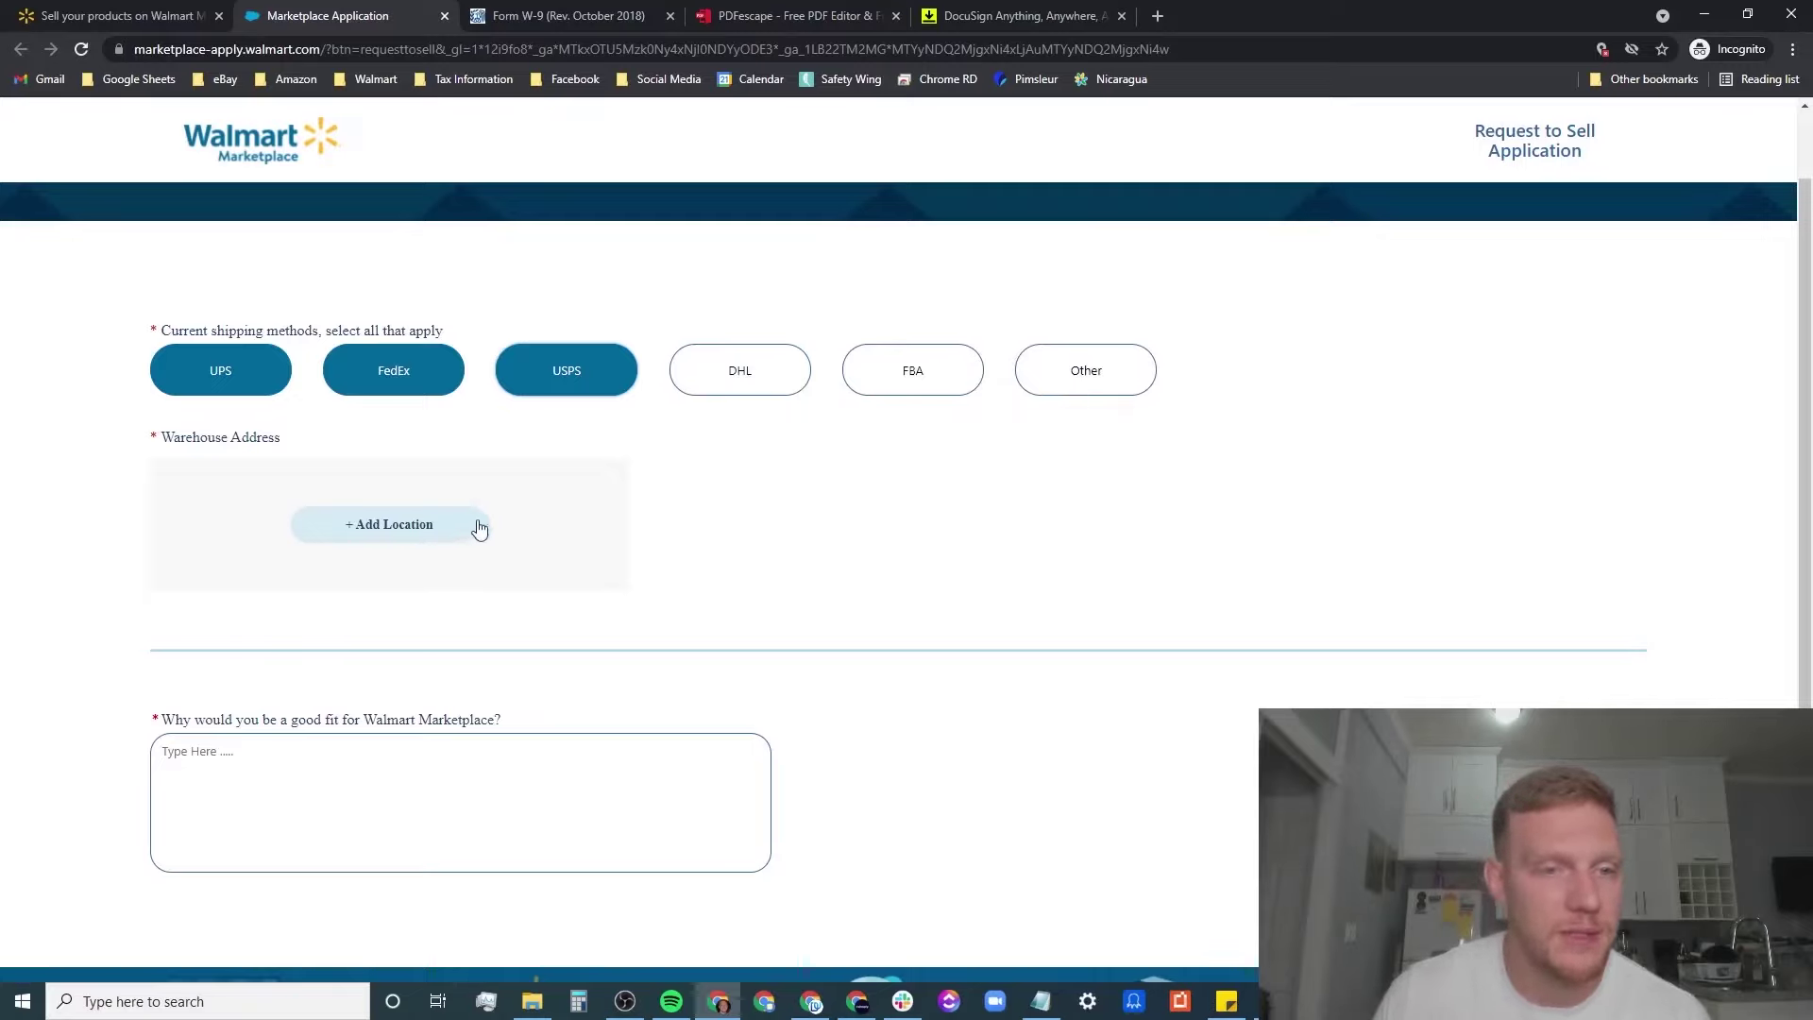
click(406, 539)
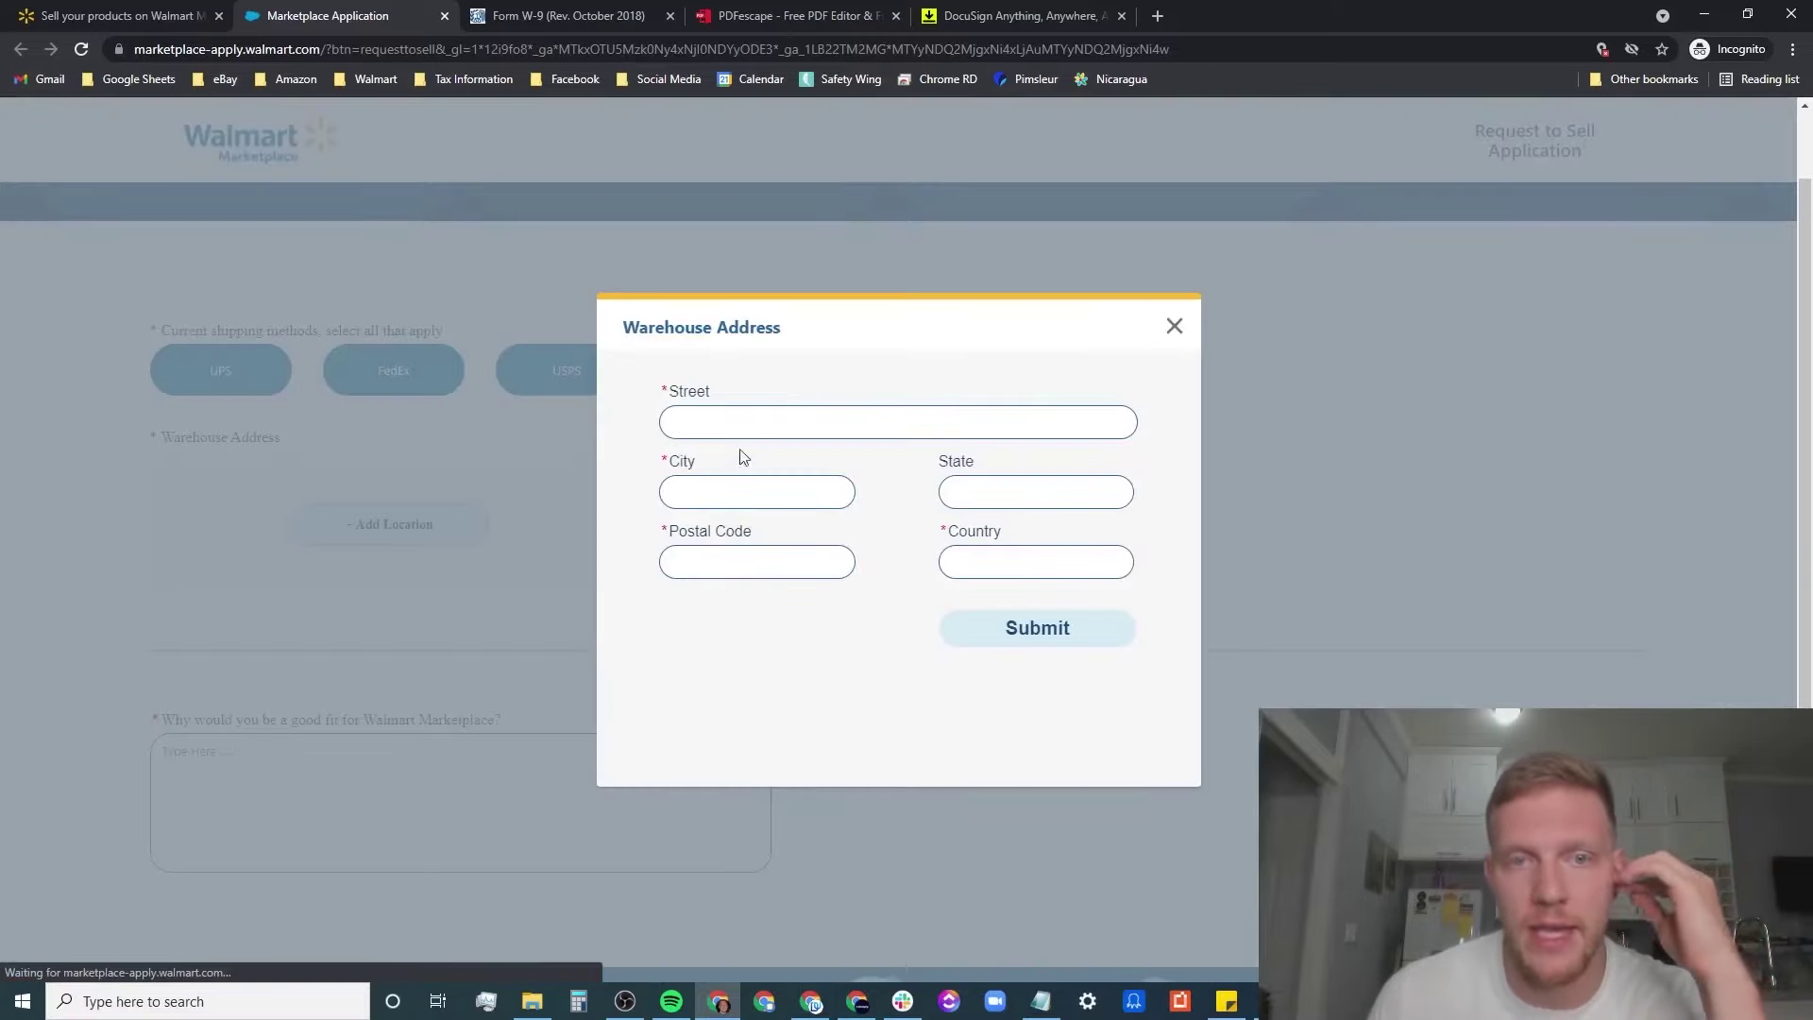
click(756, 423)
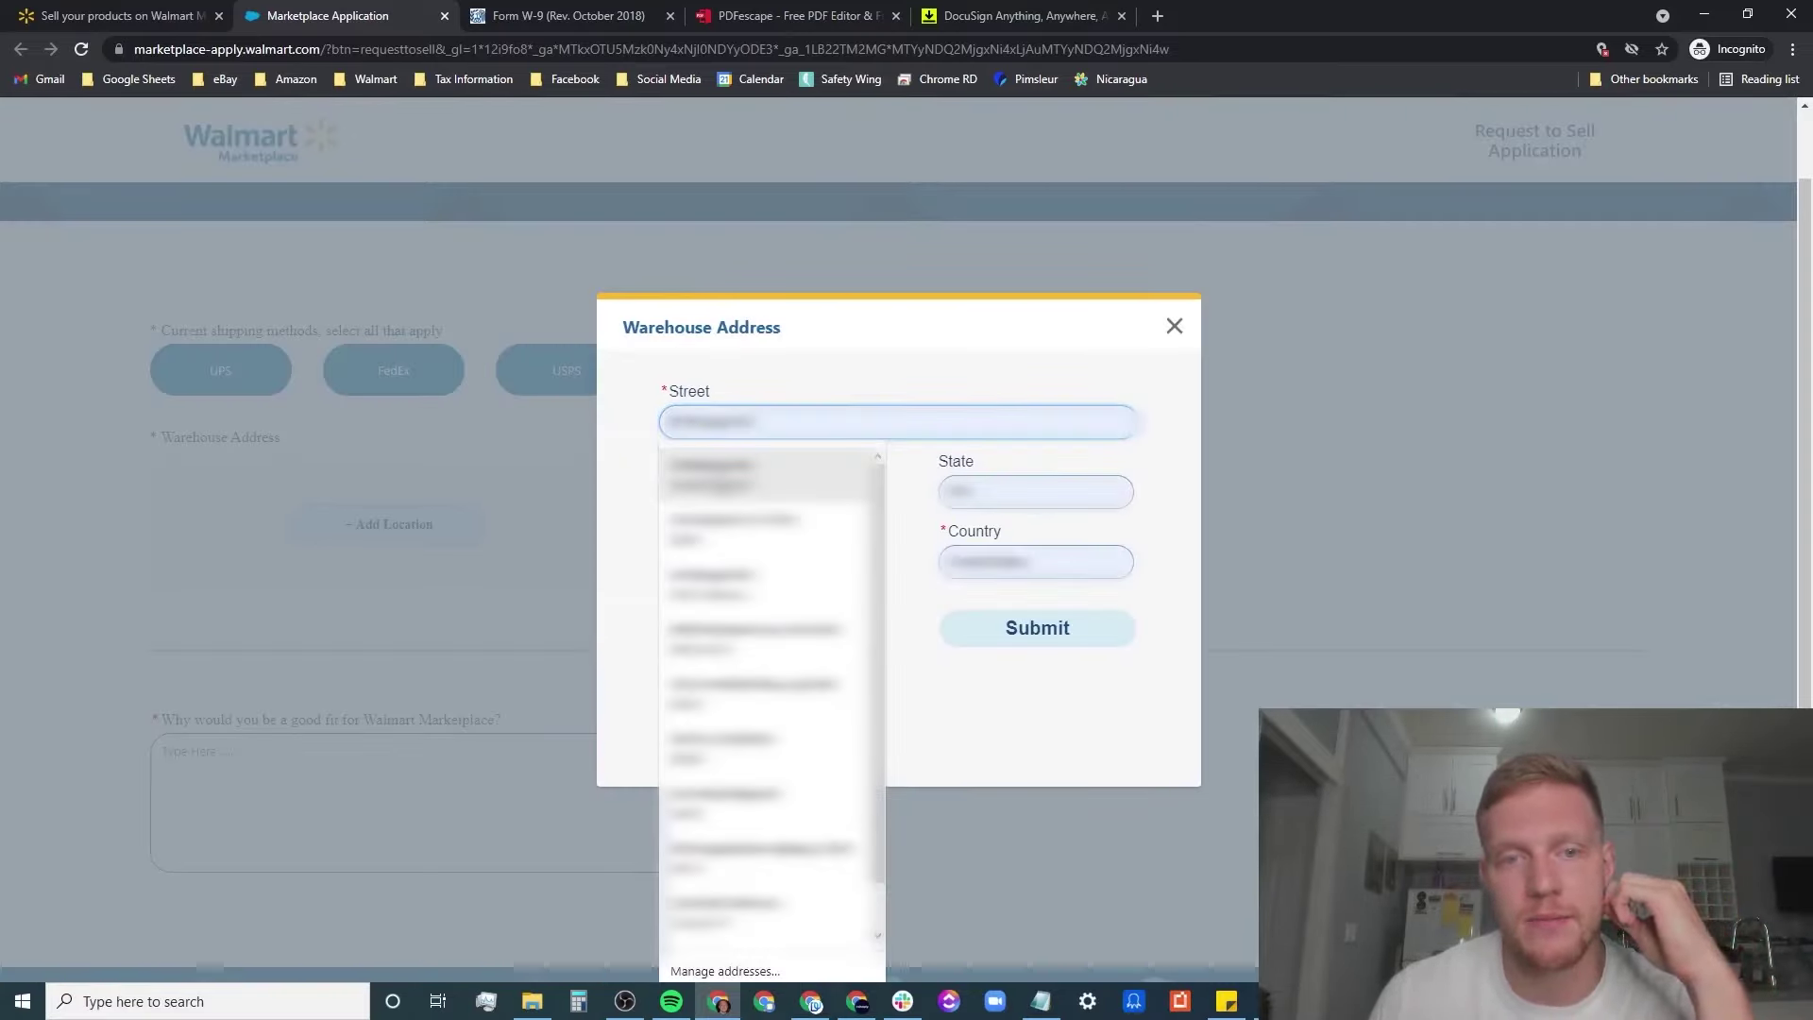
click(755, 475)
click(1027, 635)
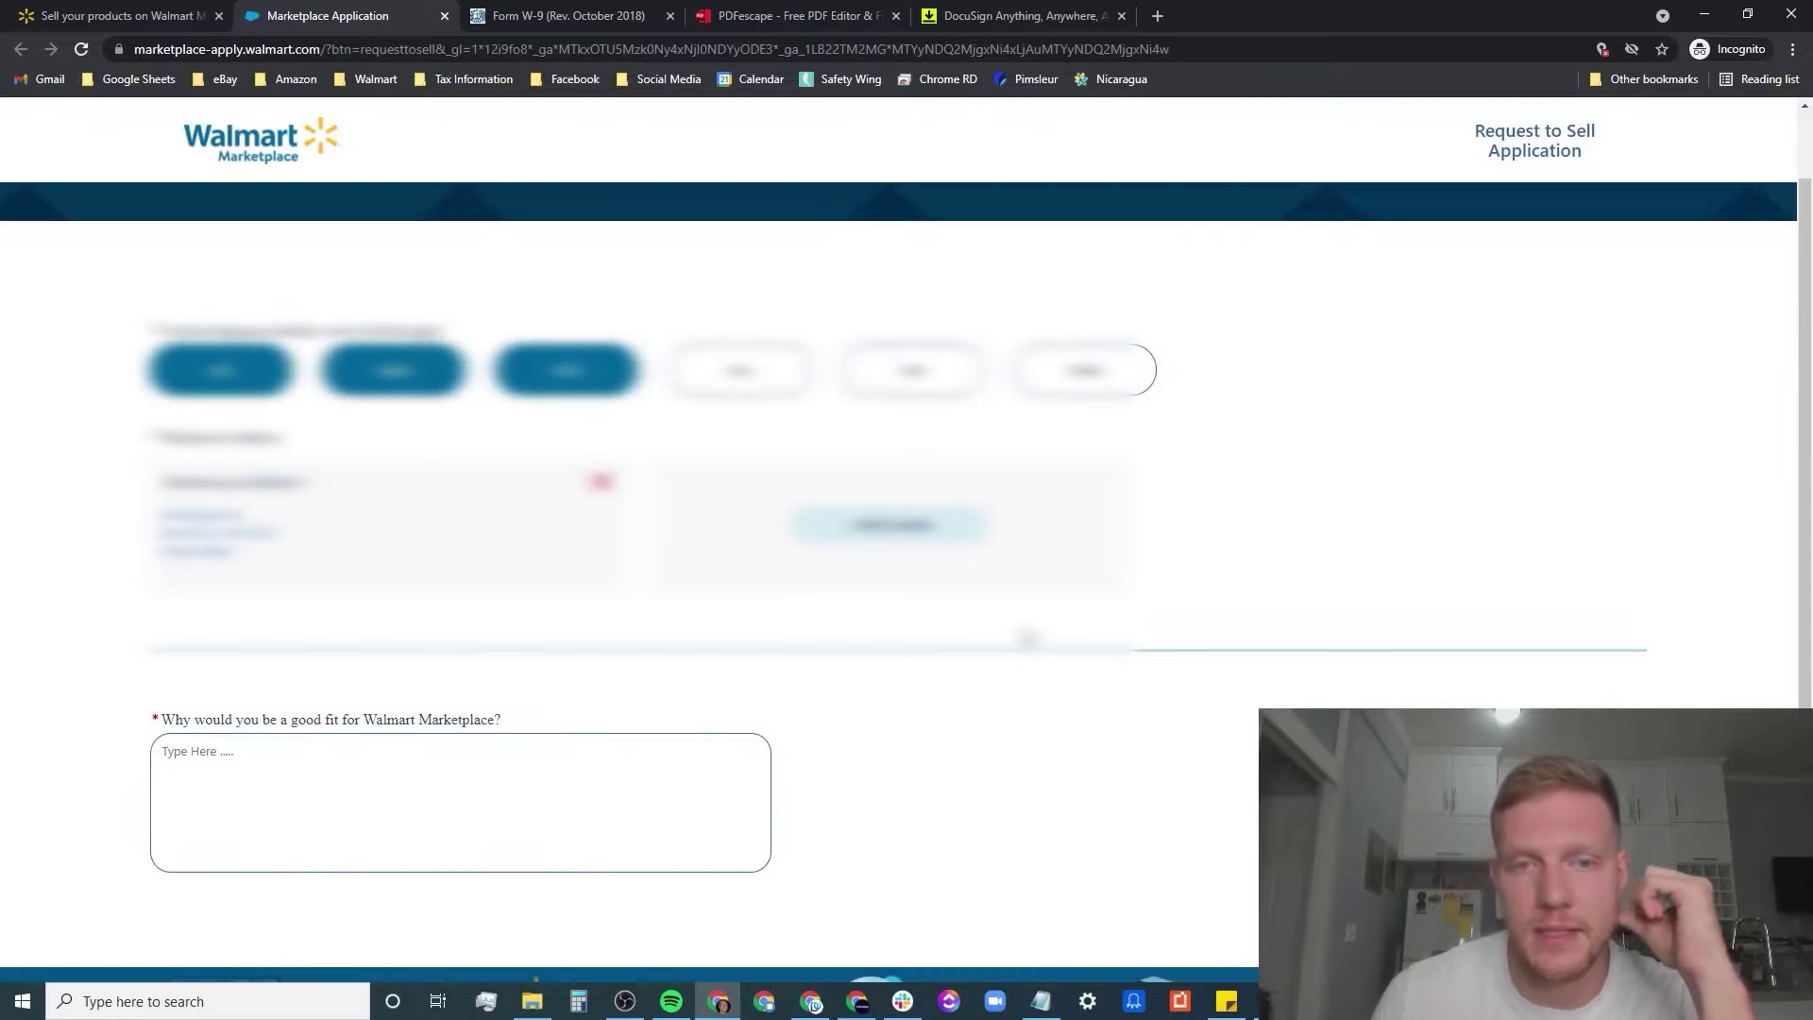
Answer the question about being a good fit for Walmart Marketplace with "Because im great." and advance the application to Confirmation.
scroll(944, 696, down, 1)
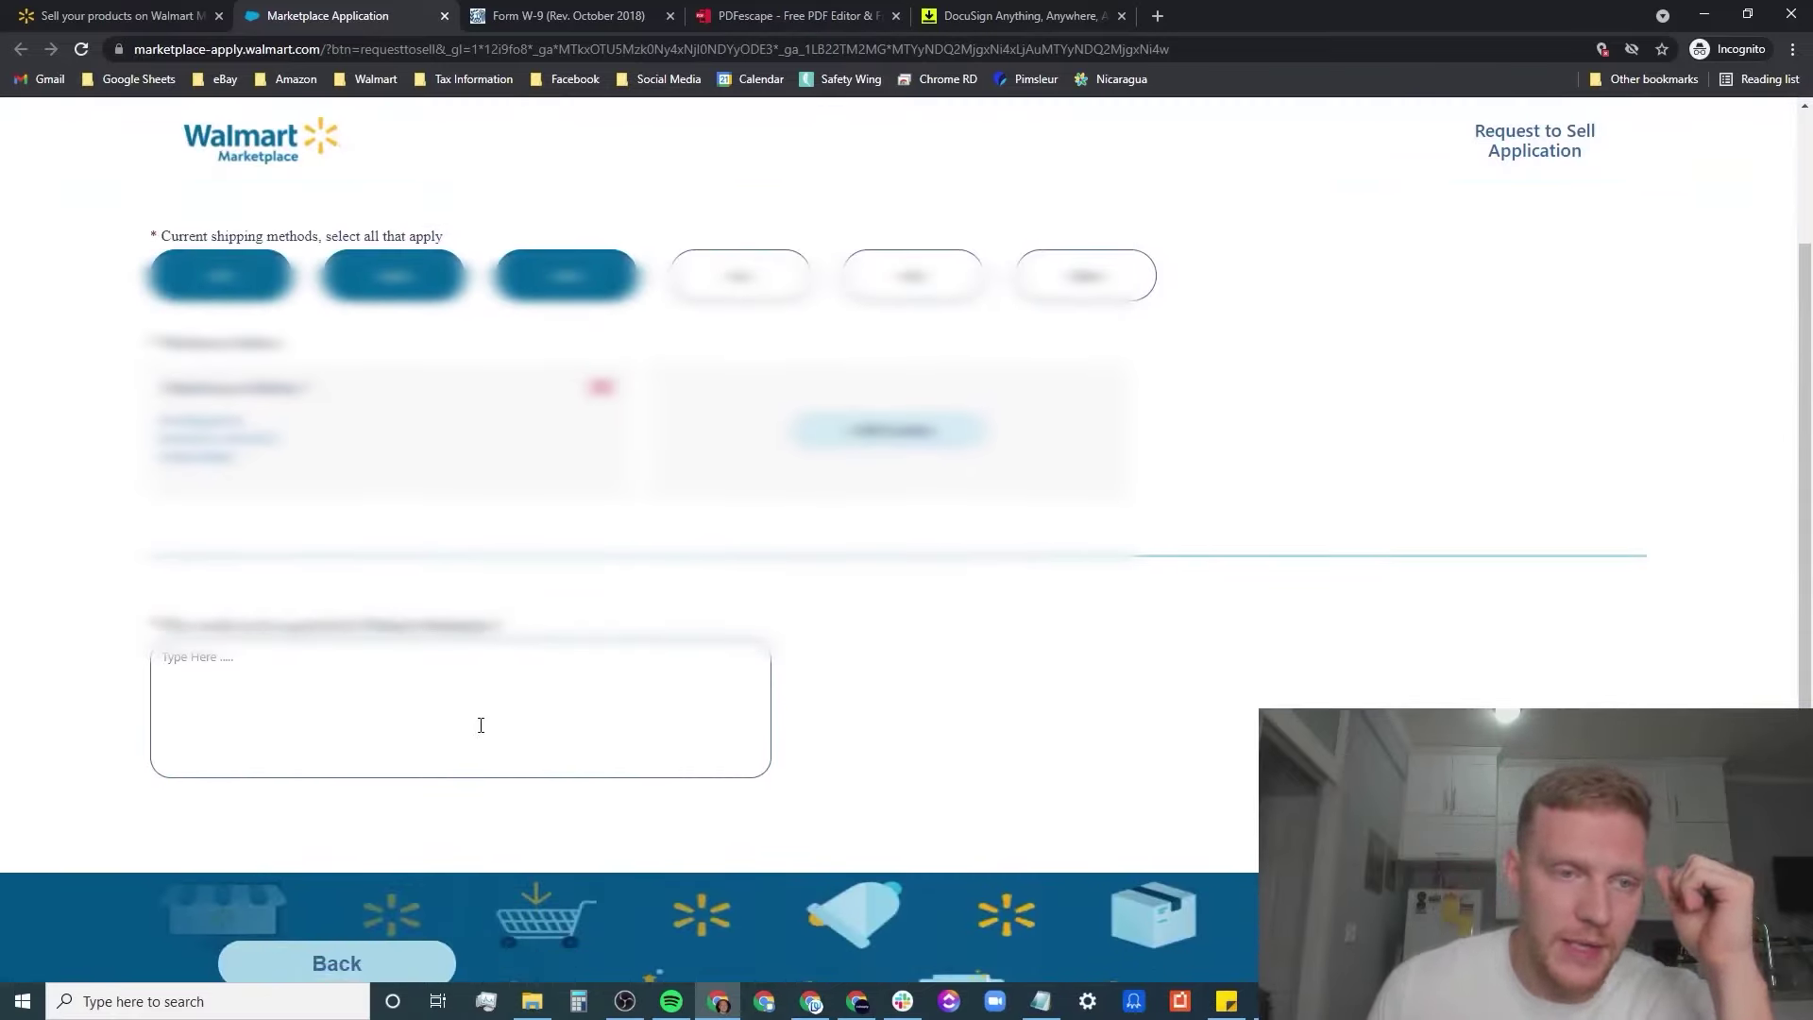
click(481, 725)
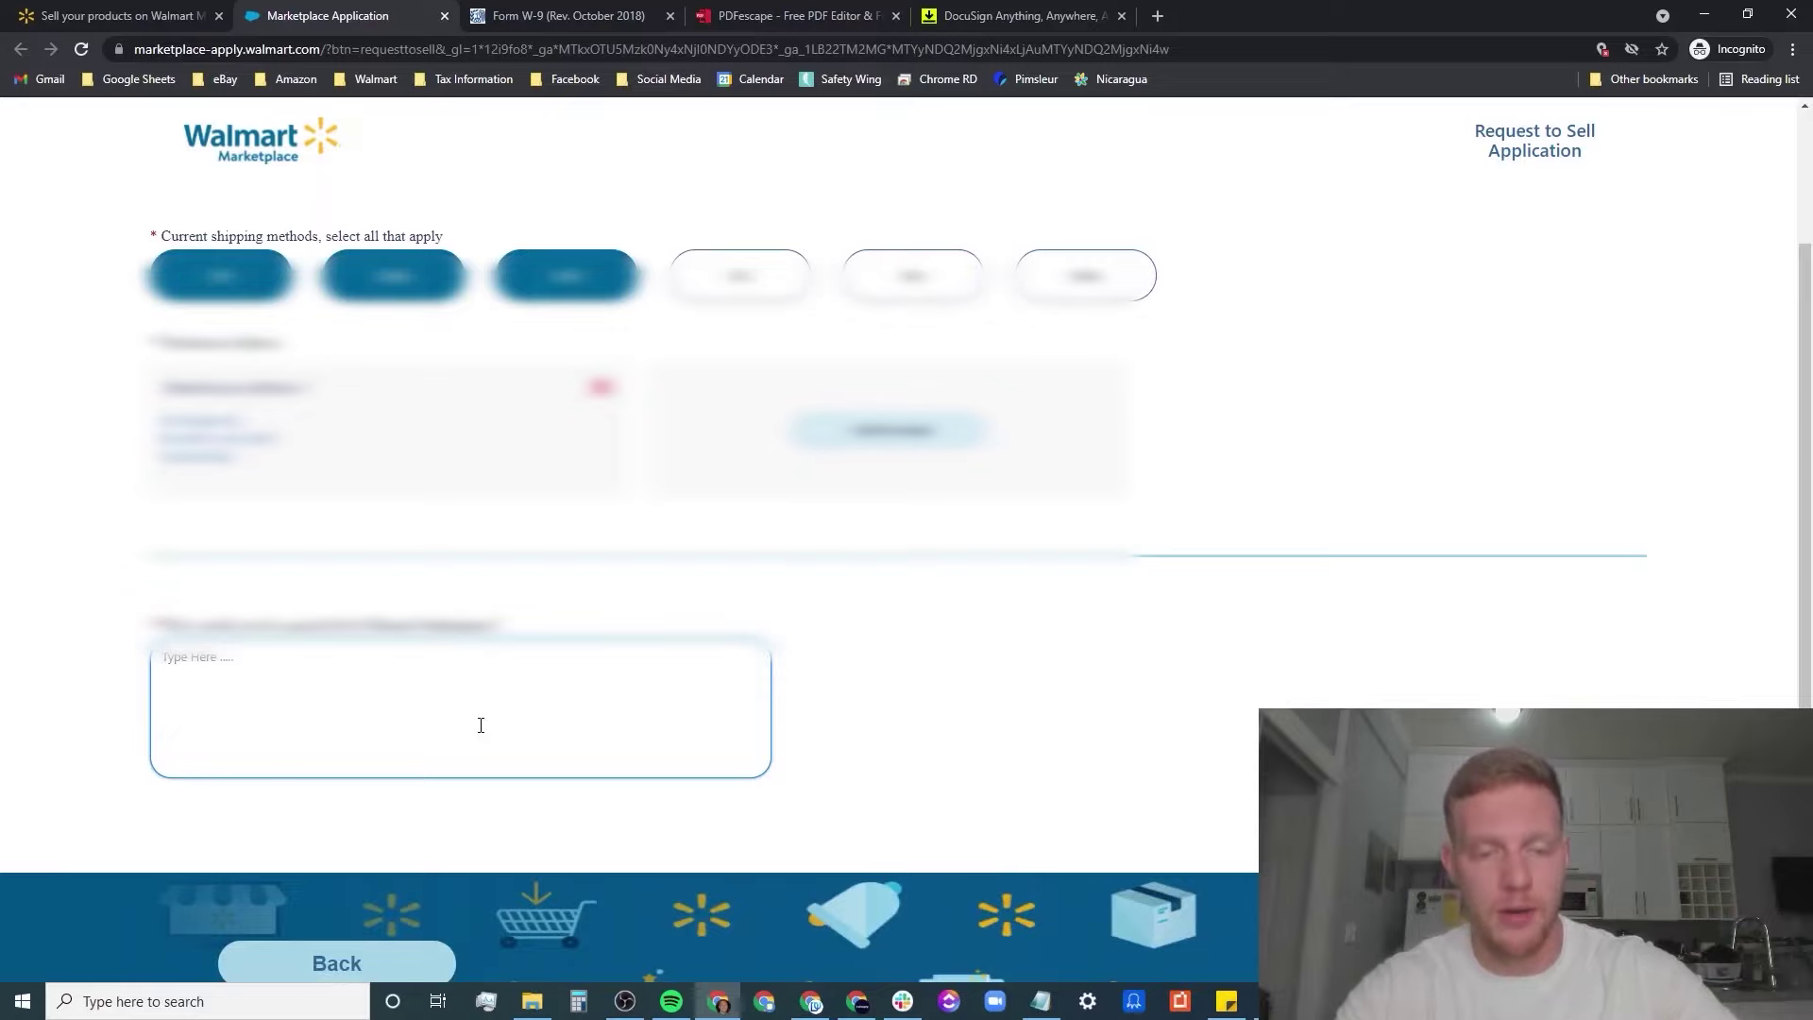
text(Because im great)
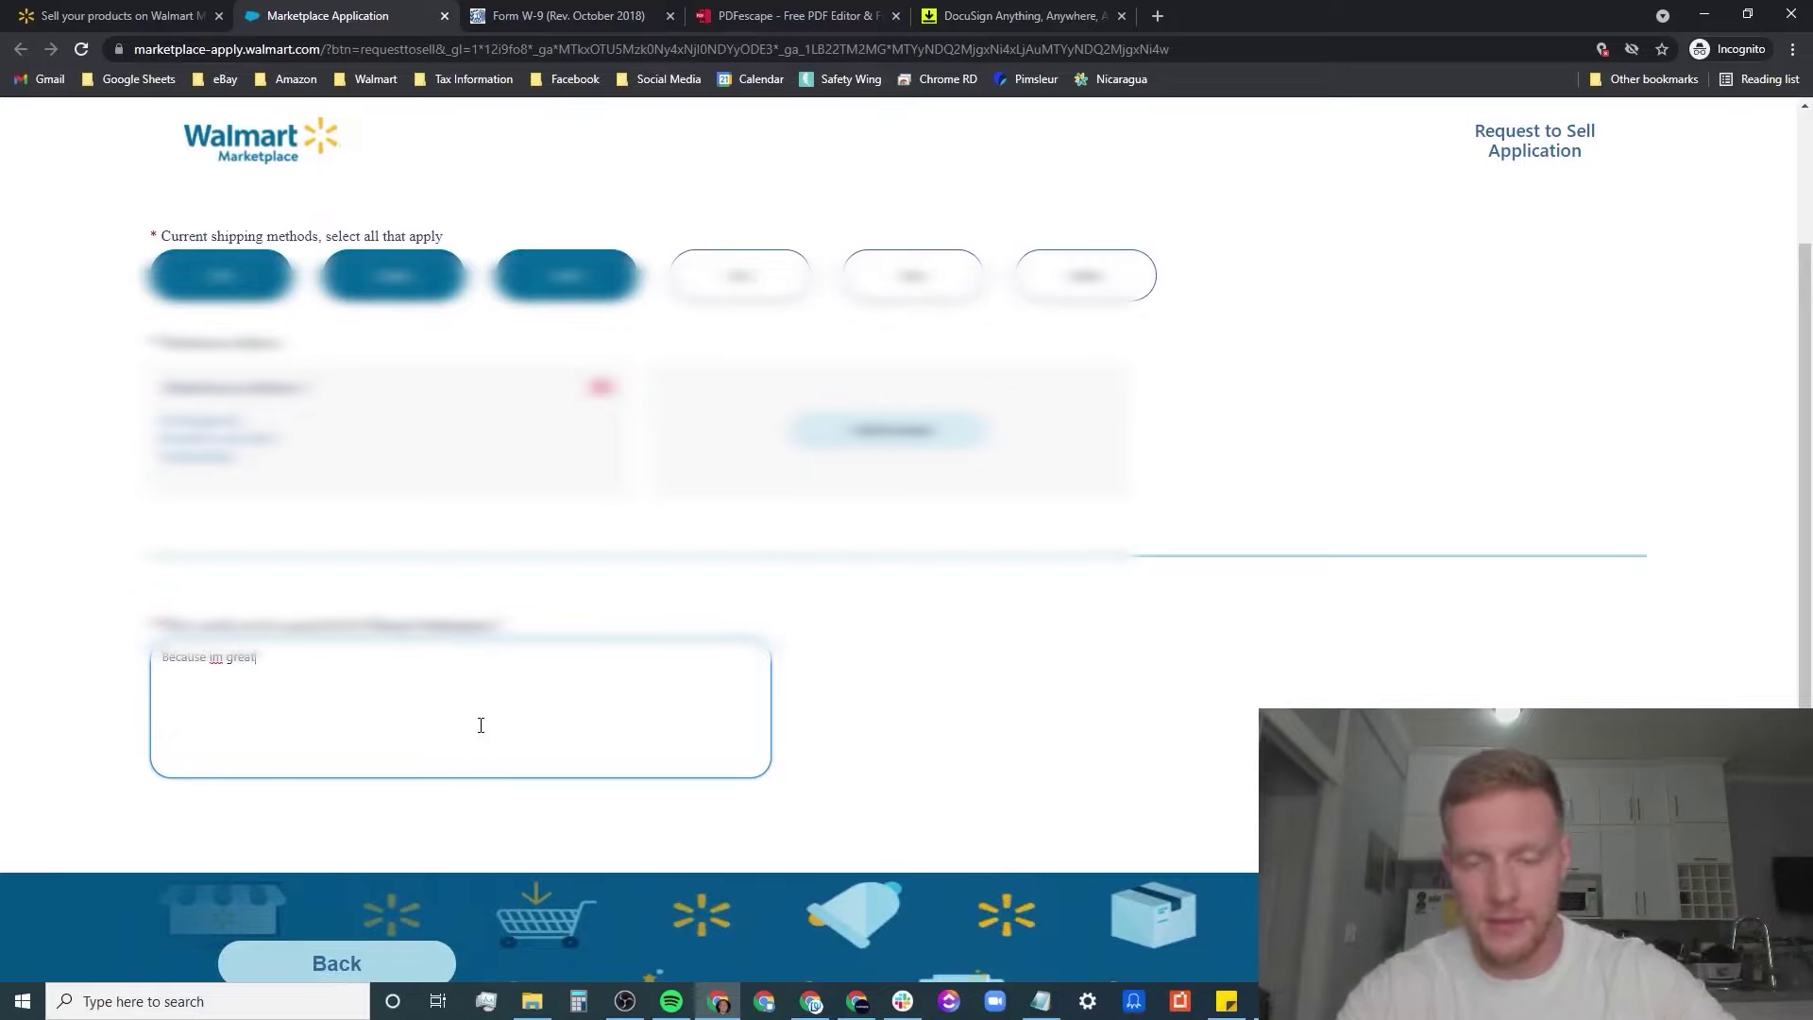
scroll(958, 606, down, 1)
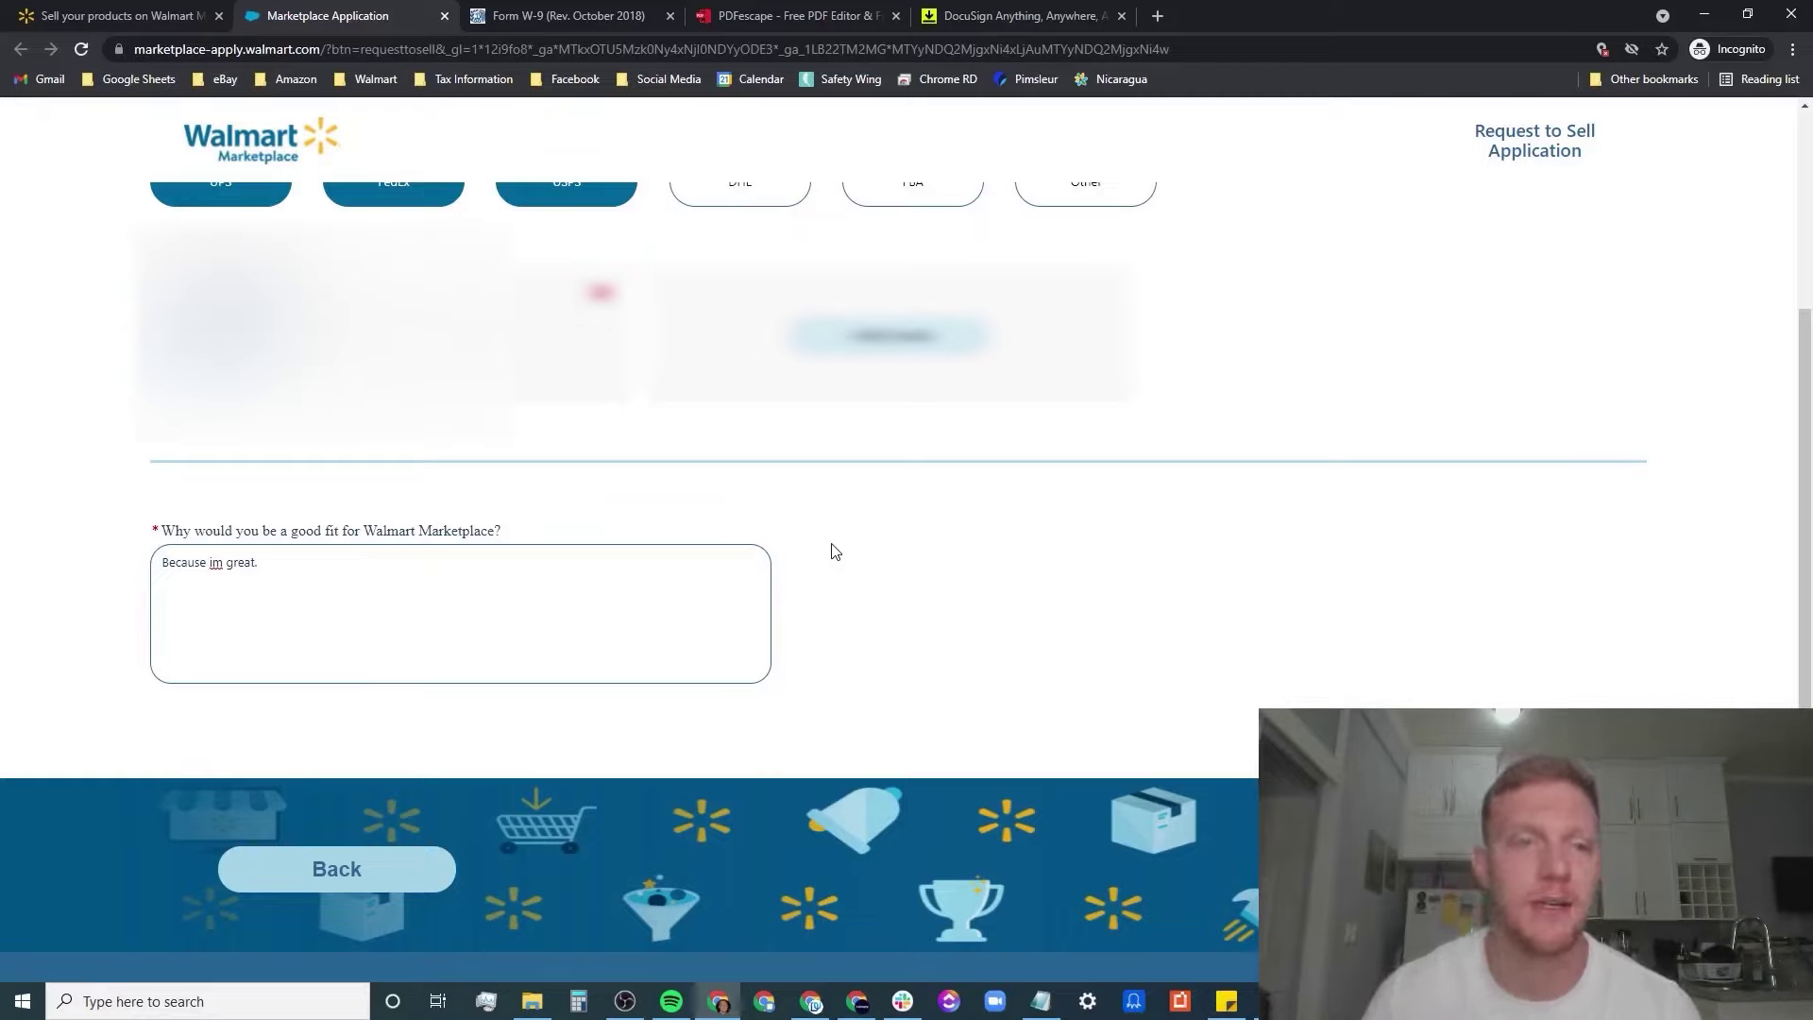
scroll(869, 554, down, 1)
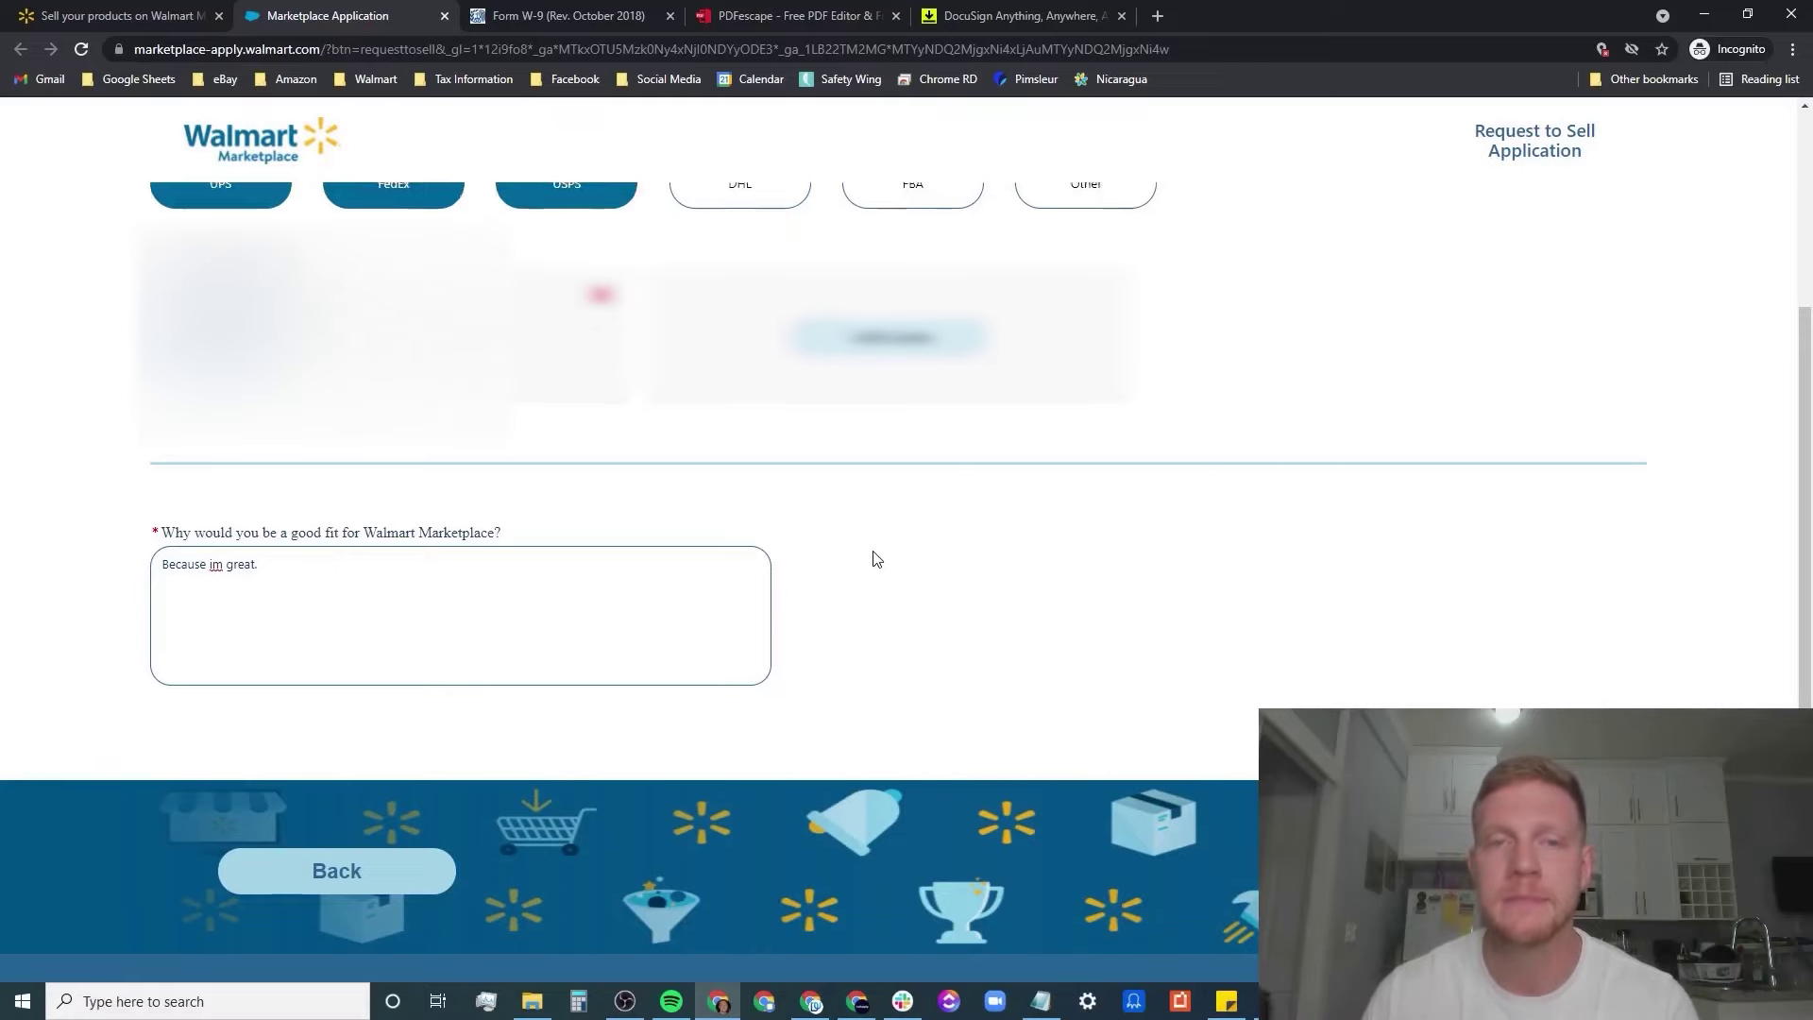
scroll(1230, 652, down, 1)
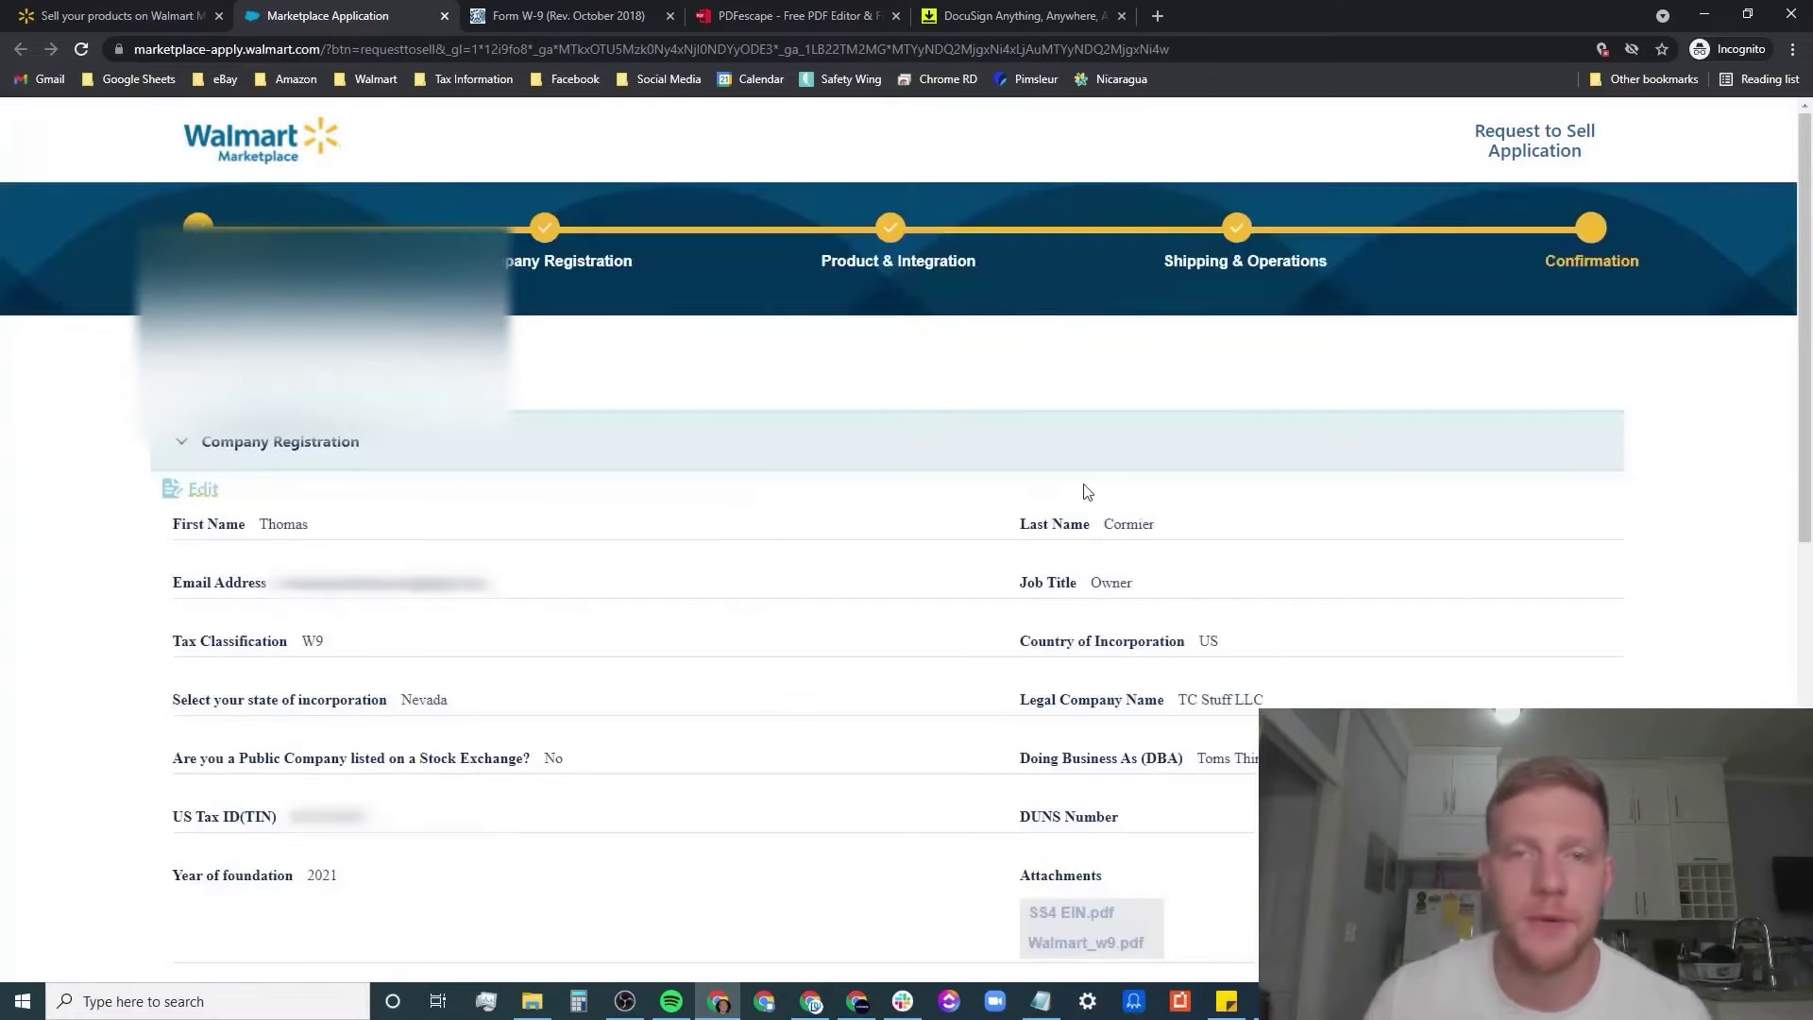